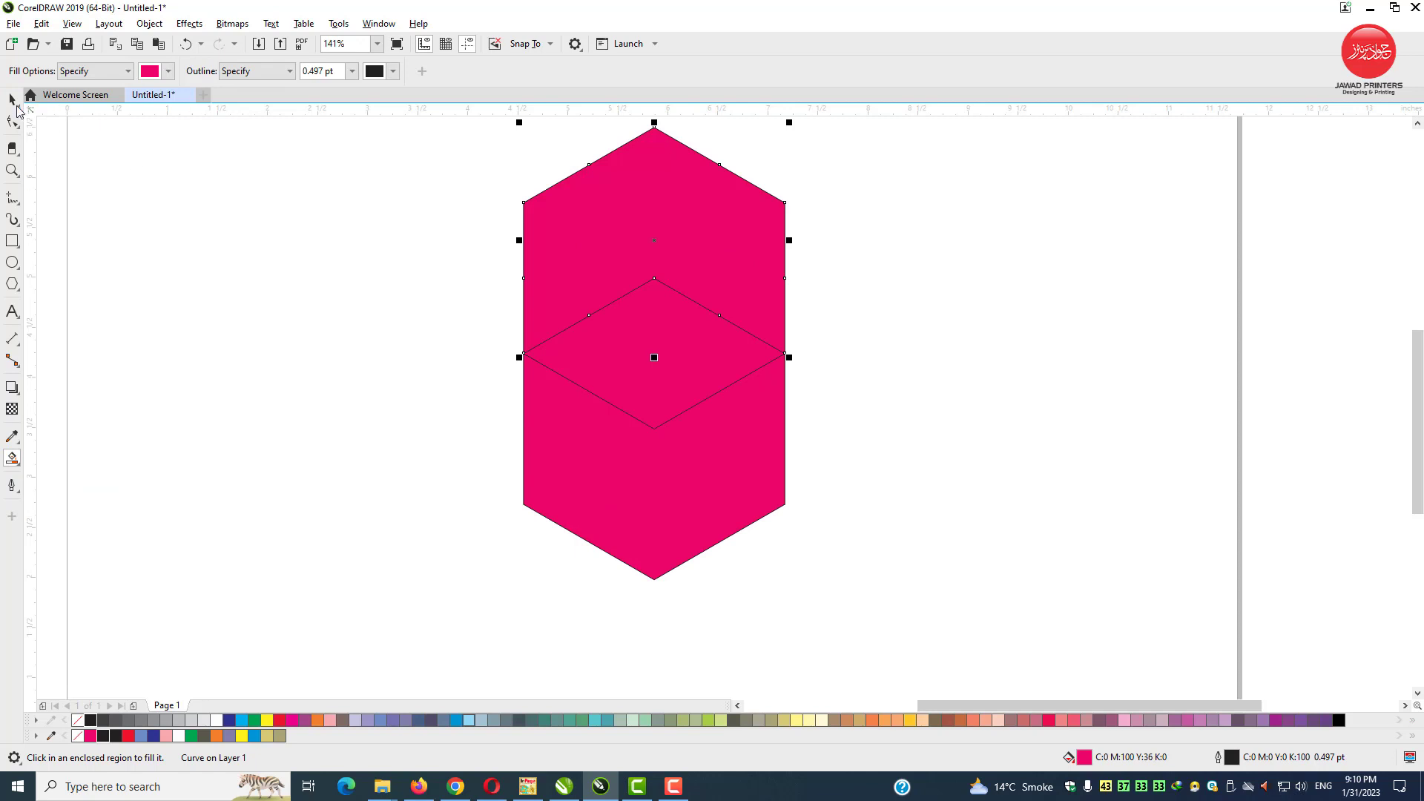
Move the three pink-filled pieces off the original hexagon outlines and delete those outlines.
click(13, 100)
click(286, 341)
click(623, 362)
shift+click(665, 235)
shift+click(686, 502)
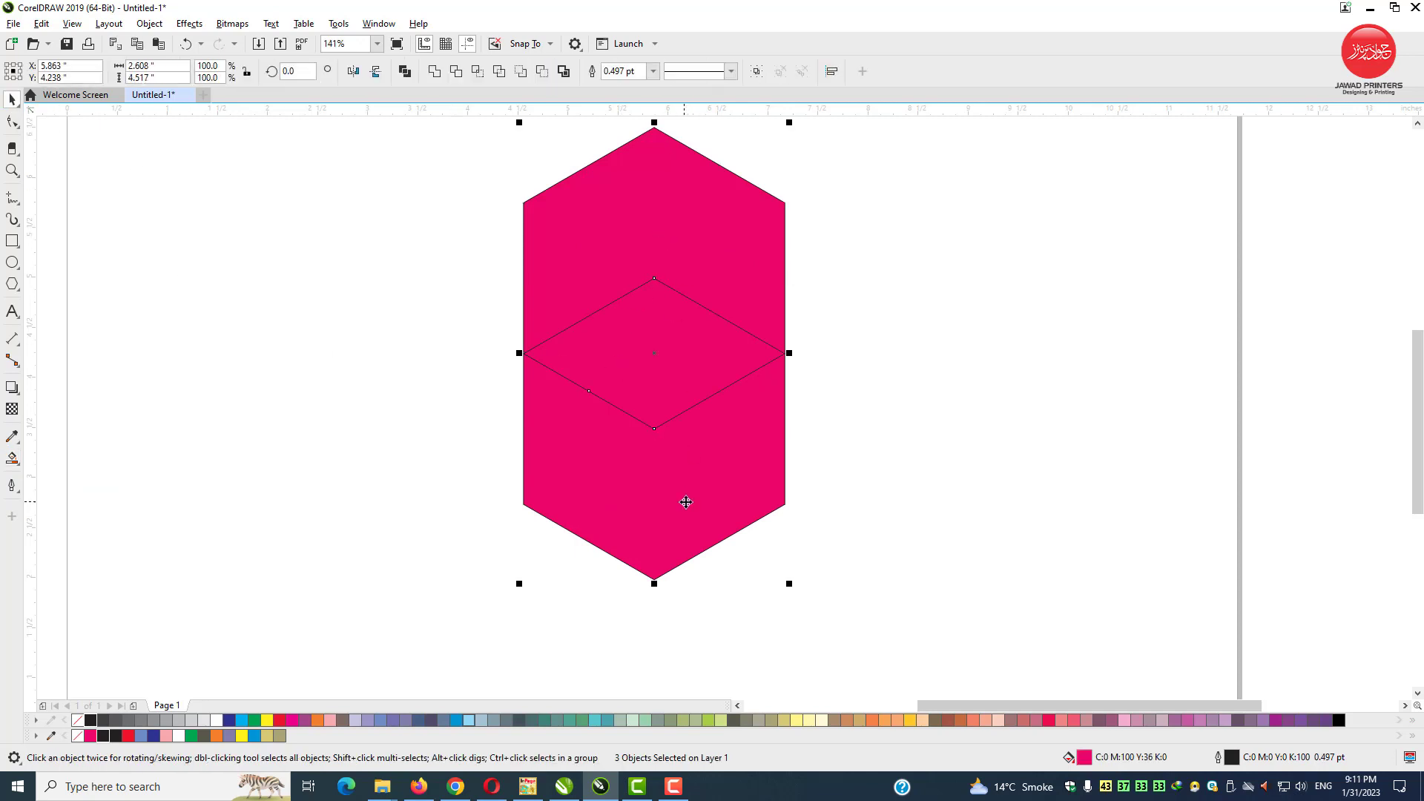
drag(686, 502, 392, 502)
drag(475, 620, 827, 187)
scroll(704, 259, up, 1)
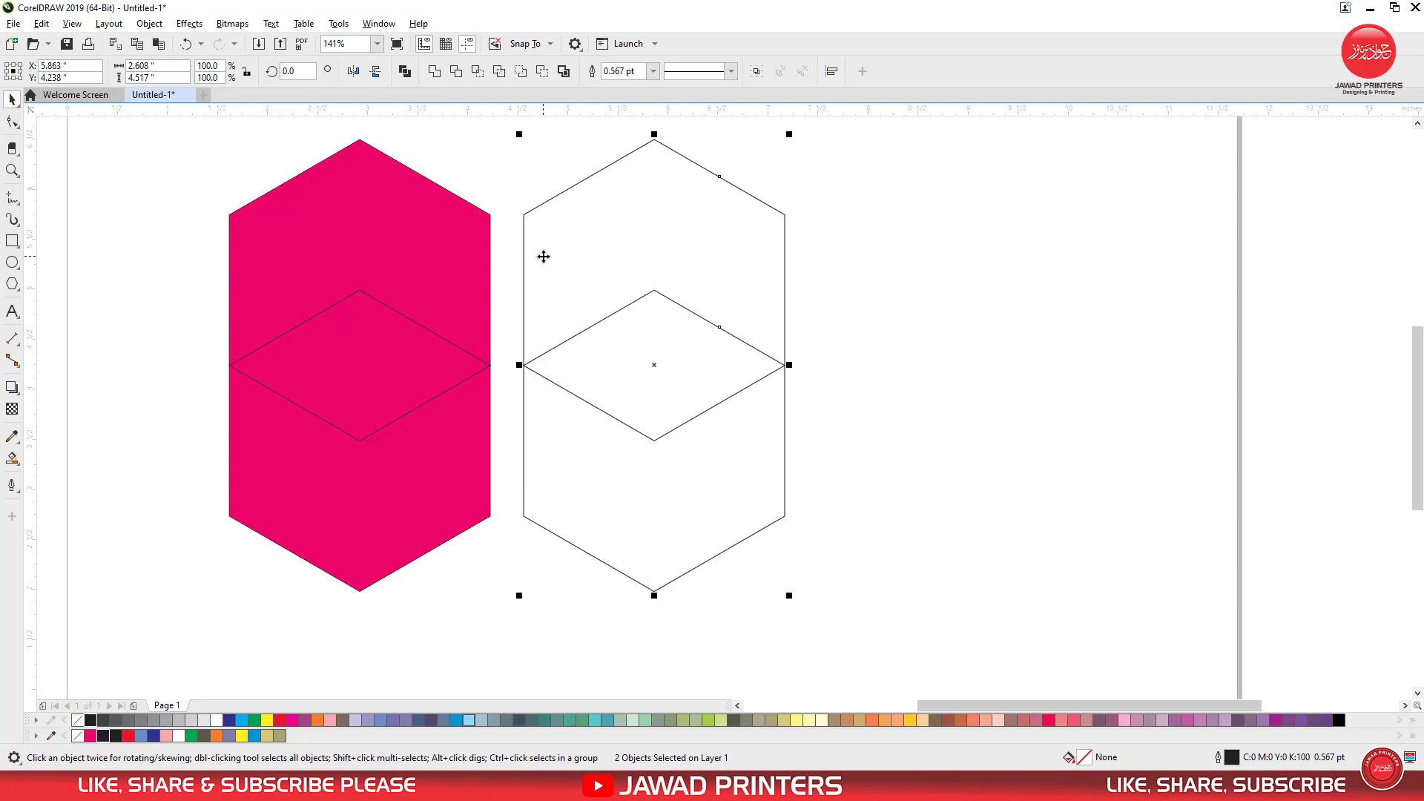
key(Delete)
Group the three pink pieces and center the group on the page.
drag(577, 210, 322, 547)
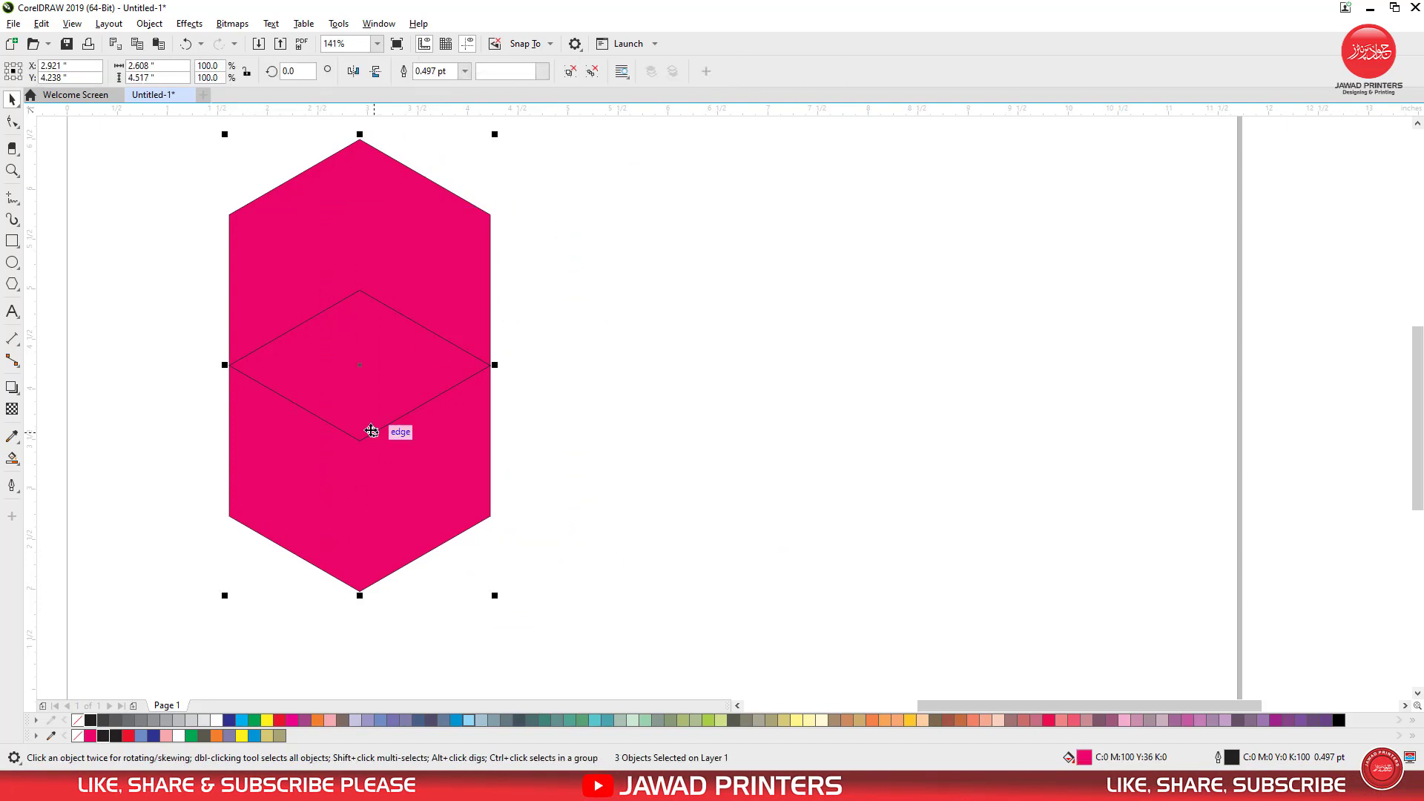
drag(371, 431, 594, 451)
key(ctrl+g)
key(p)
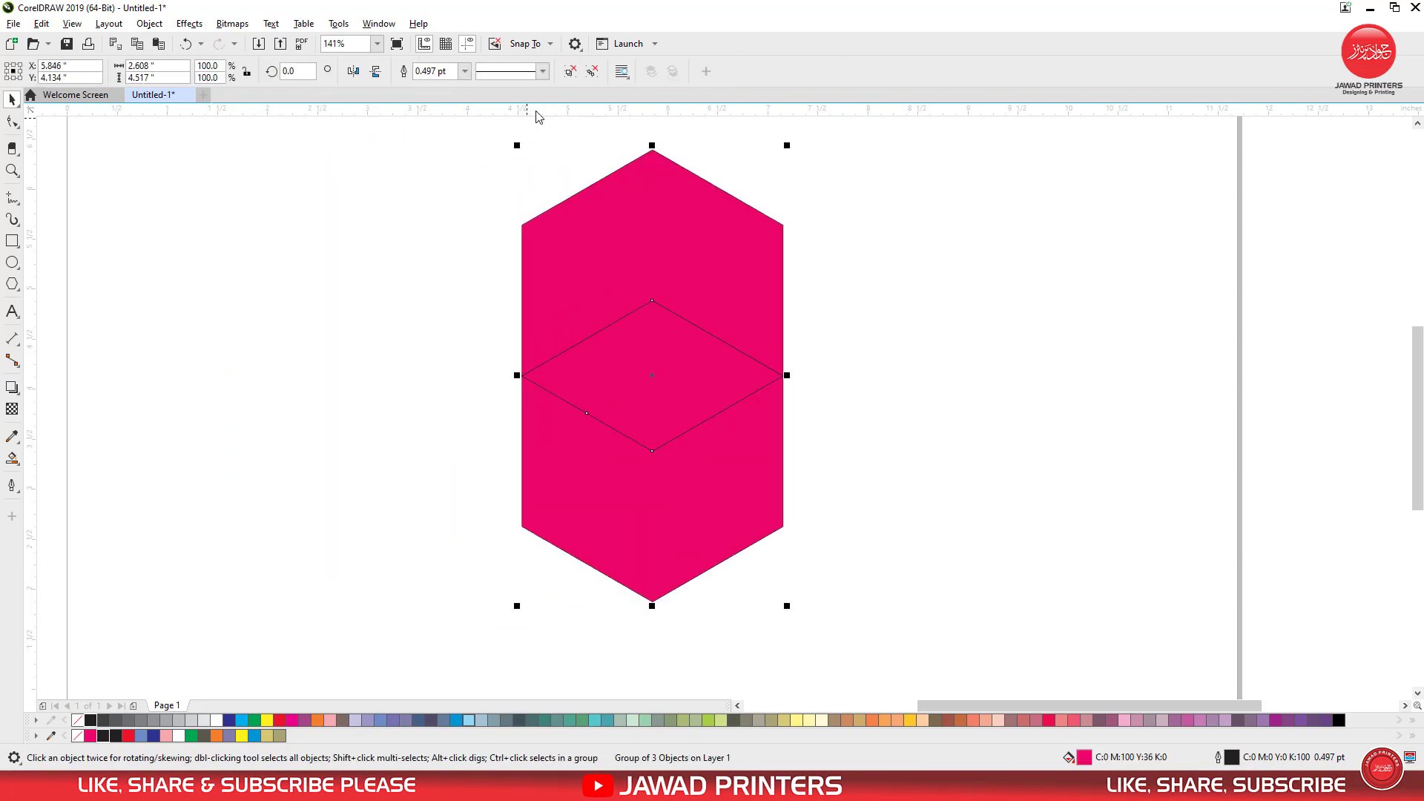
Ungroup the pink pieces and delete the upper one, leaving the diamond and the lower piece.
click(591, 72)
click(880, 245)
click(737, 255)
key(Delete)
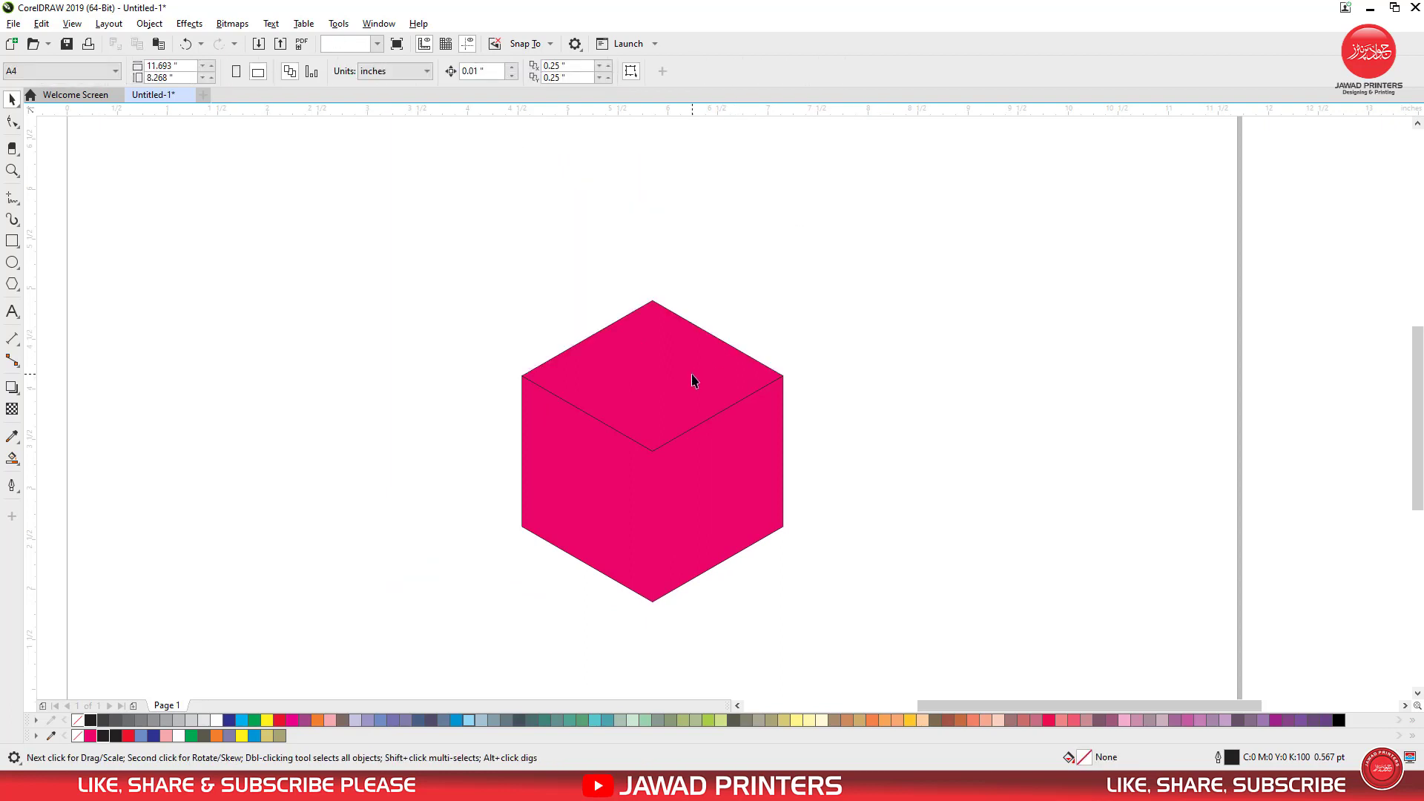
Fill the diamond and the lower chevron piece with white.
key(ctrl+a)
click(217, 721)
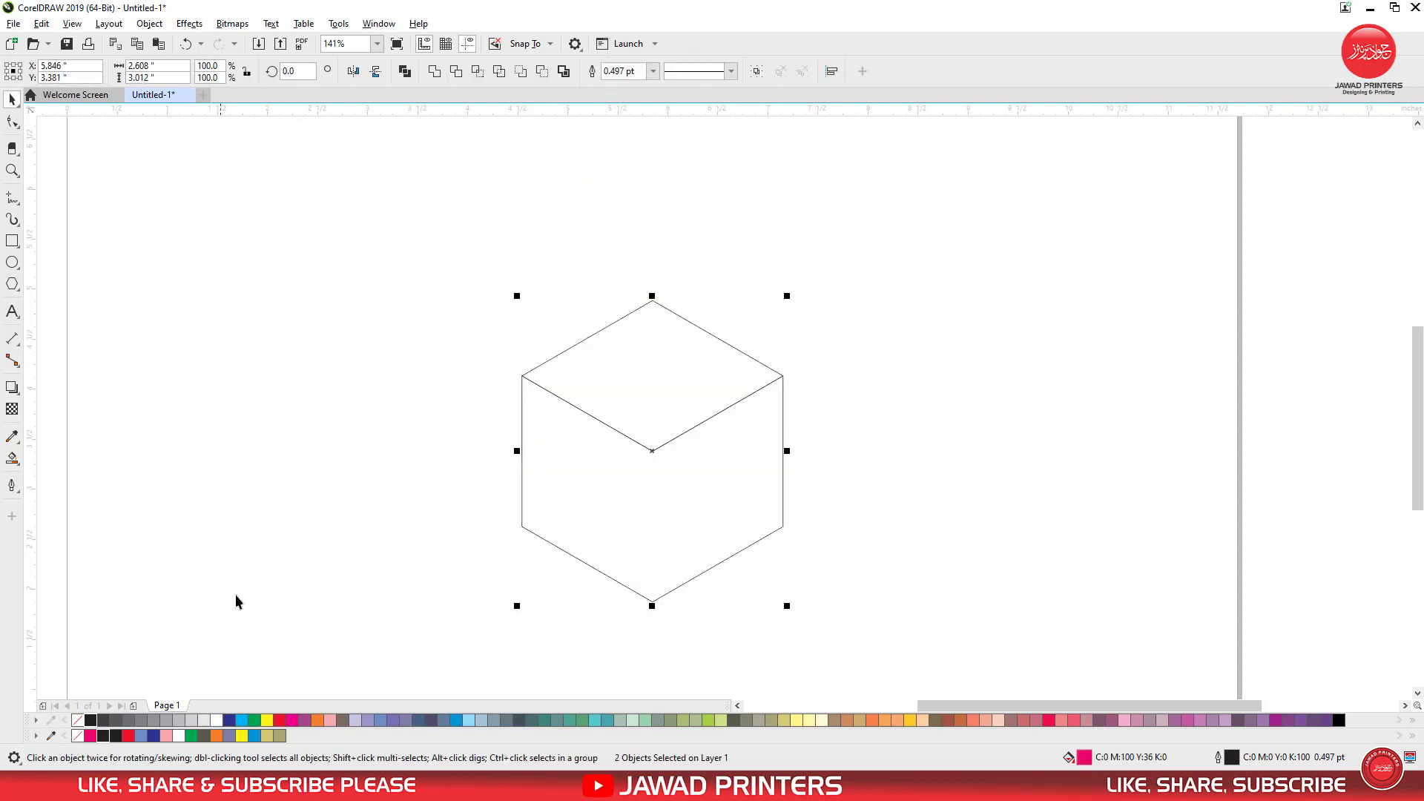
key(Escape)
Place a copy of the lower chevron straight above so it overlaps the diamond, and trim the diamond with it.
drag(604, 541, 665, 317)
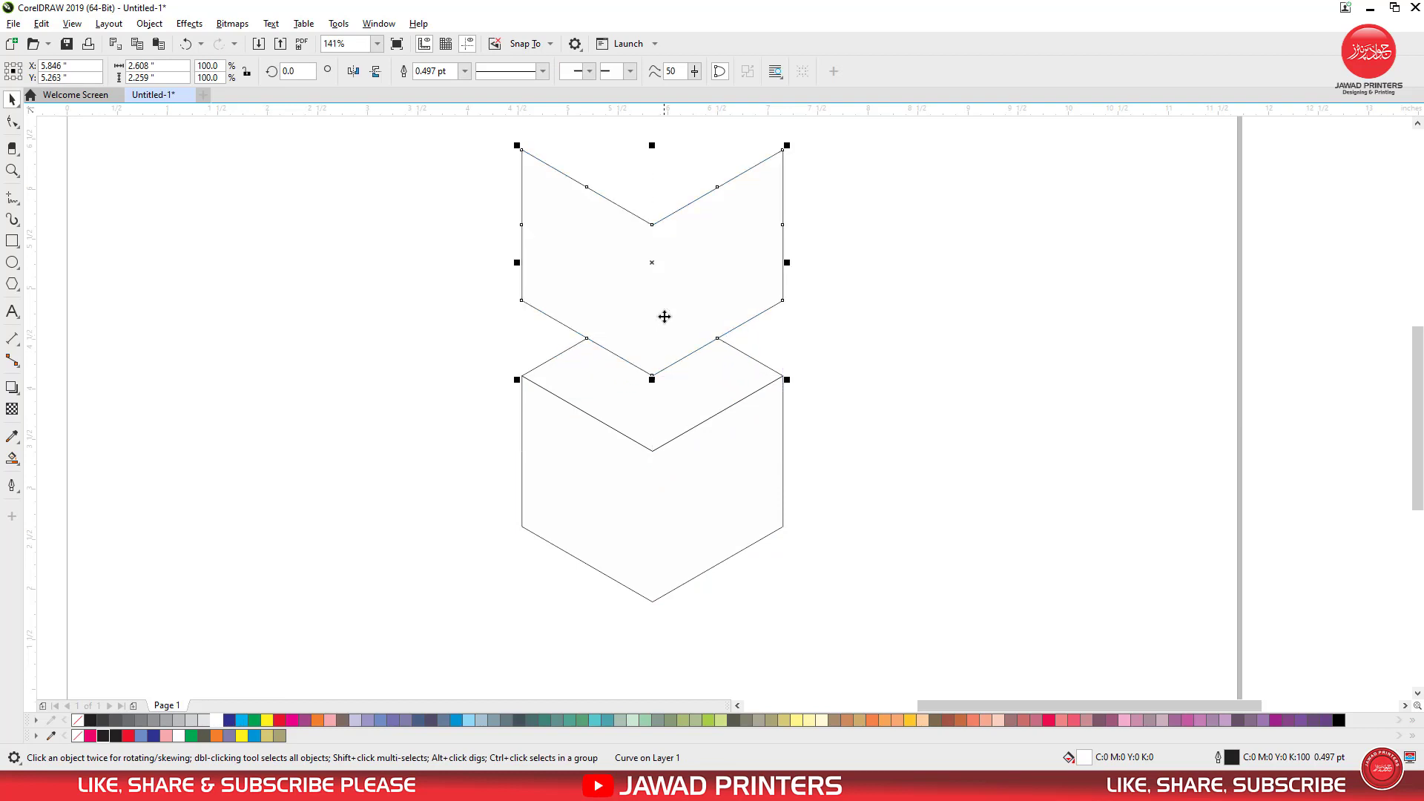
click(684, 413)
shift+click(712, 193)
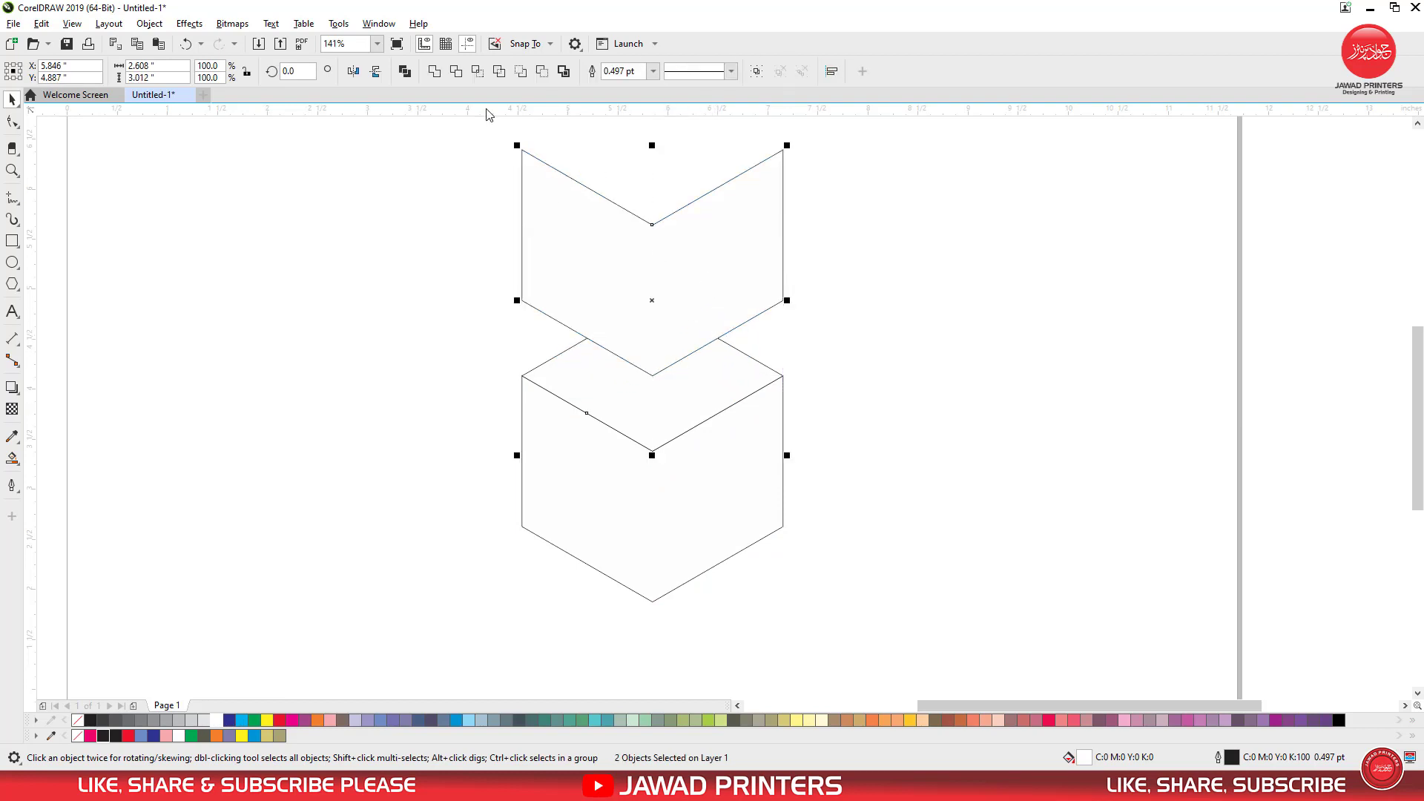
click(482, 75)
key(ctrl+z)
click(457, 74)
key(ctrl+z)
Move the trimmed diamond piece aside and delete both chevron shapes.
drag(680, 402, 380, 402)
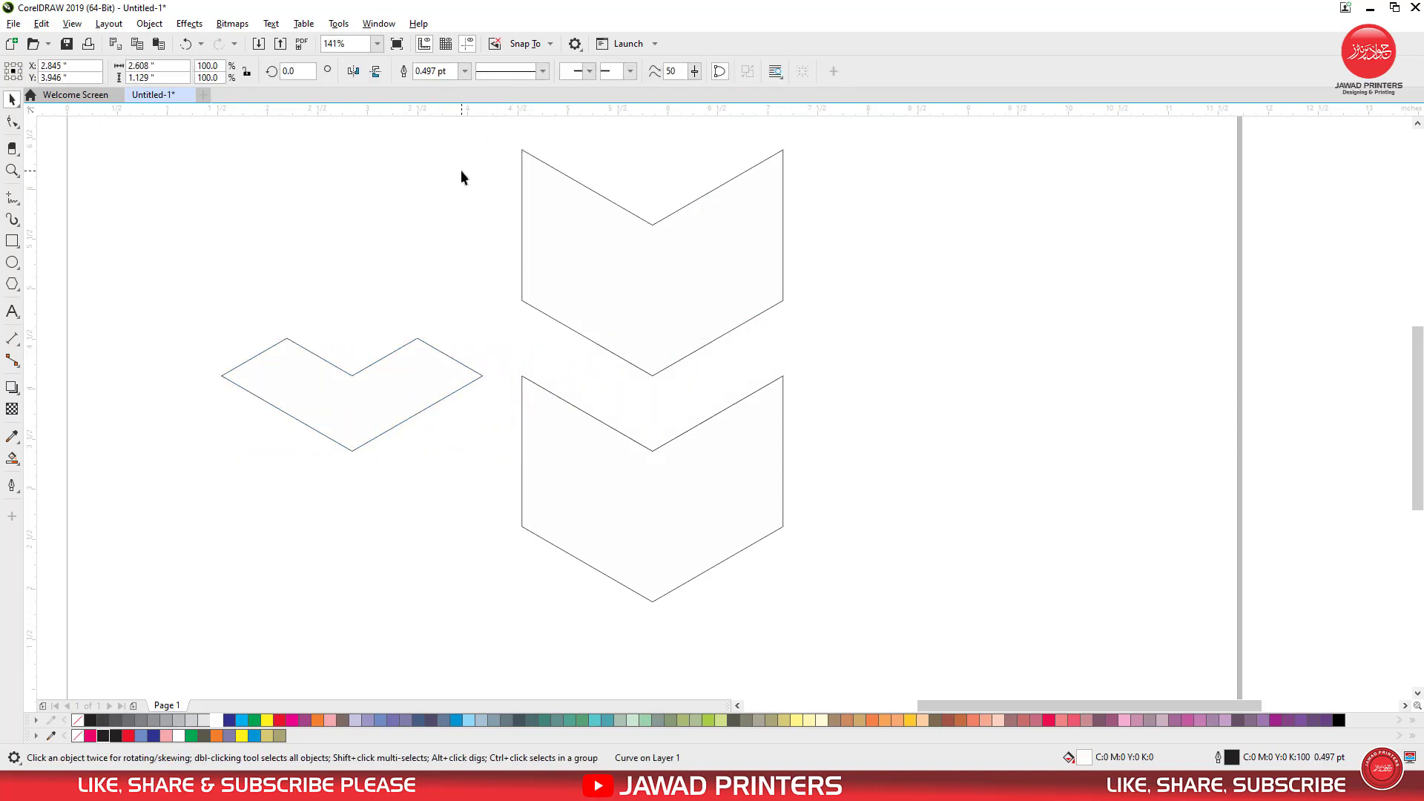
click(461, 176)
drag(805, 593, 828, 620)
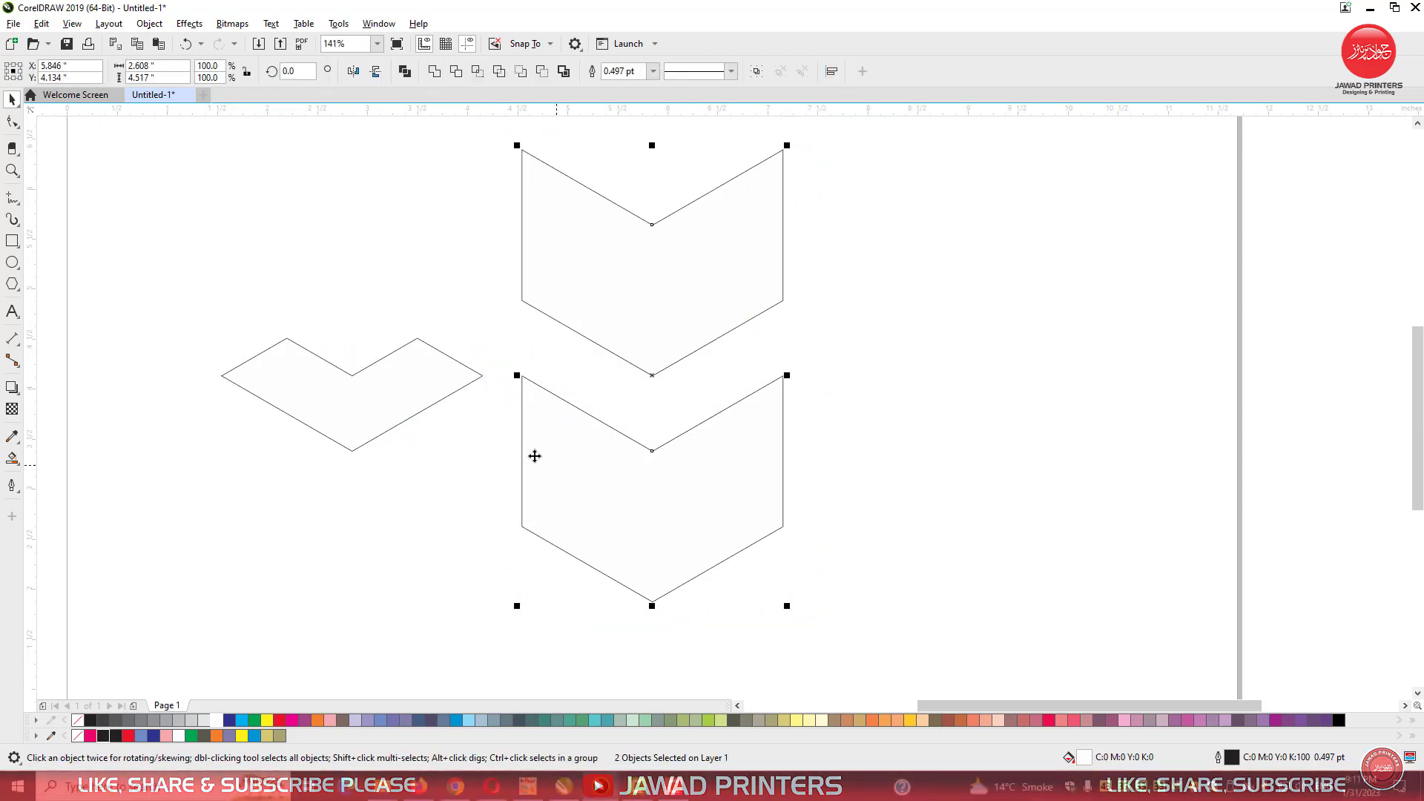
key(Delete)
Move the trimmed diamond piece back to the middle of the page and mirror it vertically.
click(366, 406)
drag(366, 405, 610, 424)
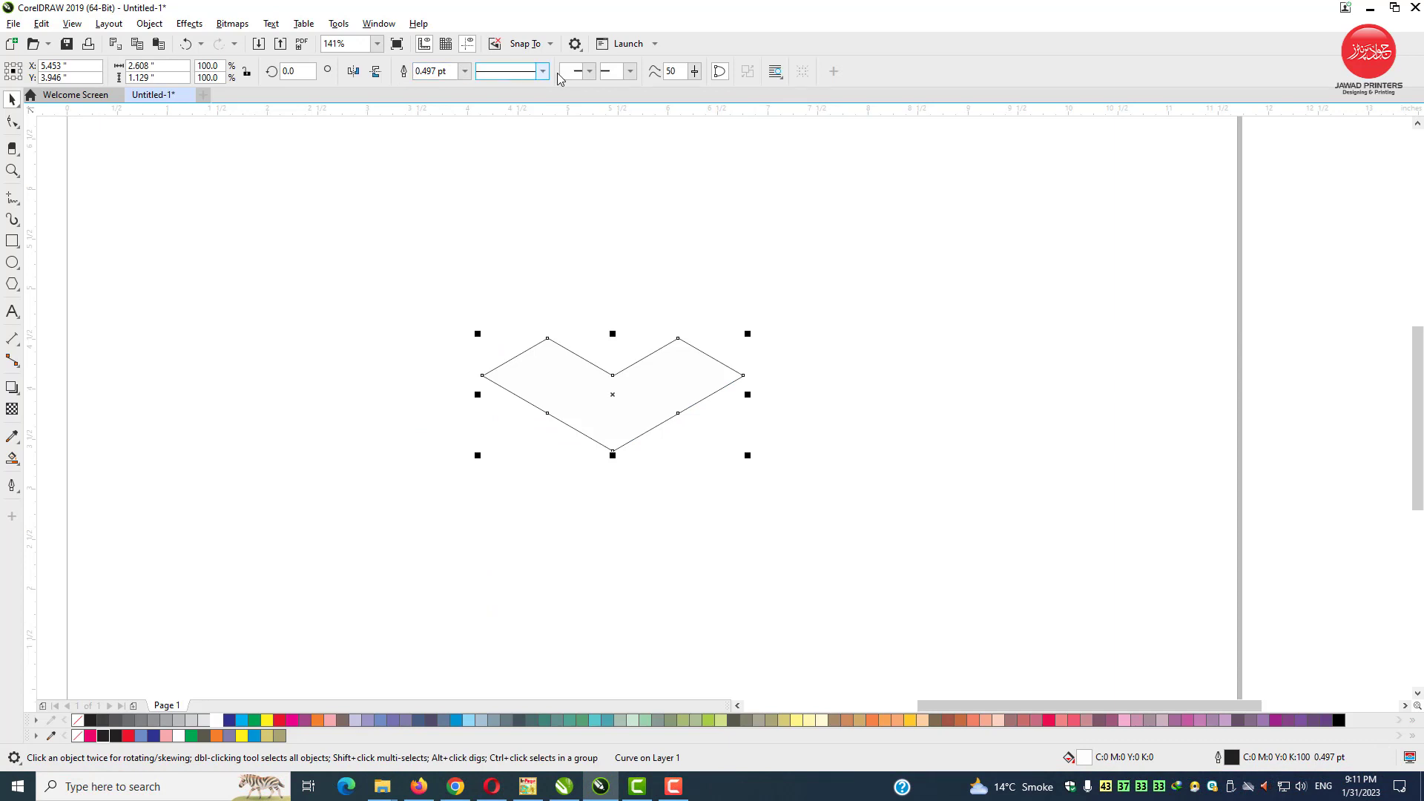
click(376, 73)
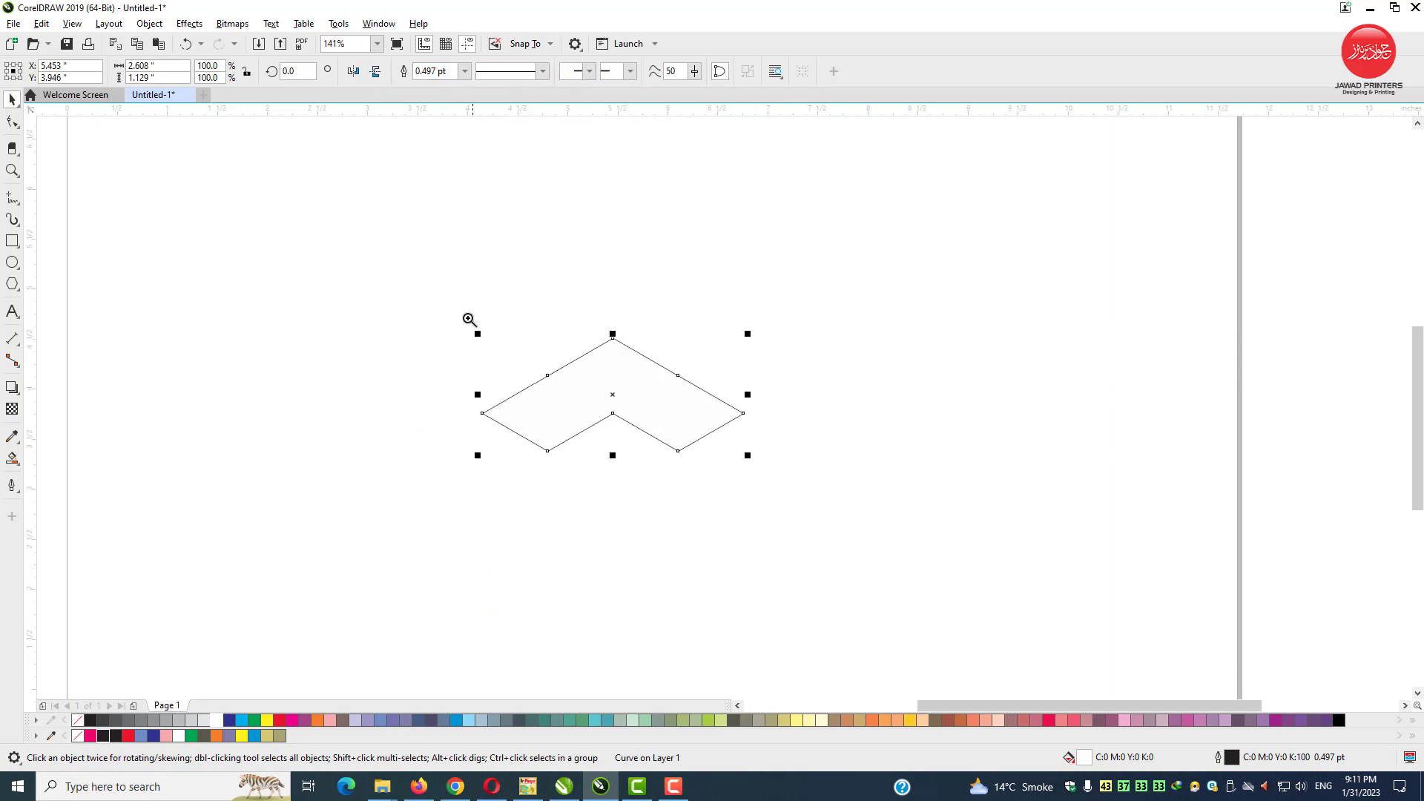
drag(429, 260, 843, 572)
drag(687, 402, 708, 402)
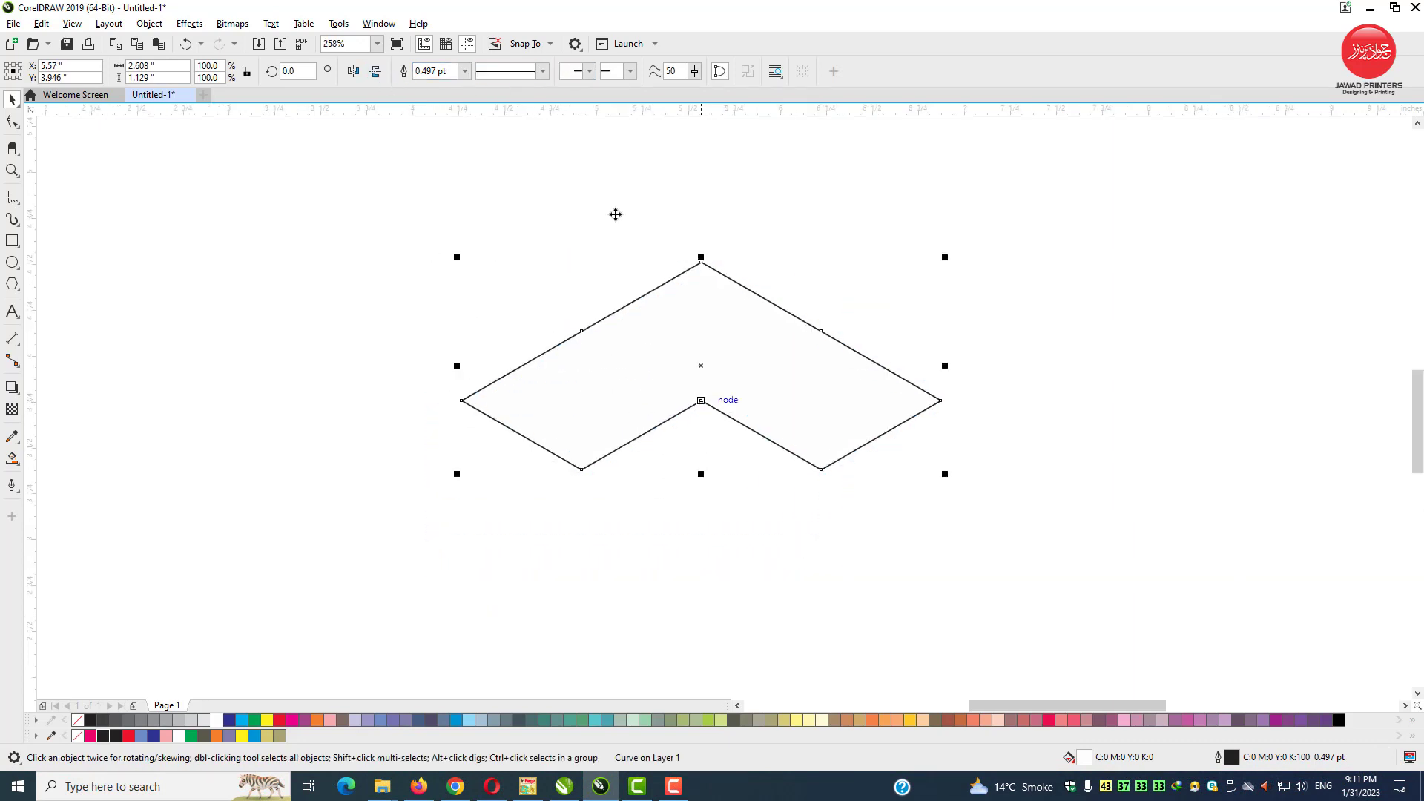
Set the outline width of the mirrored arrow shape to 8 pt.
click(465, 72)
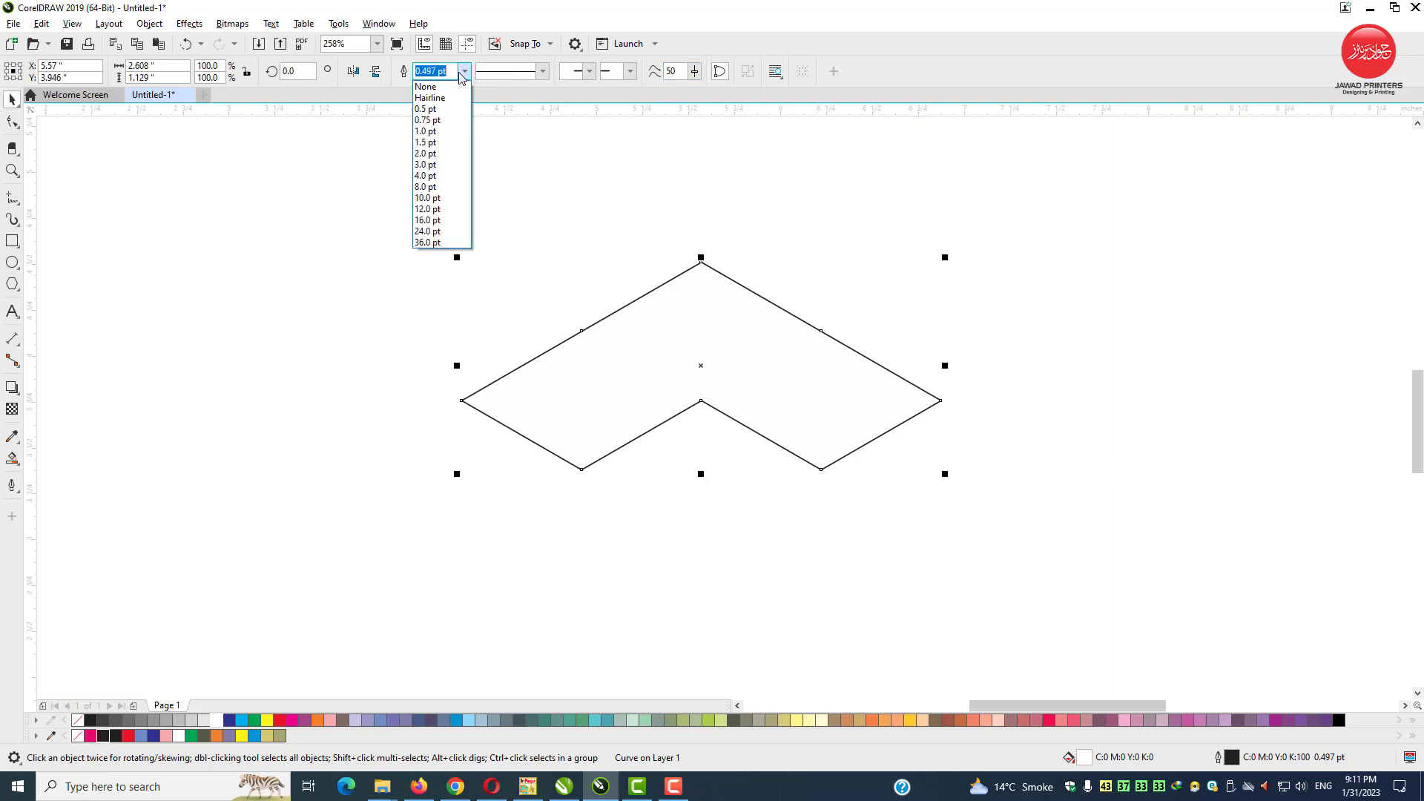
click(444, 198)
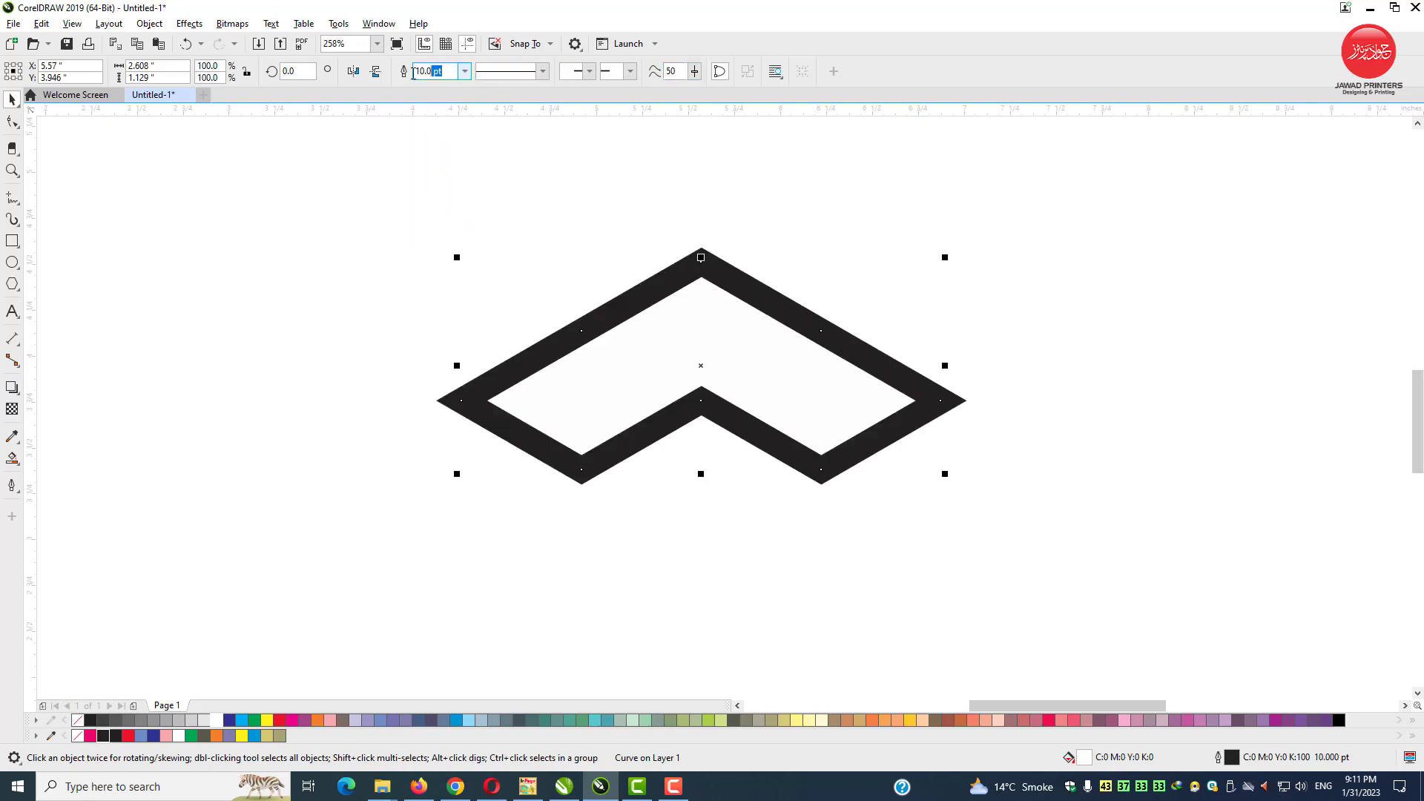
text(8)
key(Return)
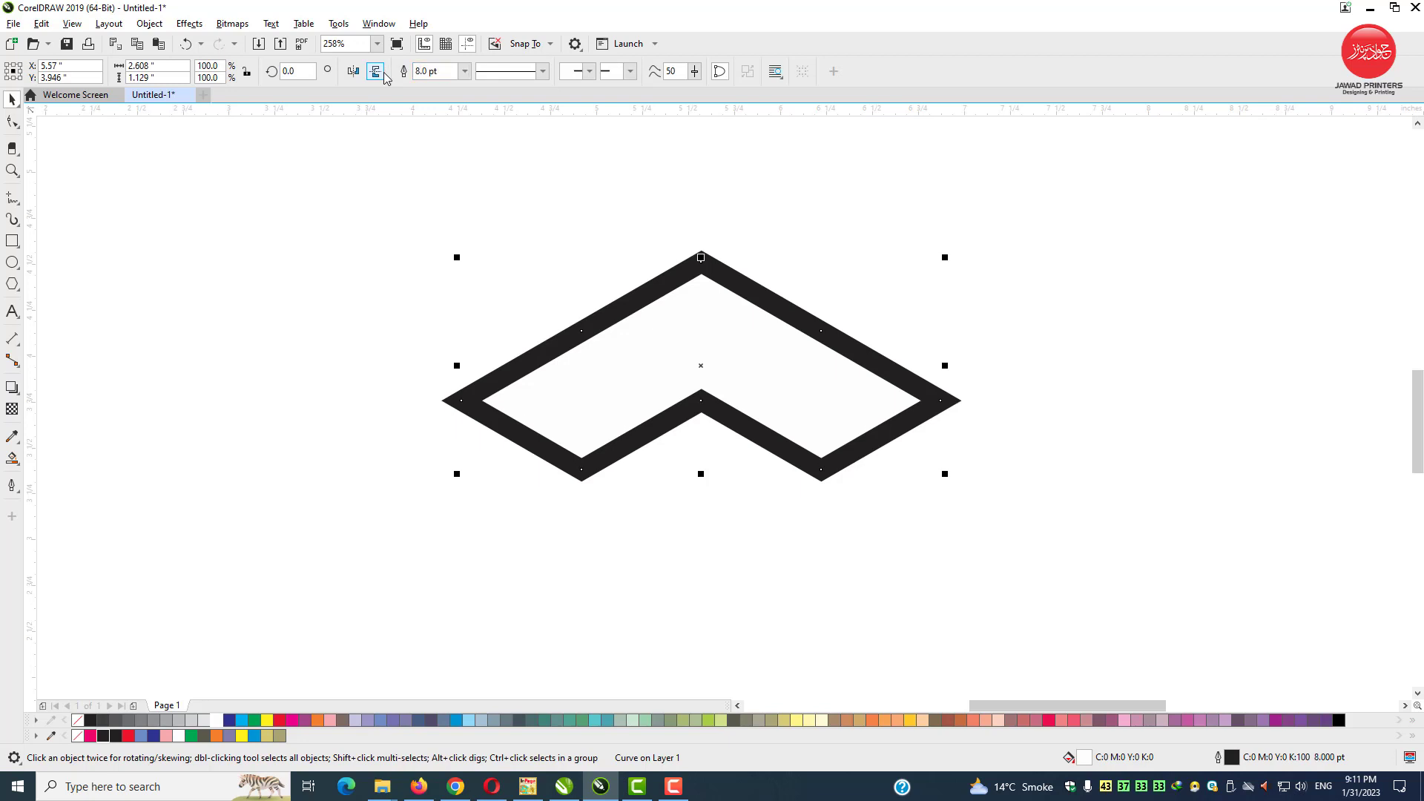
Stack two more copies of the thick-outlined arrow shape below the original, offset straight down.
right_click(745, 280)
right_click(1010, 233)
click(1043, 347)
right_click(1088, 235)
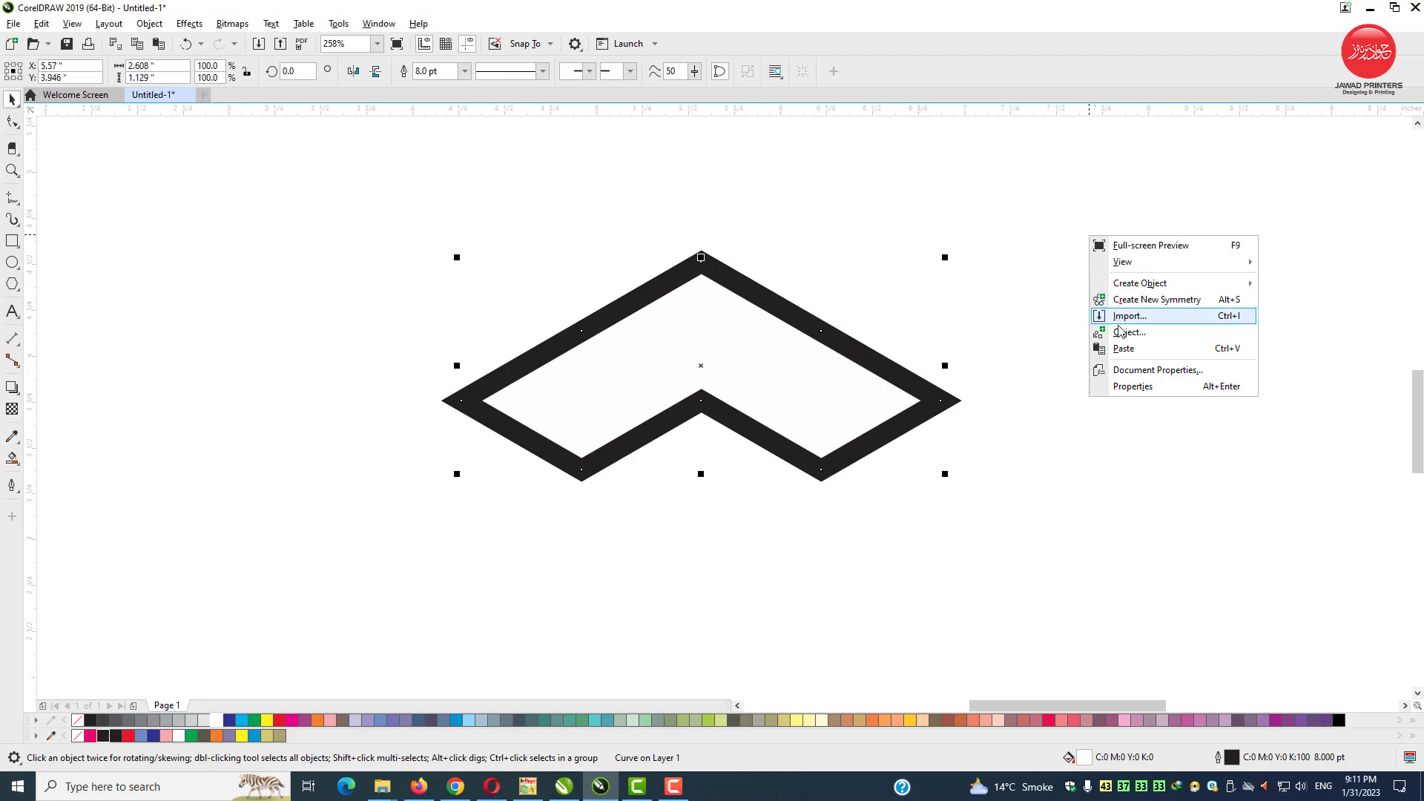
click(1123, 348)
drag(798, 304, 818, 442)
Remove the fill from all three stacked arrow shapes.
click(988, 275)
drag(989, 276, 247, 613)
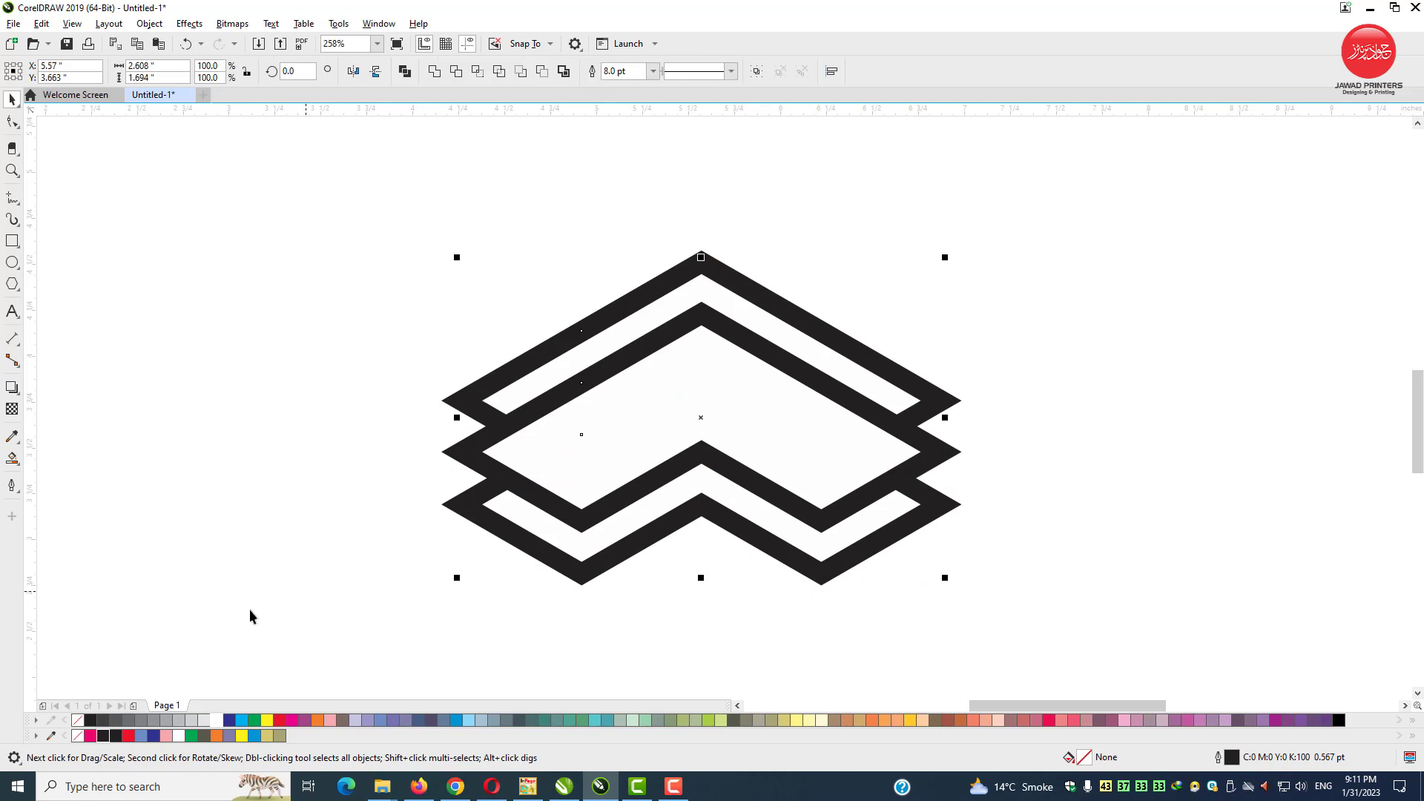
click(78, 720)
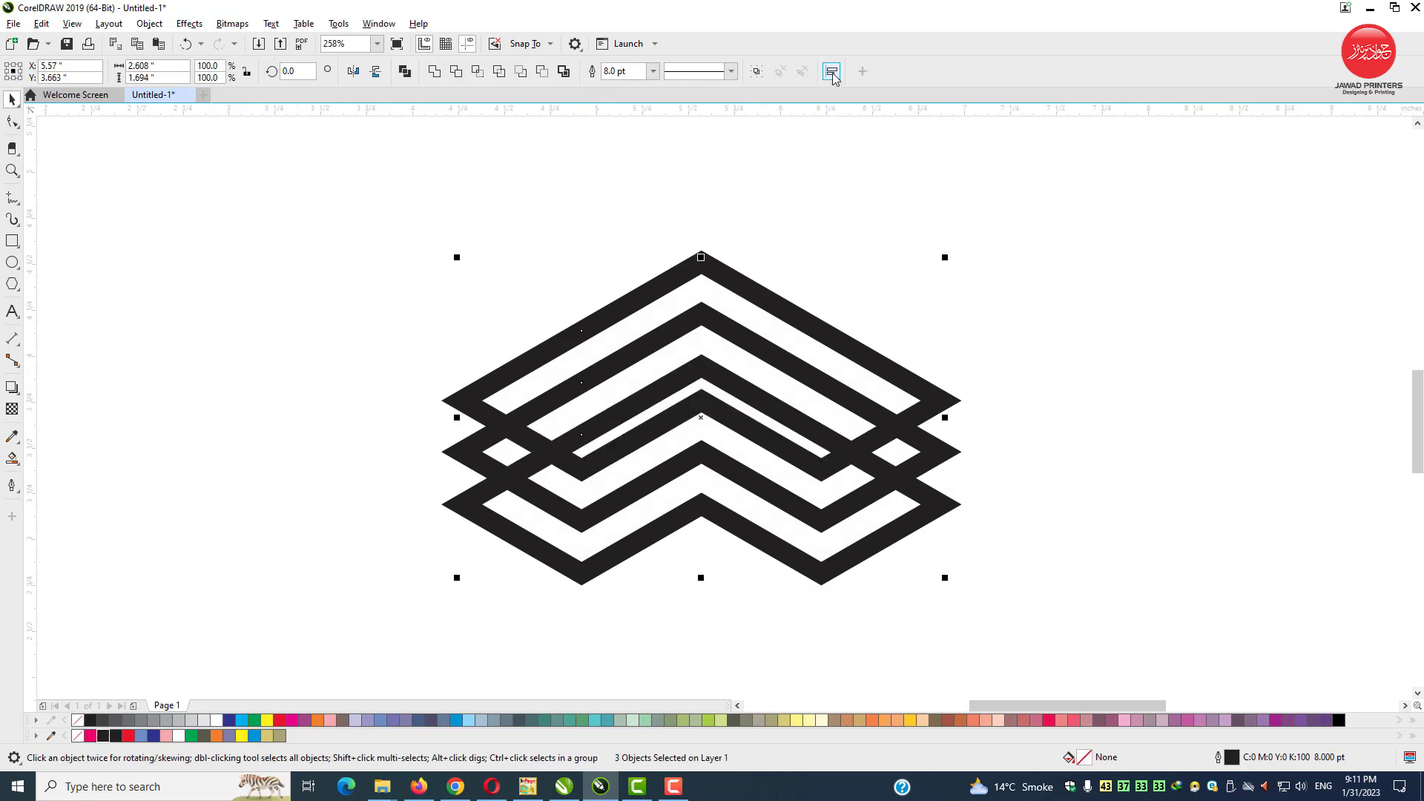
Nudge the lowest arrow shape slightly upward and distribute the three shapes with equal vertical spacing.
click(832, 74)
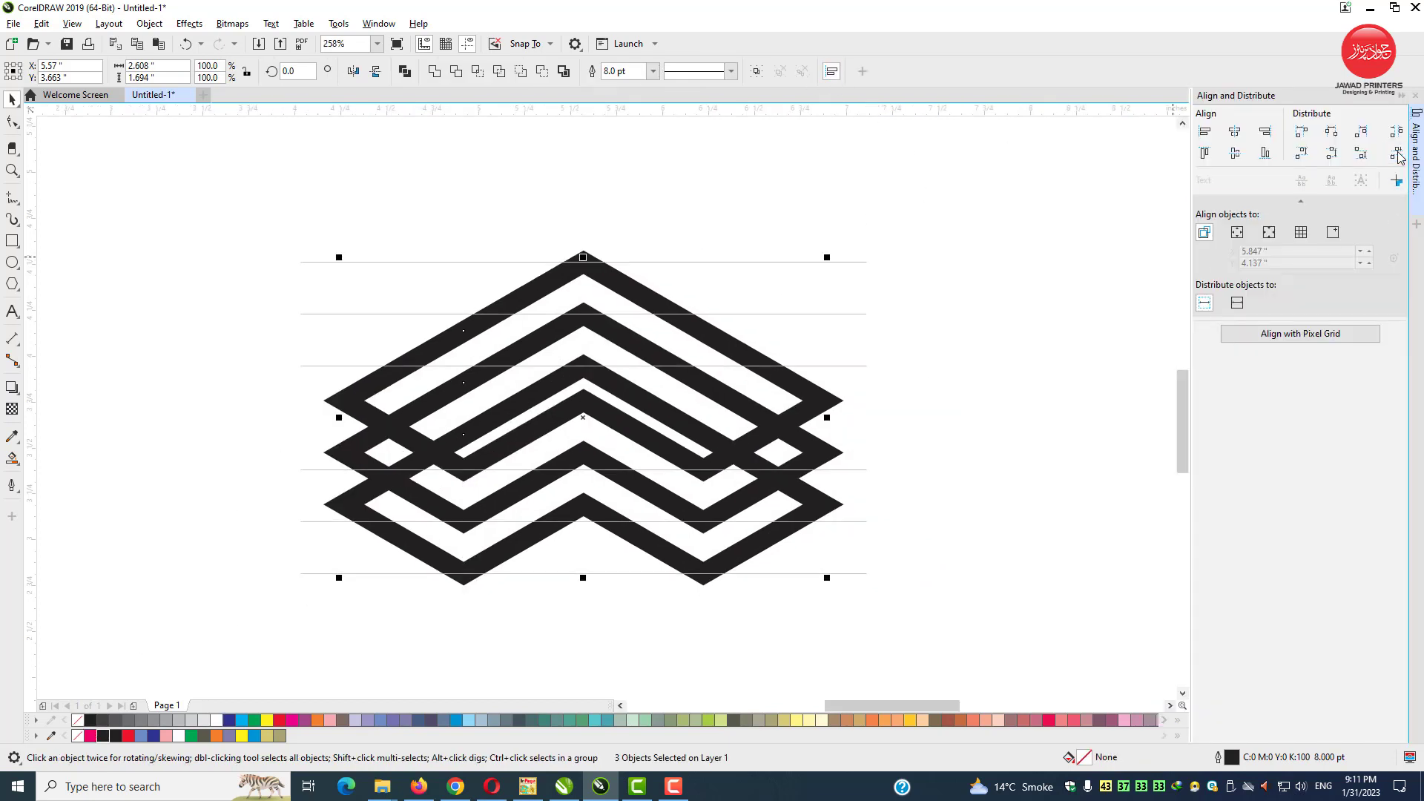
drag(691, 423, 691, 409)
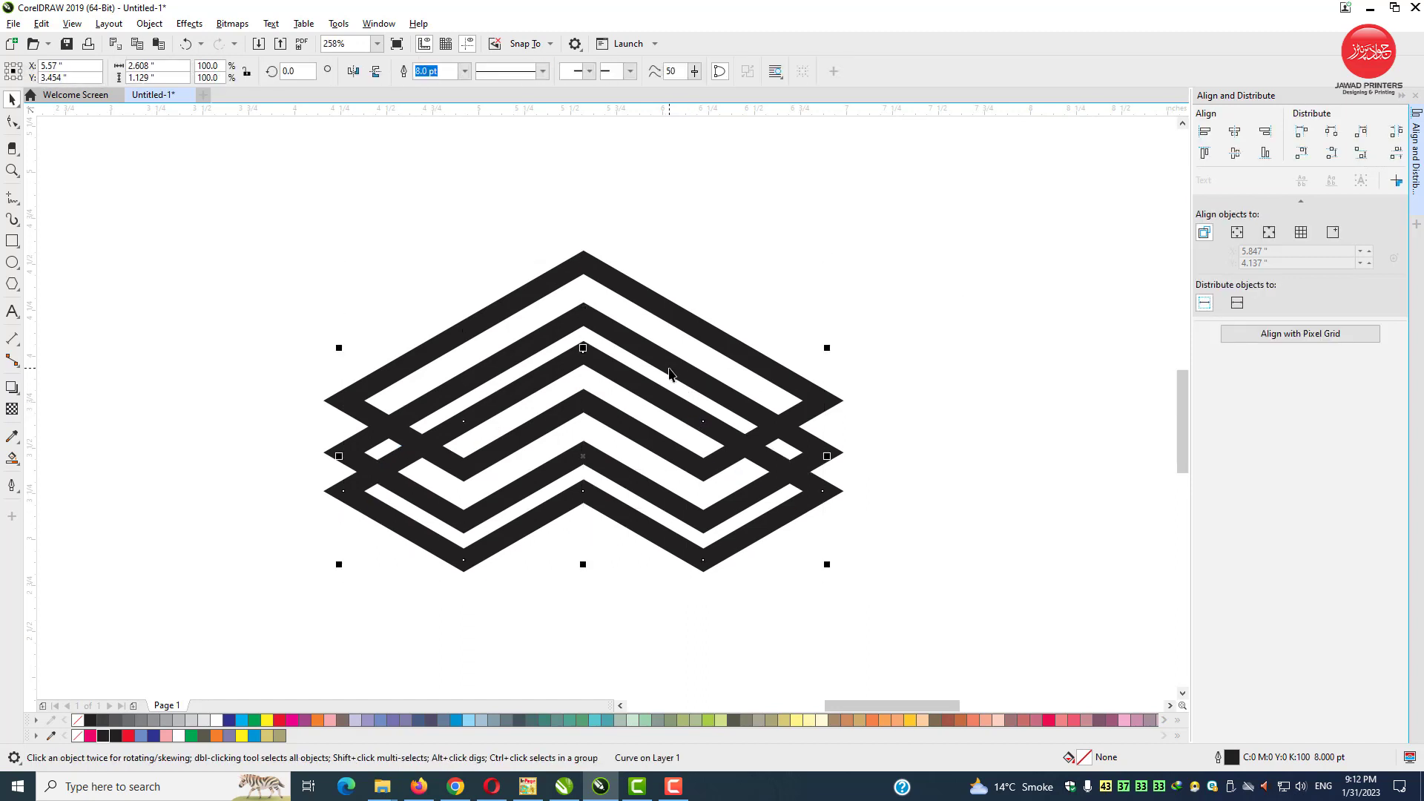
key(ctrl+a)
click(1397, 153)
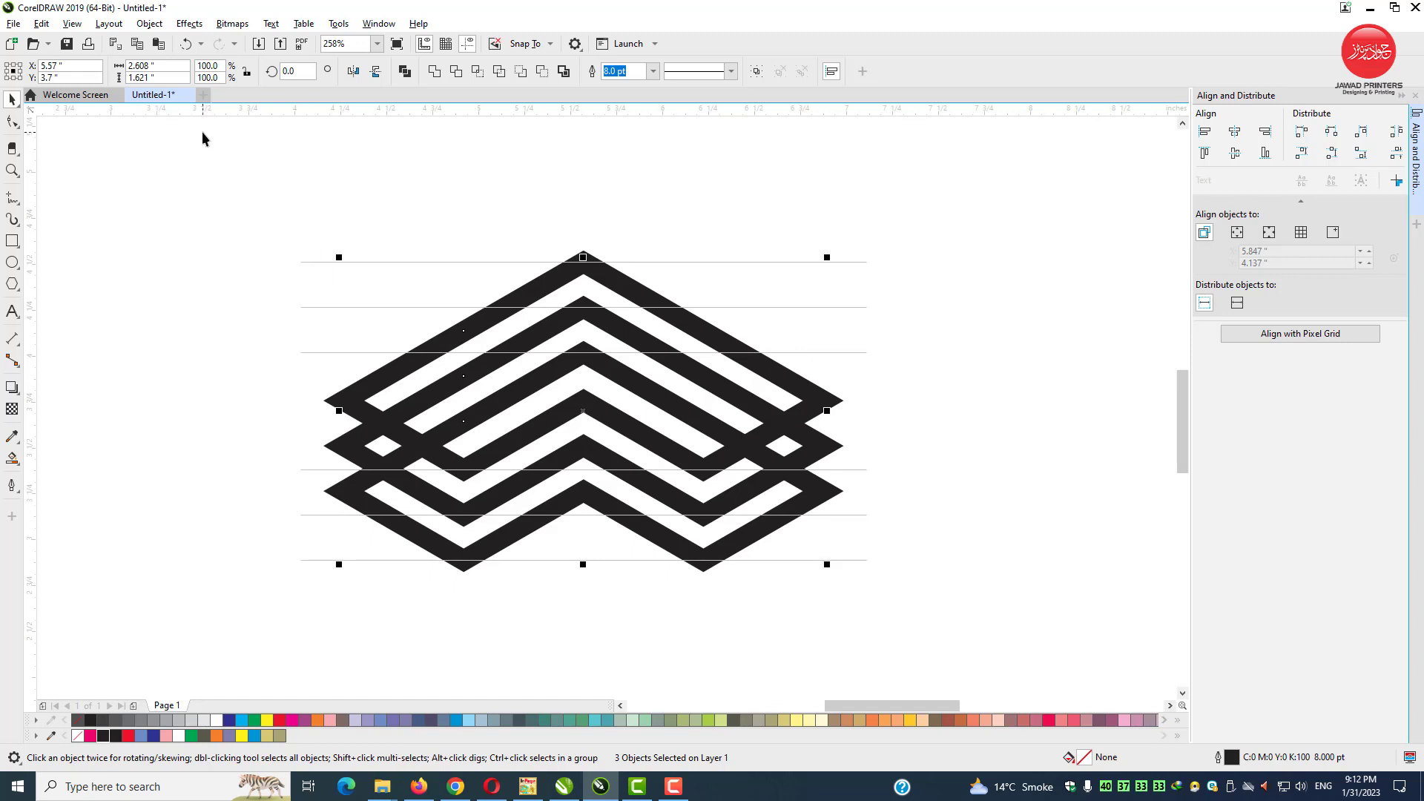
Convert the outlines of the three arrow shapes to objects and close the Align and Distribute settings.
click(149, 23)
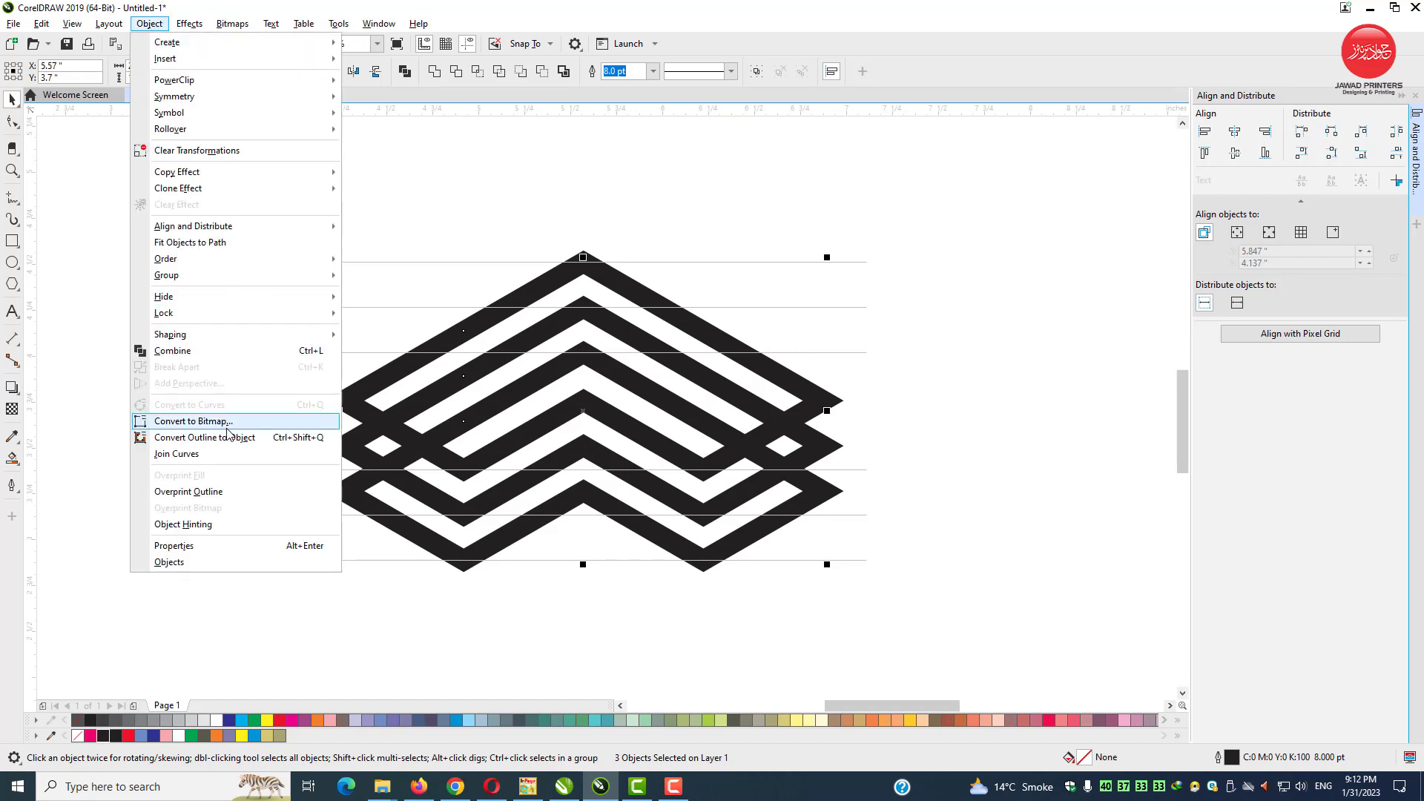
click(294, 446)
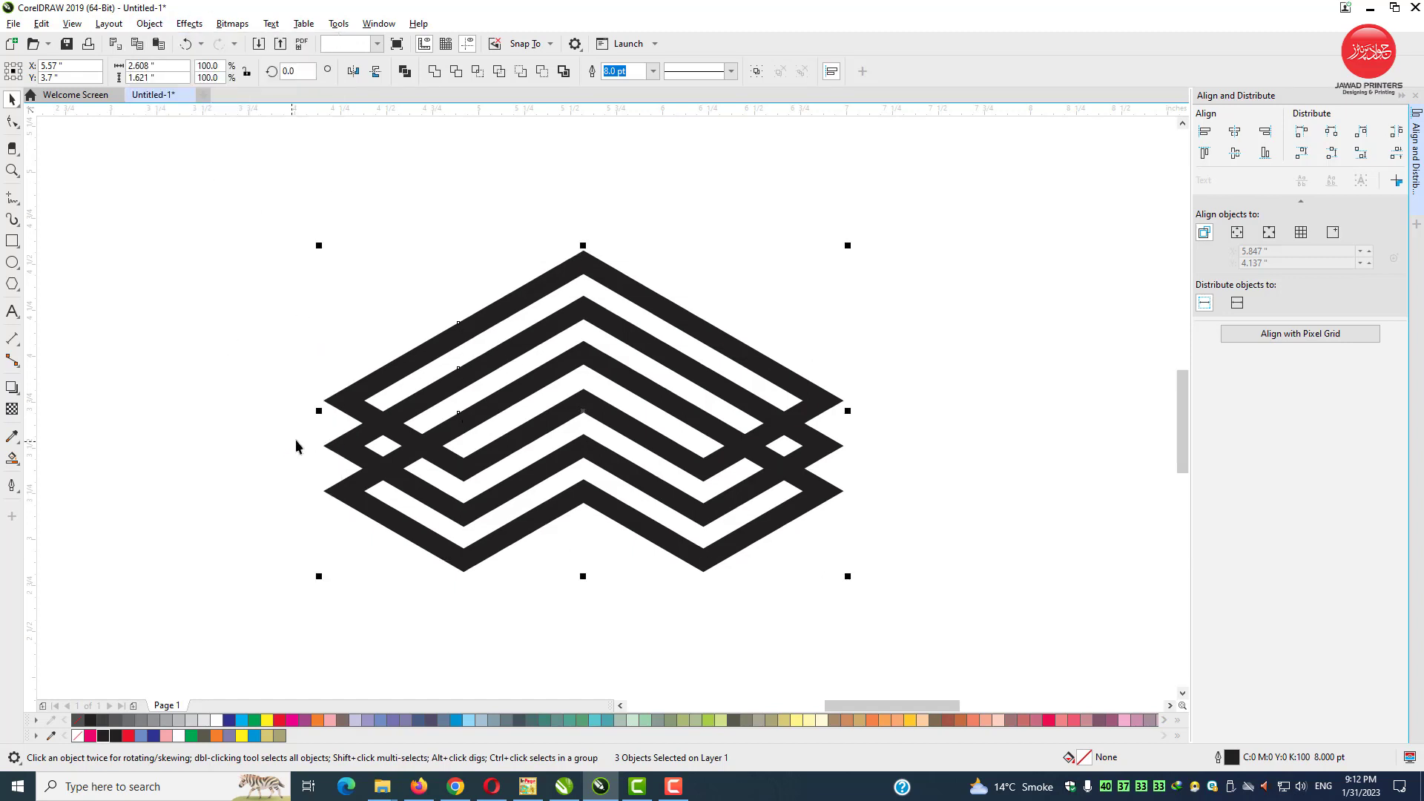
click(905, 195)
click(1416, 97)
Give the three converted shapes a thin black outline and no fill.
drag(922, 256, 639, 577)
right_click(89, 721)
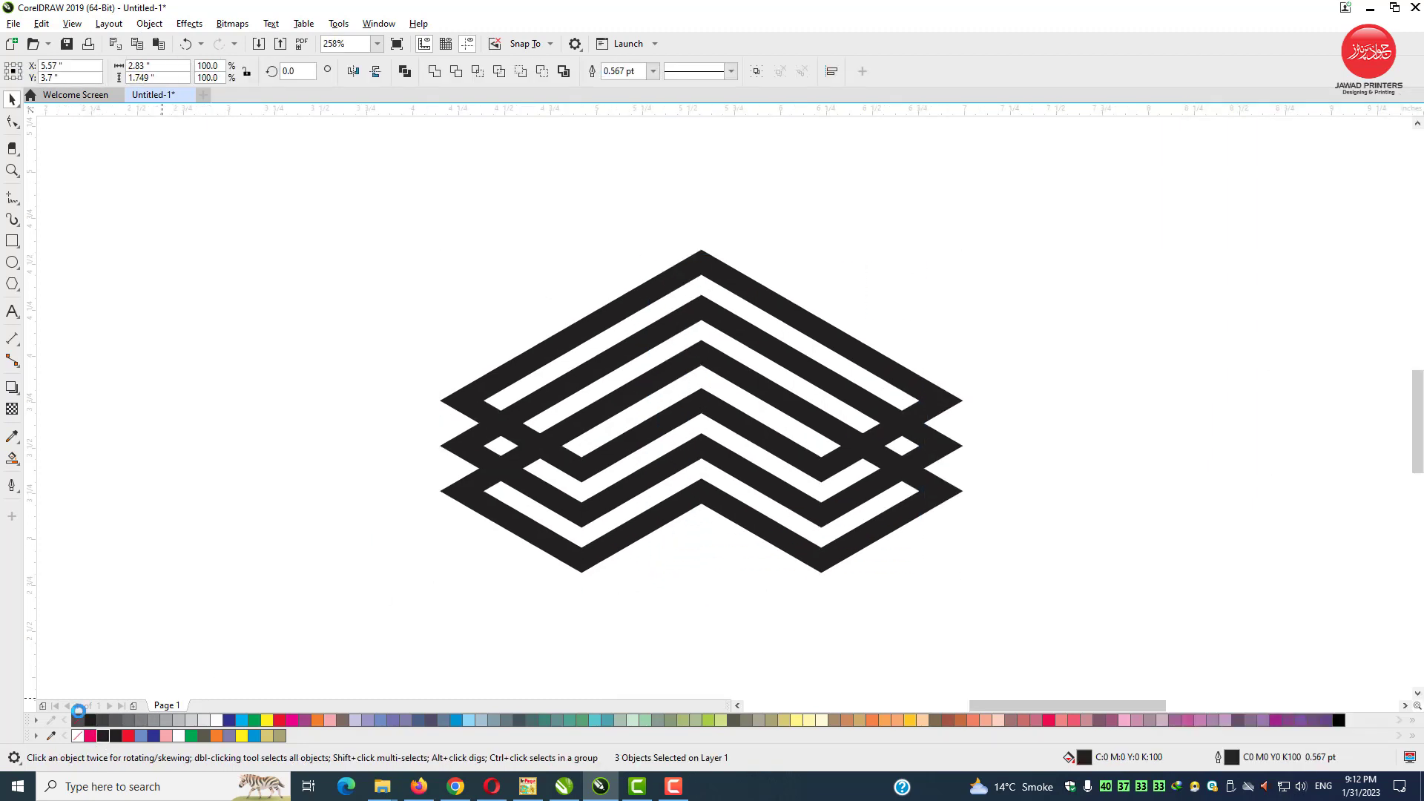
click(77, 720)
click(280, 422)
Remove the line segments of the two lower shapes that protrude beyond the top shape with Virtual Segment Delete.
click(11, 148)
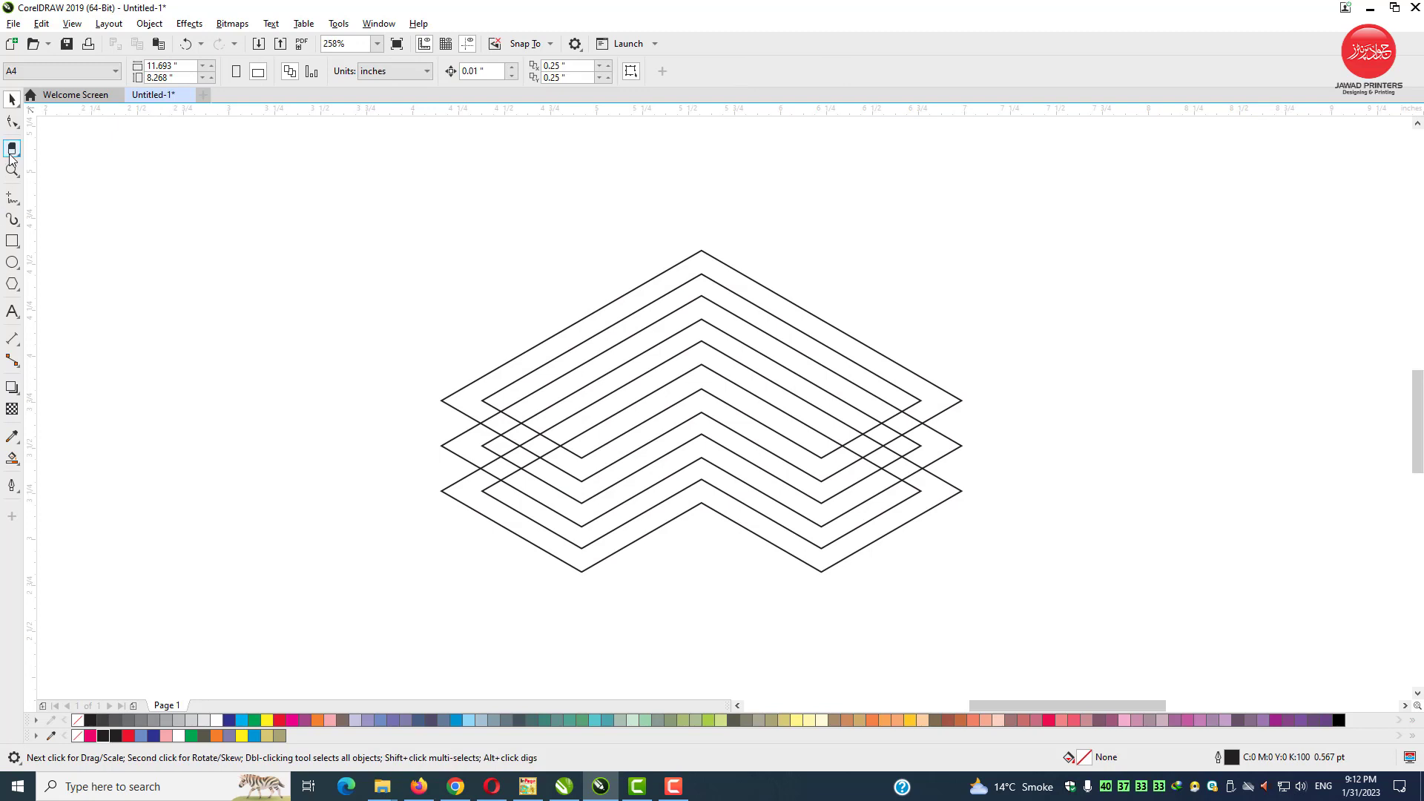
click(53, 182)
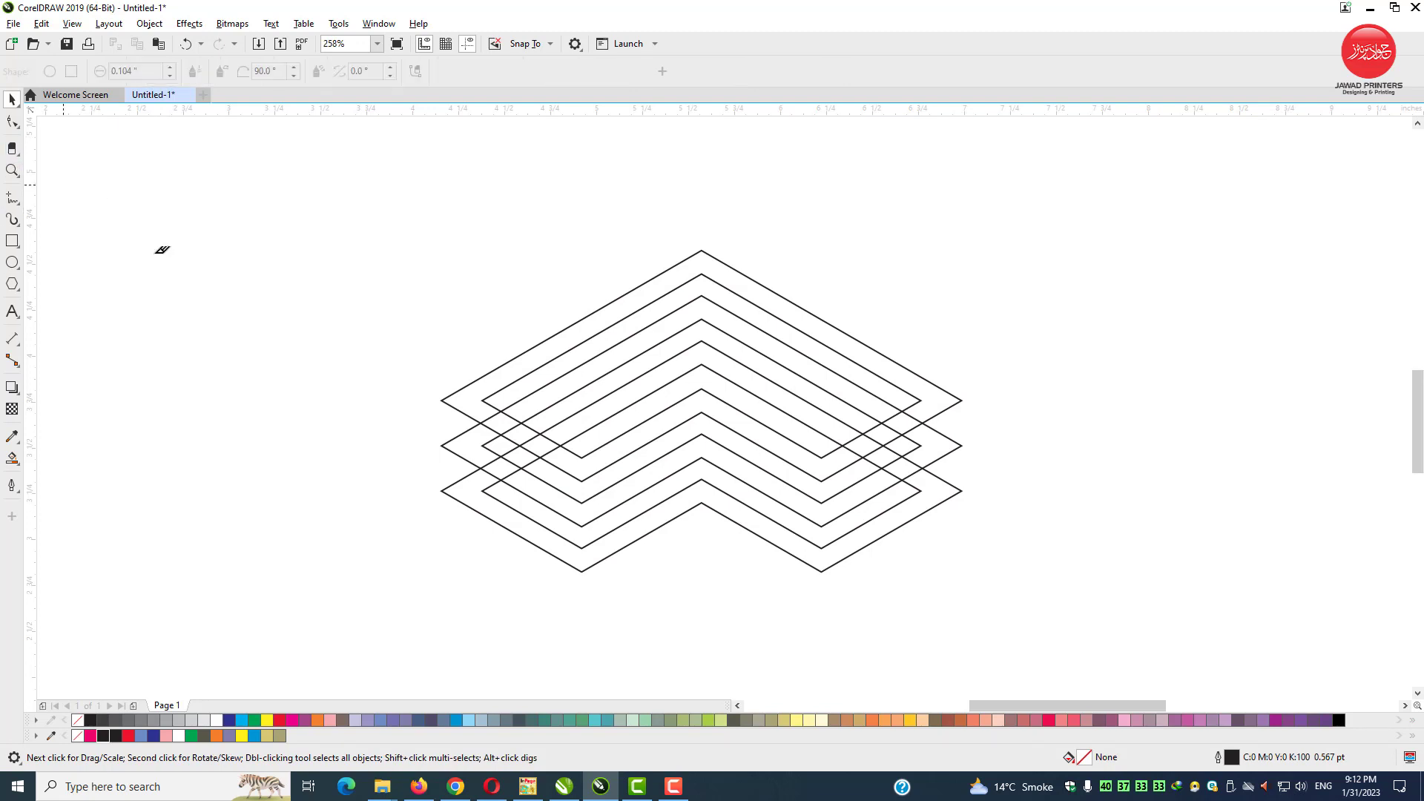
drag(496, 468, 498, 471)
drag(443, 469, 511, 521)
drag(615, 483, 614, 479)
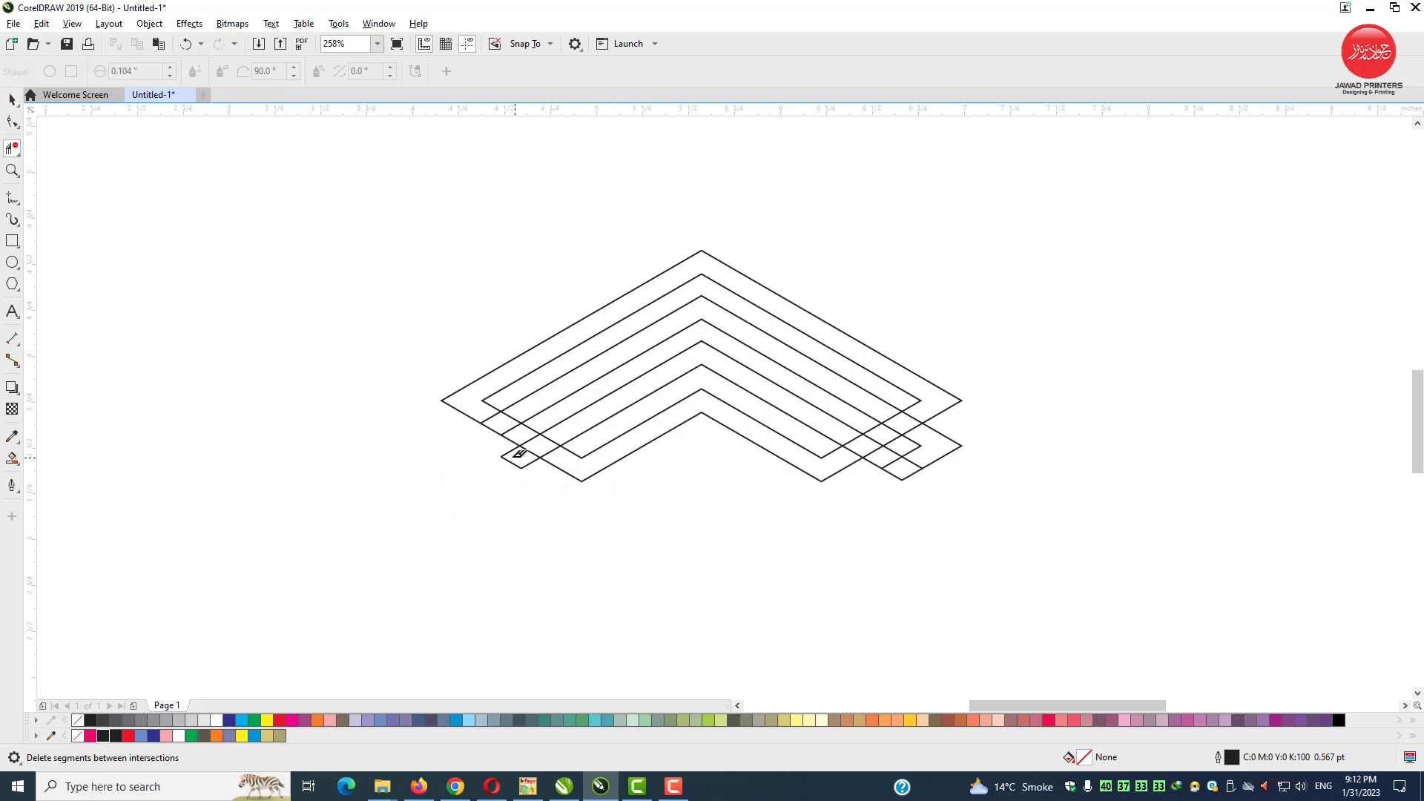
drag(511, 462, 511, 463)
drag(980, 440, 954, 457)
drag(915, 483, 874, 461)
drag(542, 466, 533, 461)
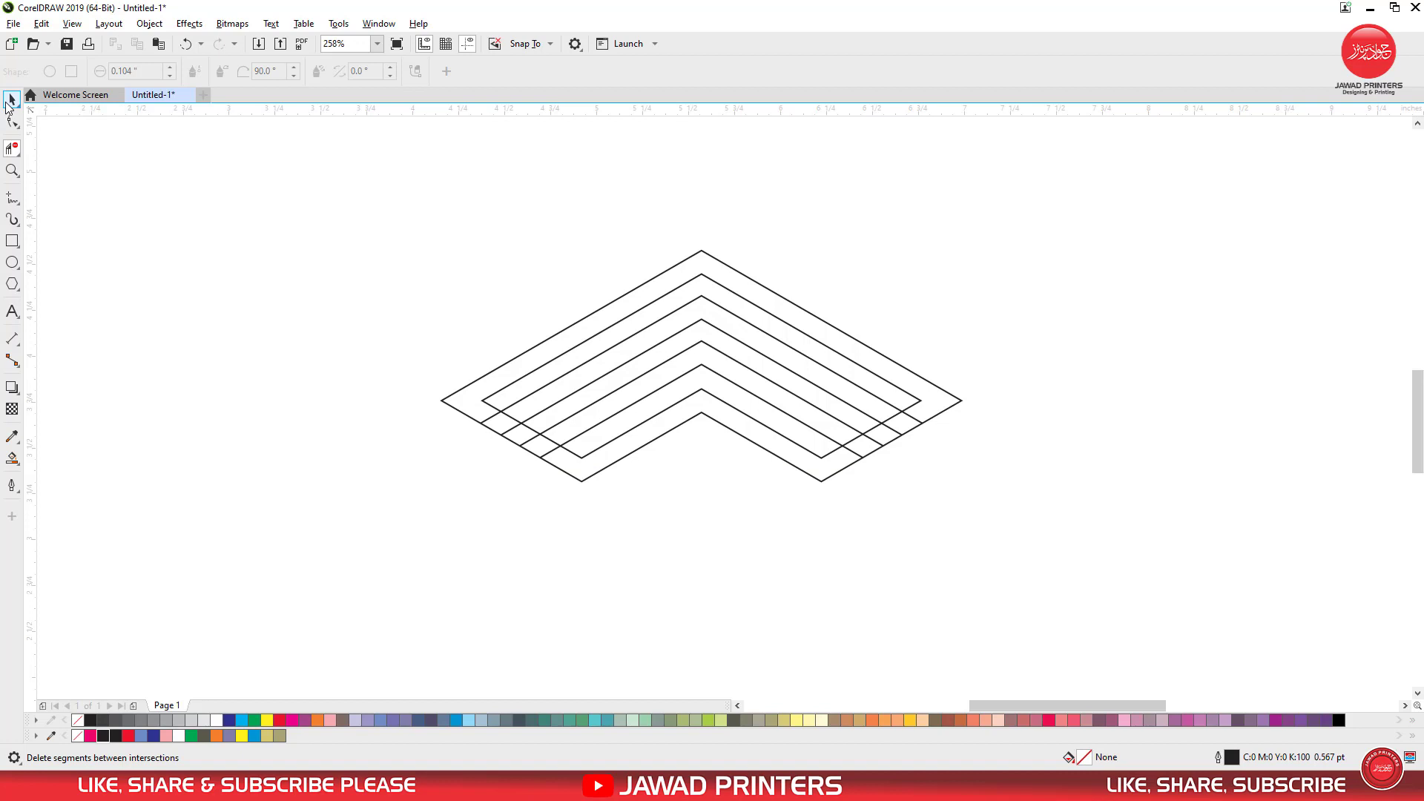
Delete the remaining crossing segments inside the arrow so that the stripes have clean, closed ends.
click(7, 102)
click(12, 148)
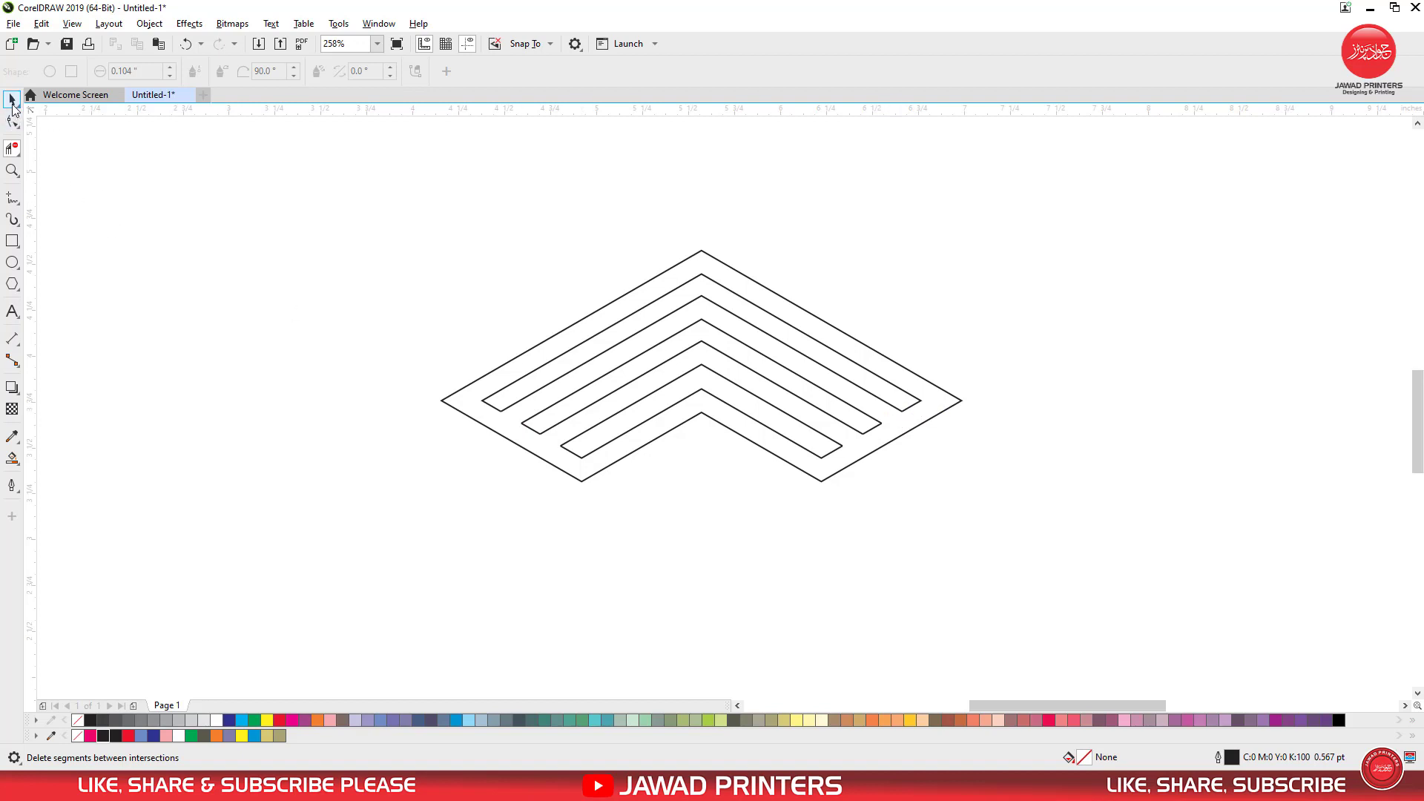
click(13, 102)
Fill the arrow's outer frame and its three inner stripes with pink using Smart Fill.
click(12, 460)
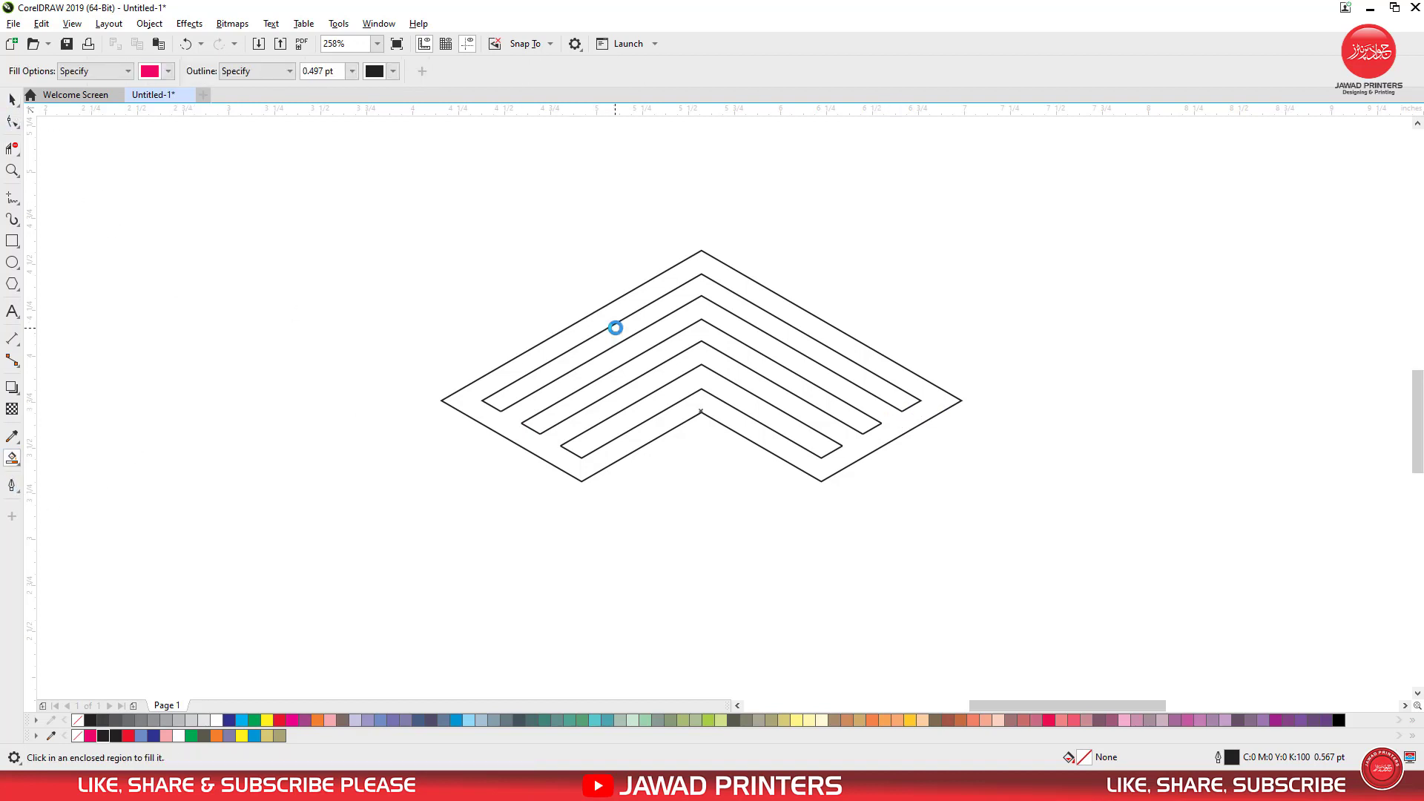
click(616, 327)
click(627, 385)
click(638, 419)
click(500, 419)
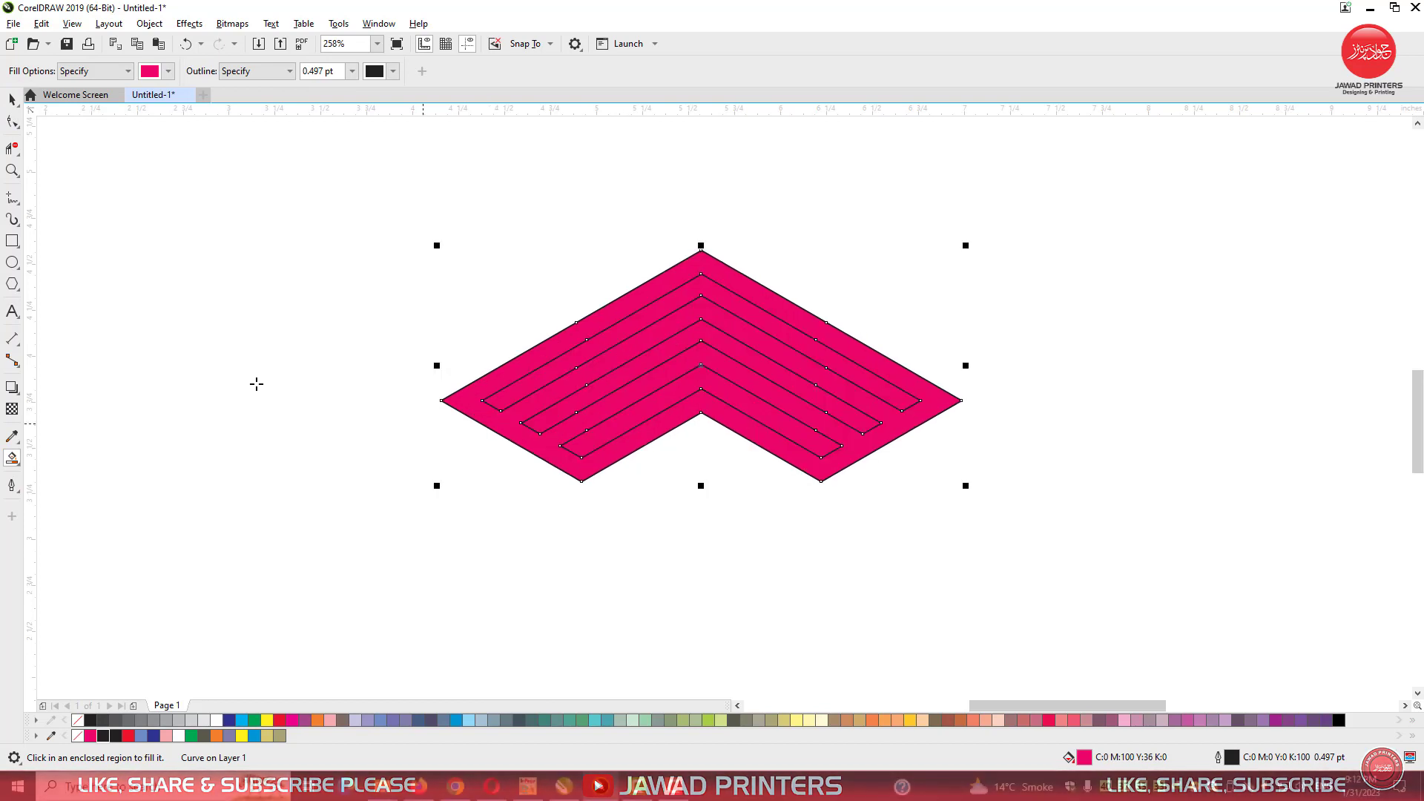
Select the four pink-filled shapes and move them sideways off the original line work.
click(13, 102)
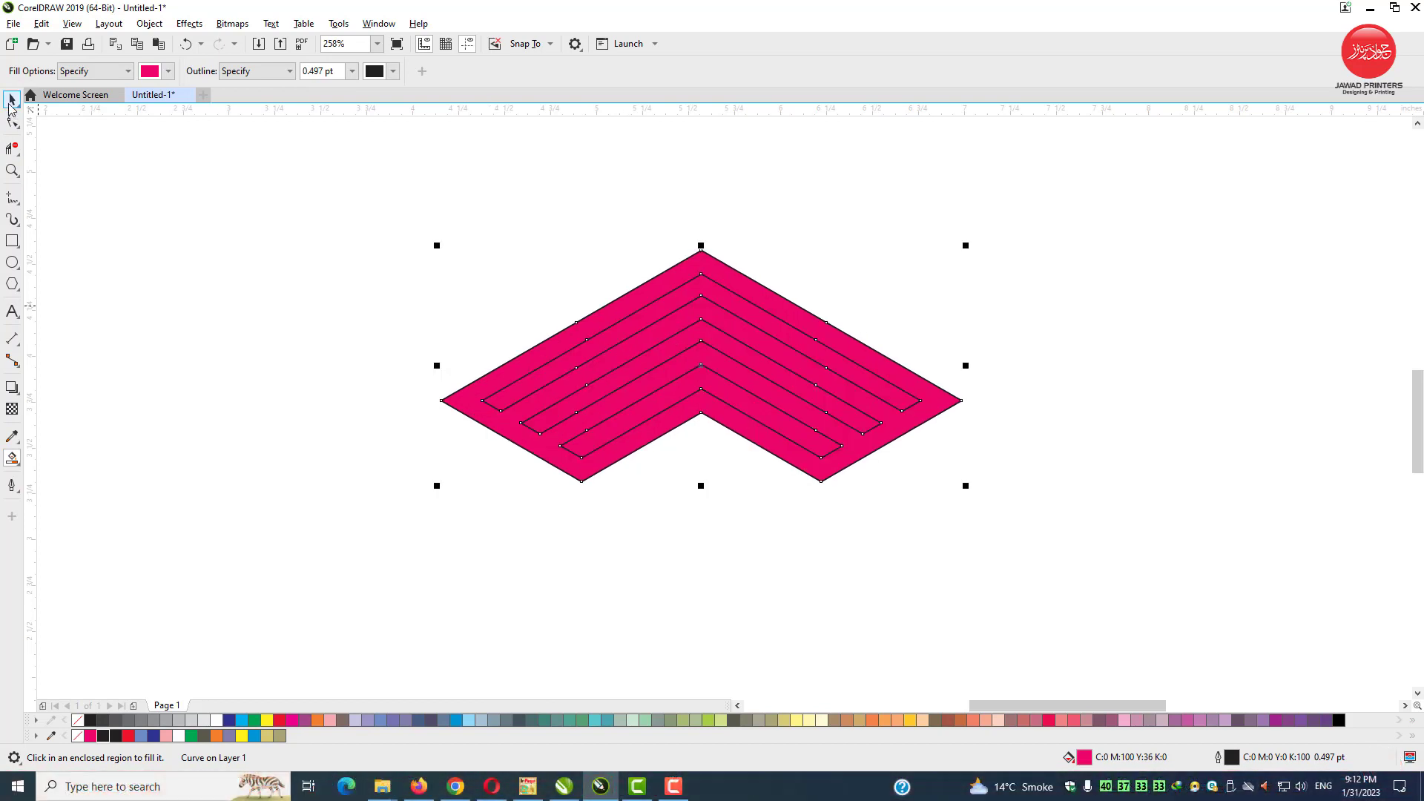
click(730, 310)
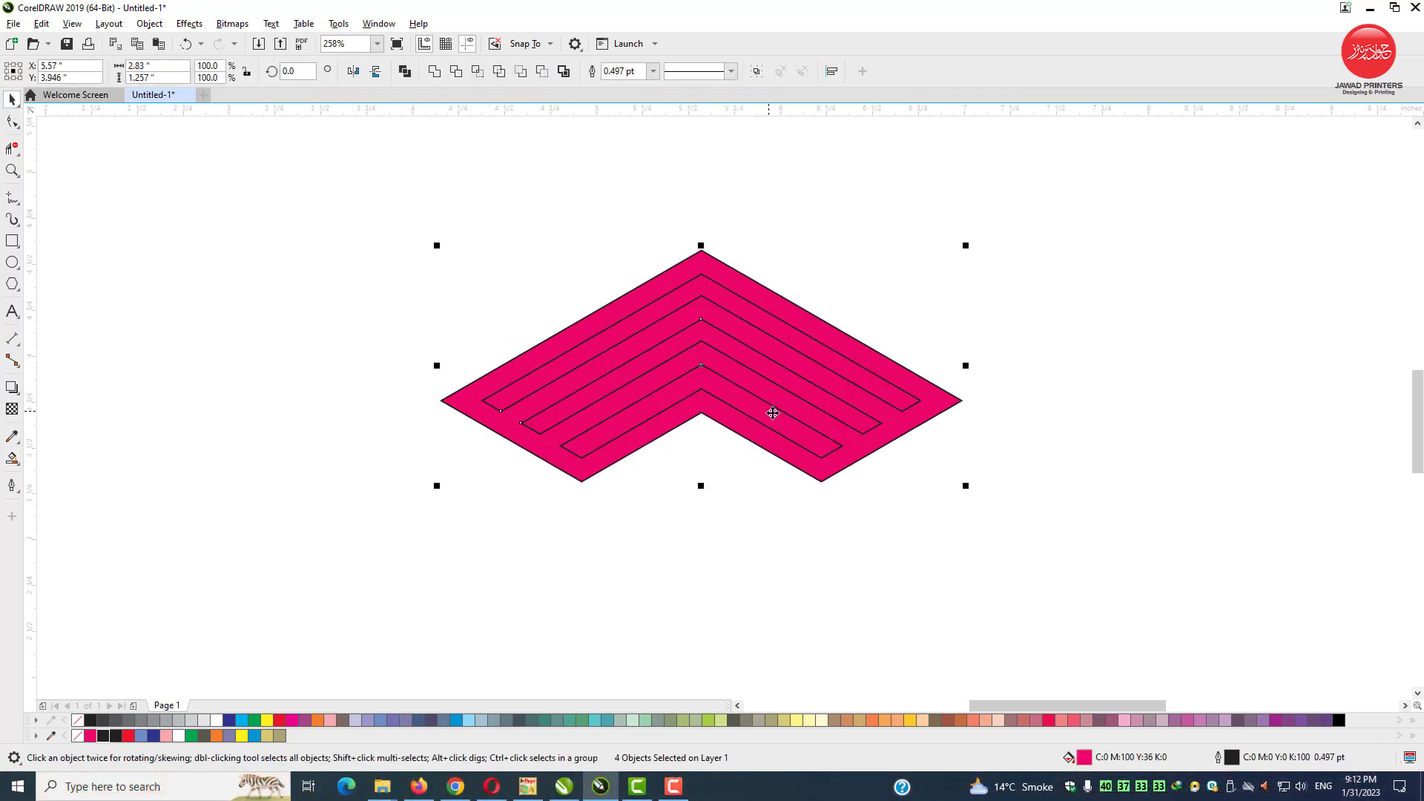
drag(773, 412, 267, 414)
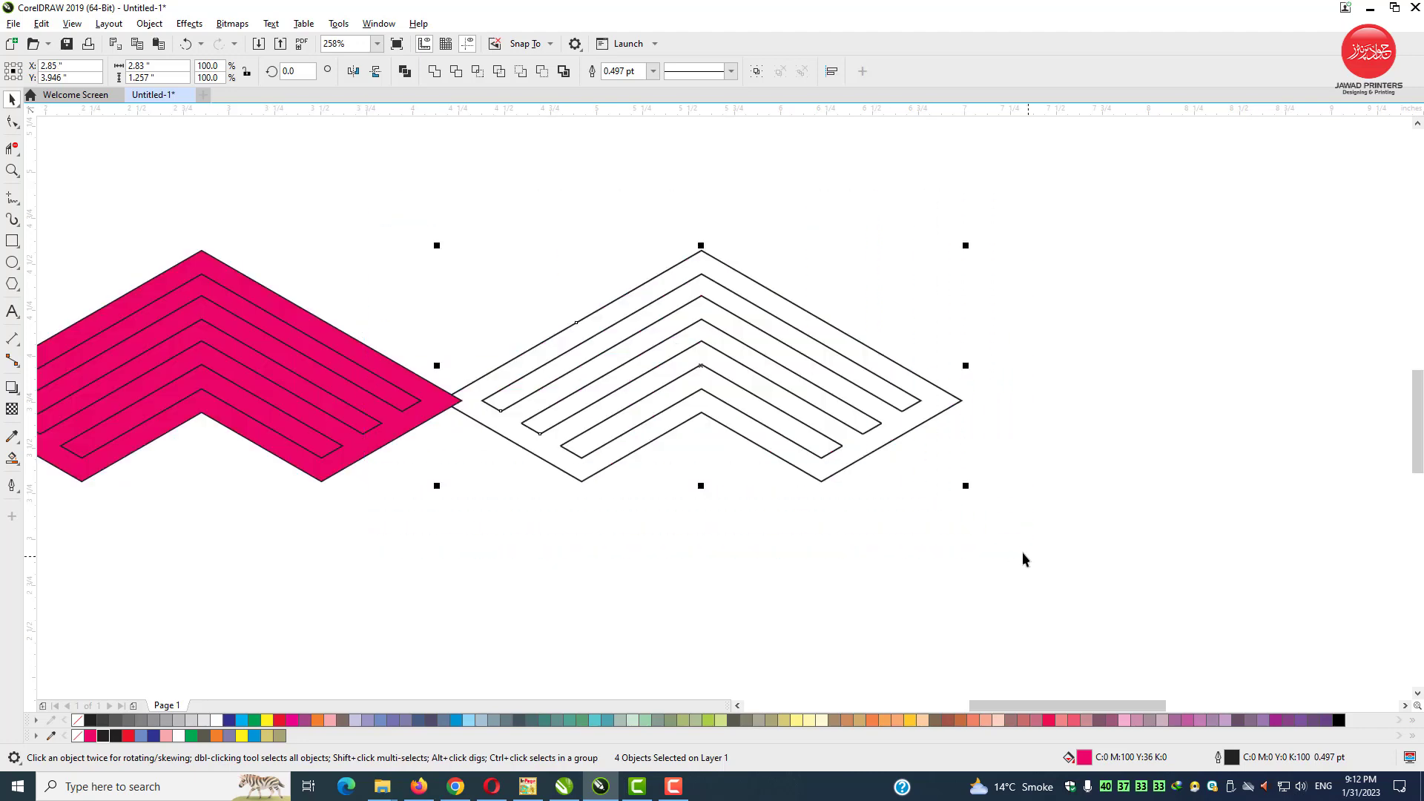
Delete the original unfilled line work and move the four pink shapes together into its place.
right_click(780, 412)
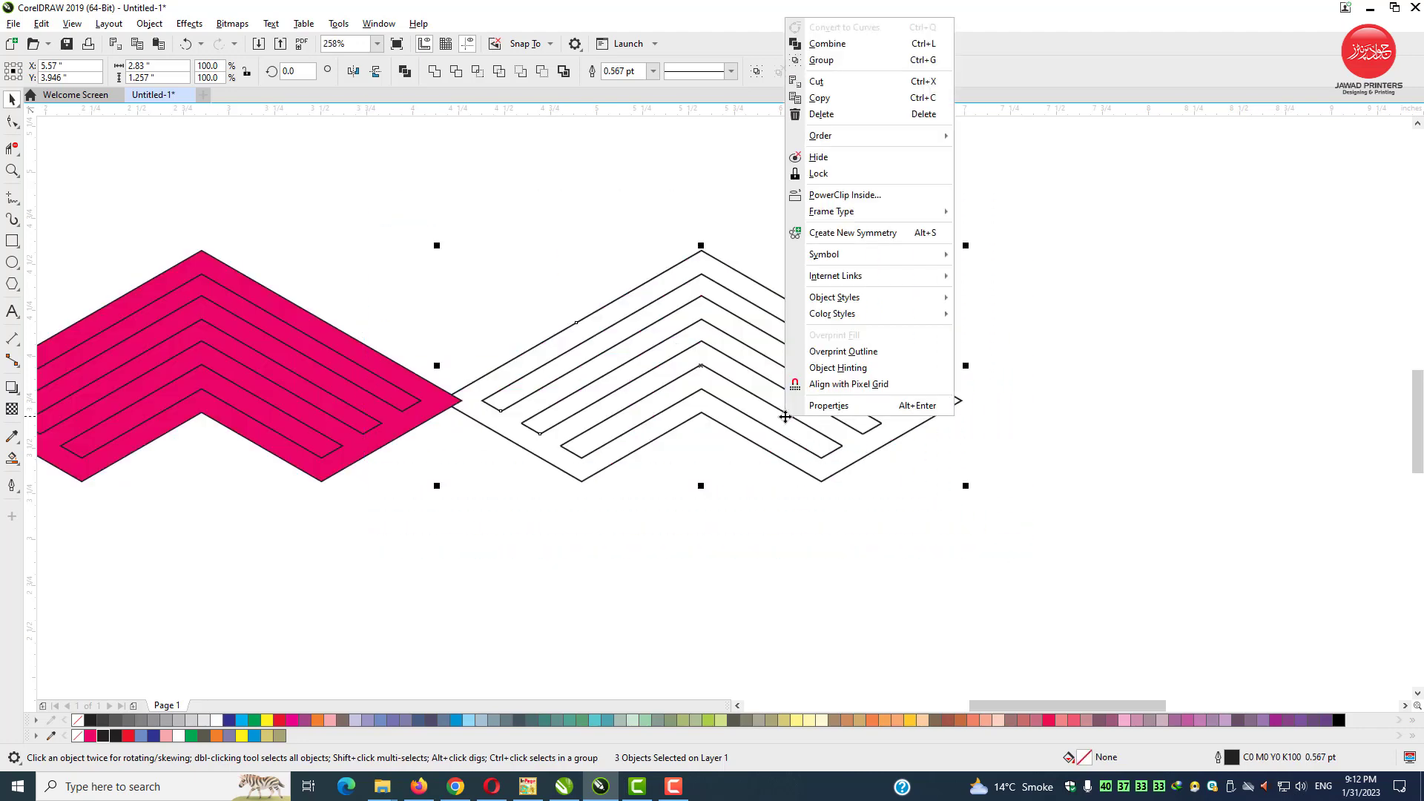
click(821, 114)
drag(696, 168, 23, 504)
drag(356, 396, 794, 302)
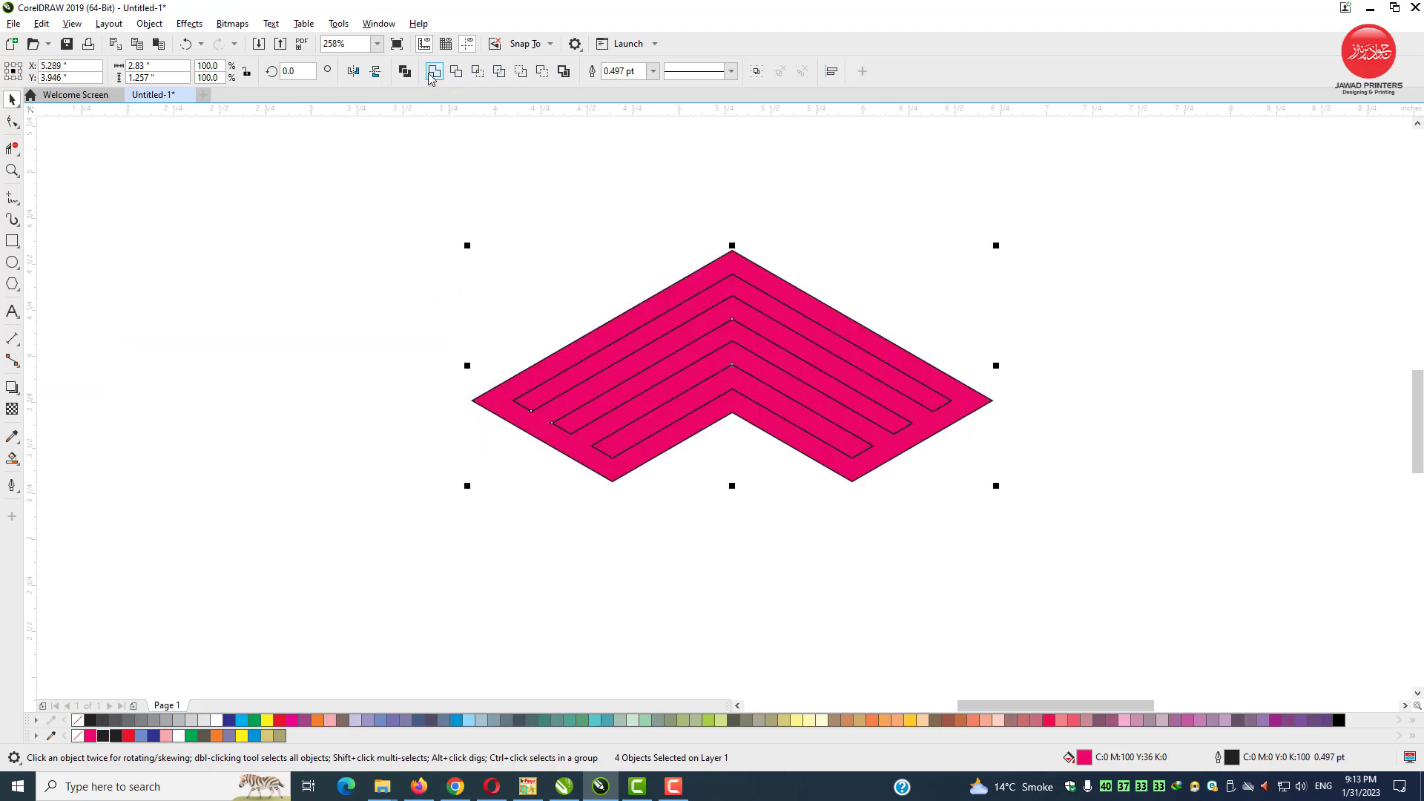
click(411, 72)
drag(620, 461, 330, 473)
click(424, 578)
drag(524, 426, 627, 421)
key(ctrl+z)
key(ctrl+z)
click(512, 461)
key(ctrl+z)
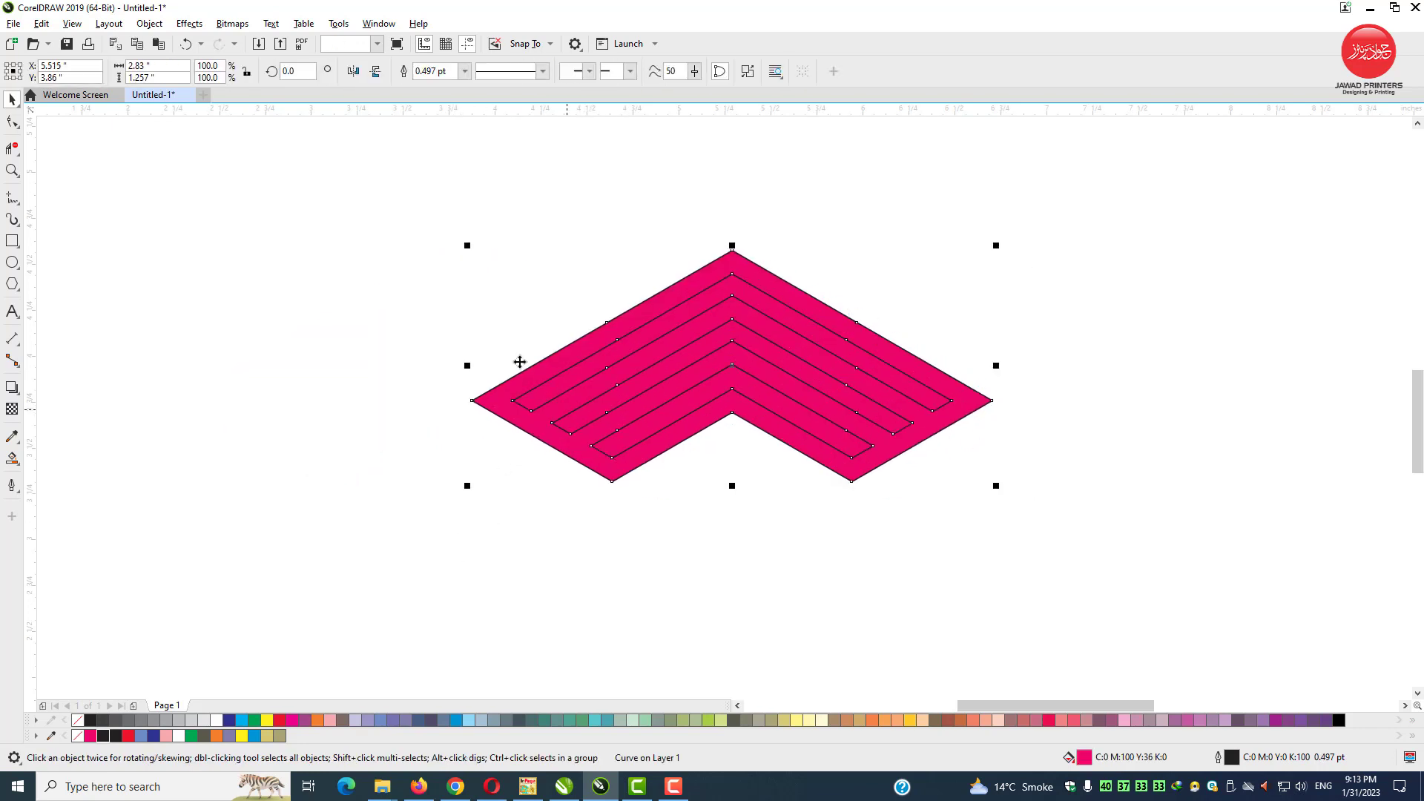
key(ctrl+z)
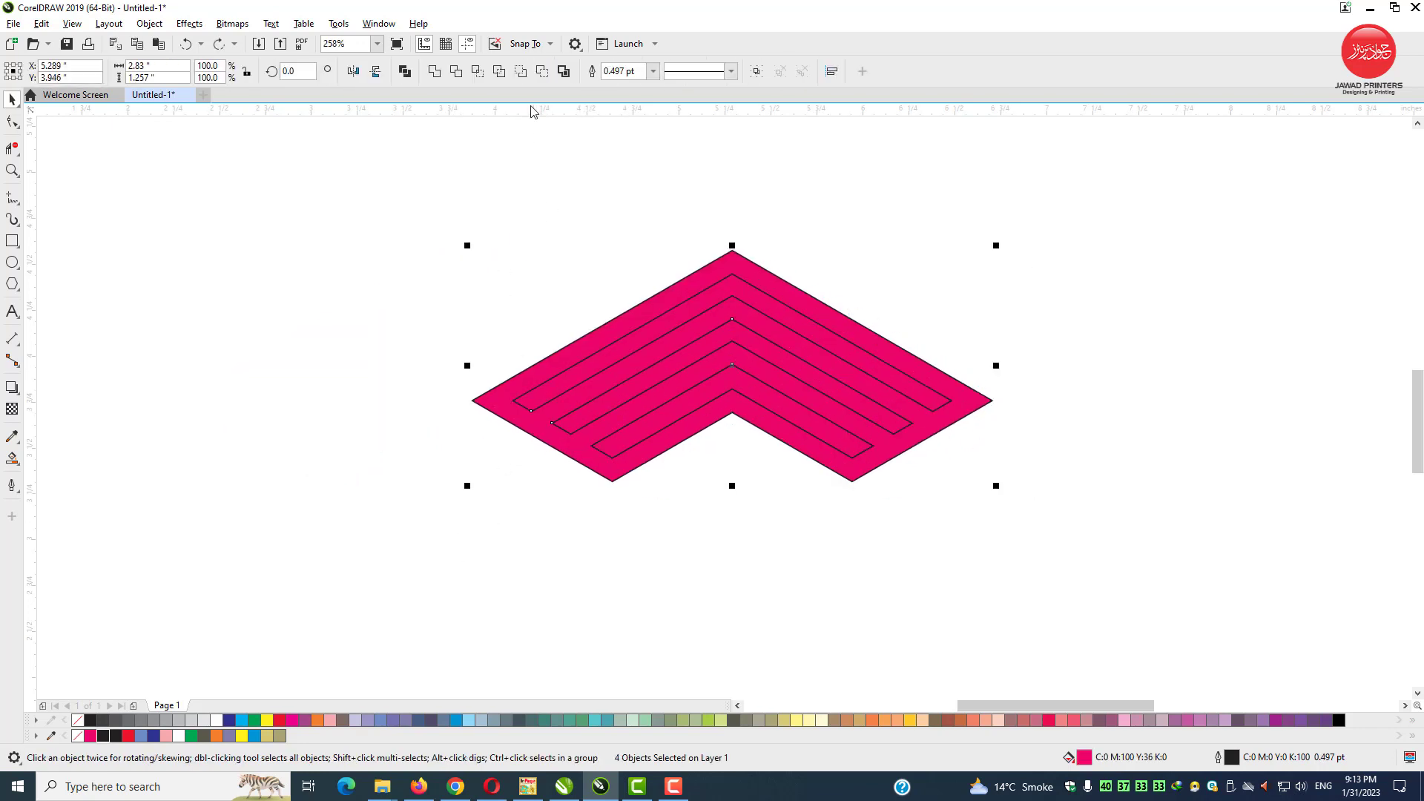
Trim the three inner stripes out of the arrow's pink outer shape.
click(460, 75)
click(728, 430)
click(797, 415)
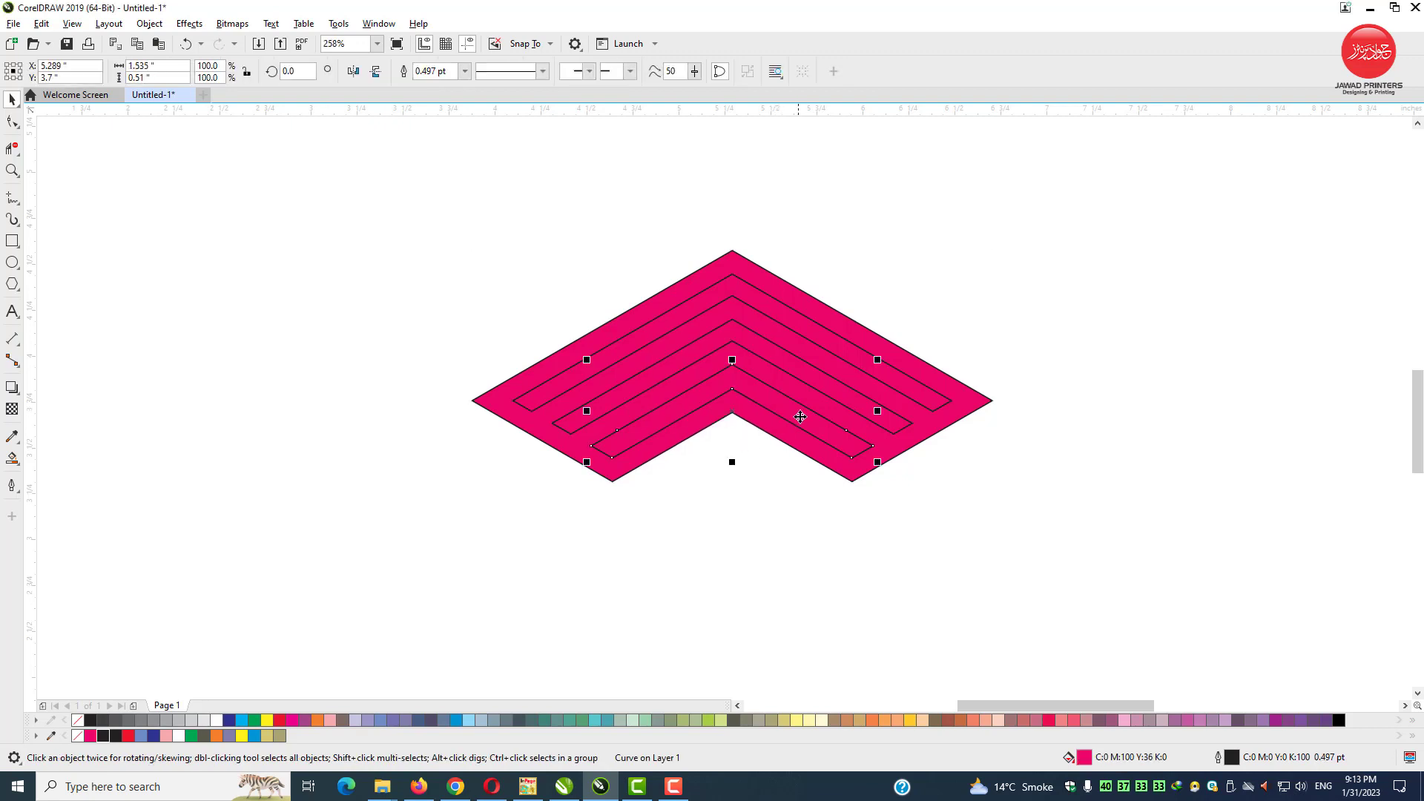
drag(798, 415, 776, 453)
key(ctrl+z)
Move the cut-out arrow frame away from the loose stripes onto the page and remove its outline.
drag(890, 445, 531, 620)
right_click(79, 721)
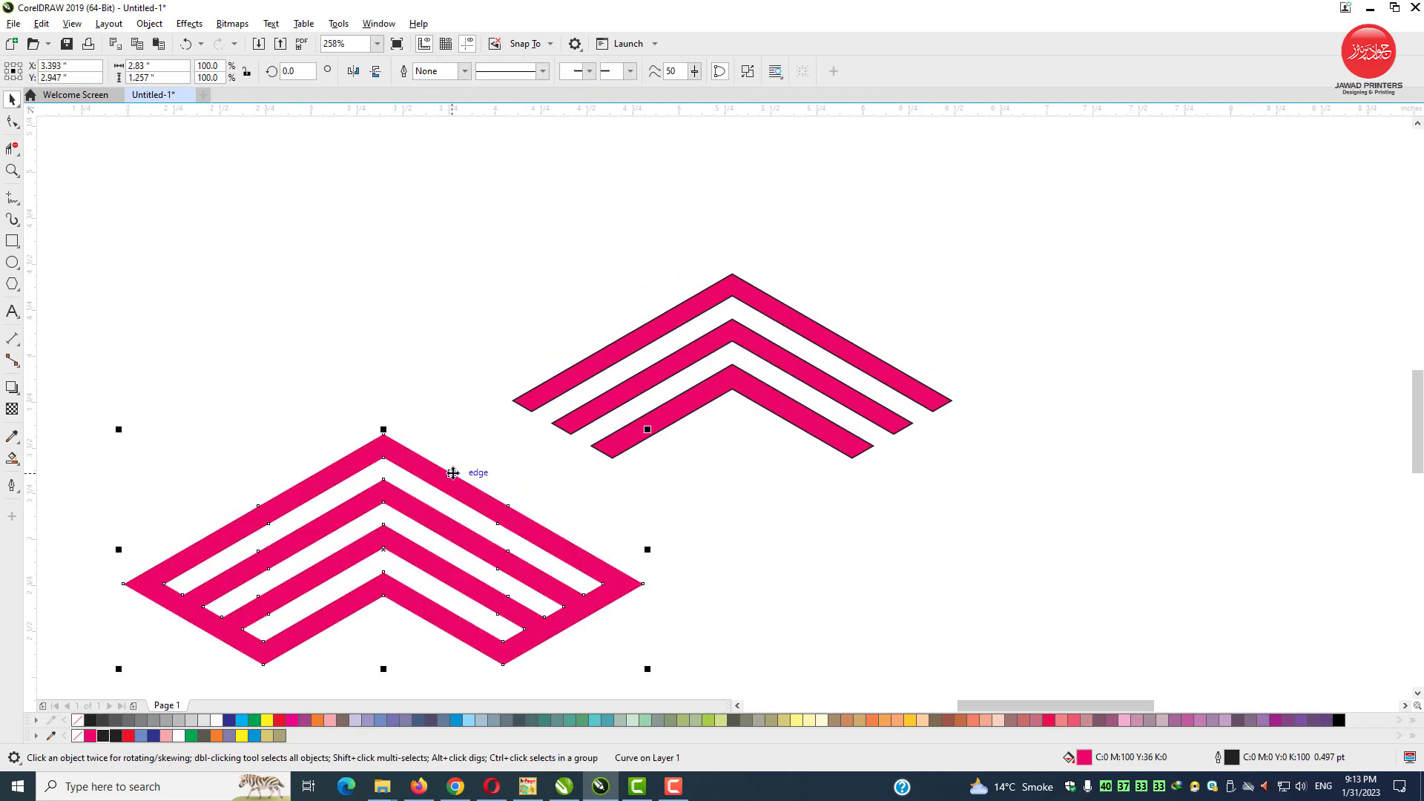
scroll(906, 299, down, 2)
drag(994, 253, 690, 412)
drag(804, 348, 534, 308)
drag(871, 324, 496, 515)
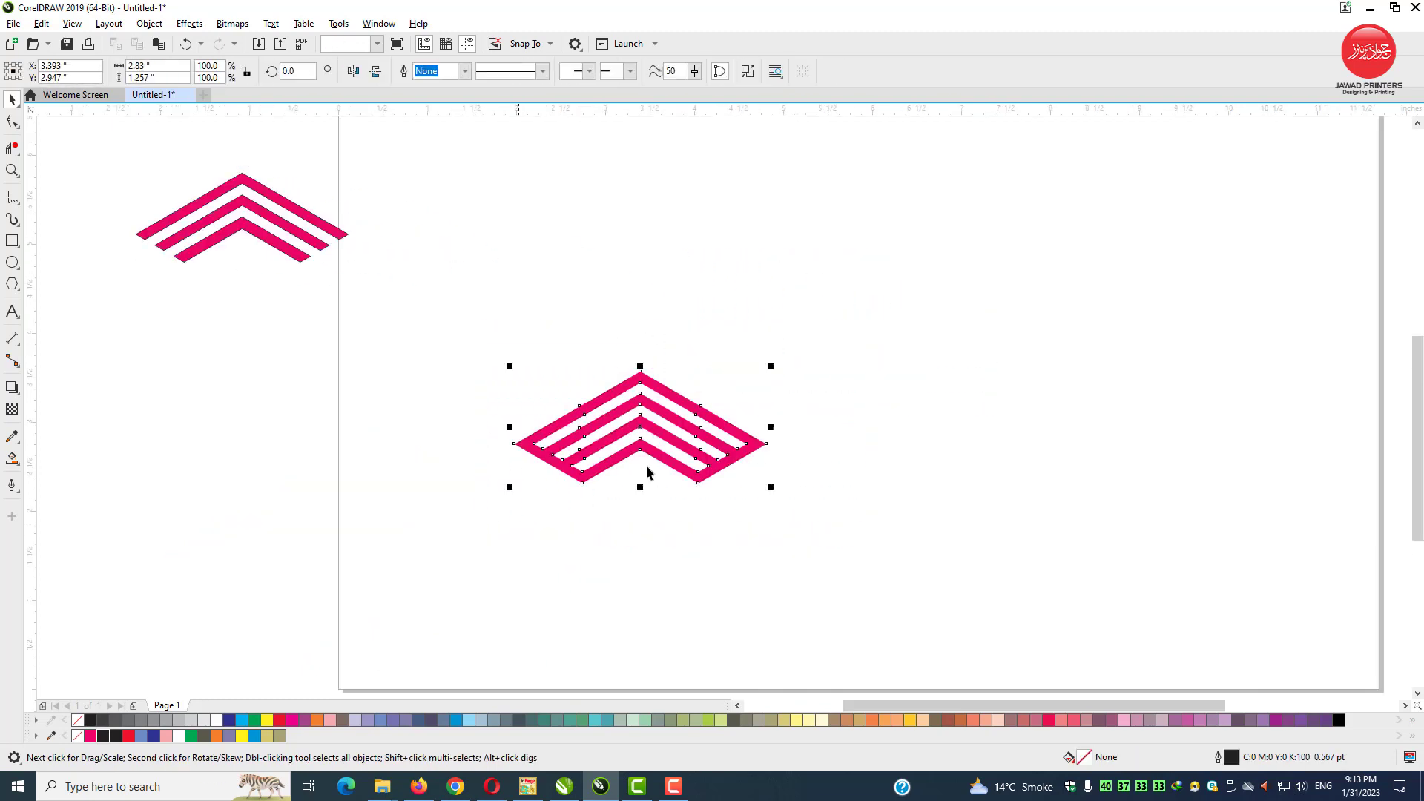
drag(663, 453, 789, 366)
Rotate the pink arrow frame to 300 degrees so that one arm runs vertically.
click(789, 366)
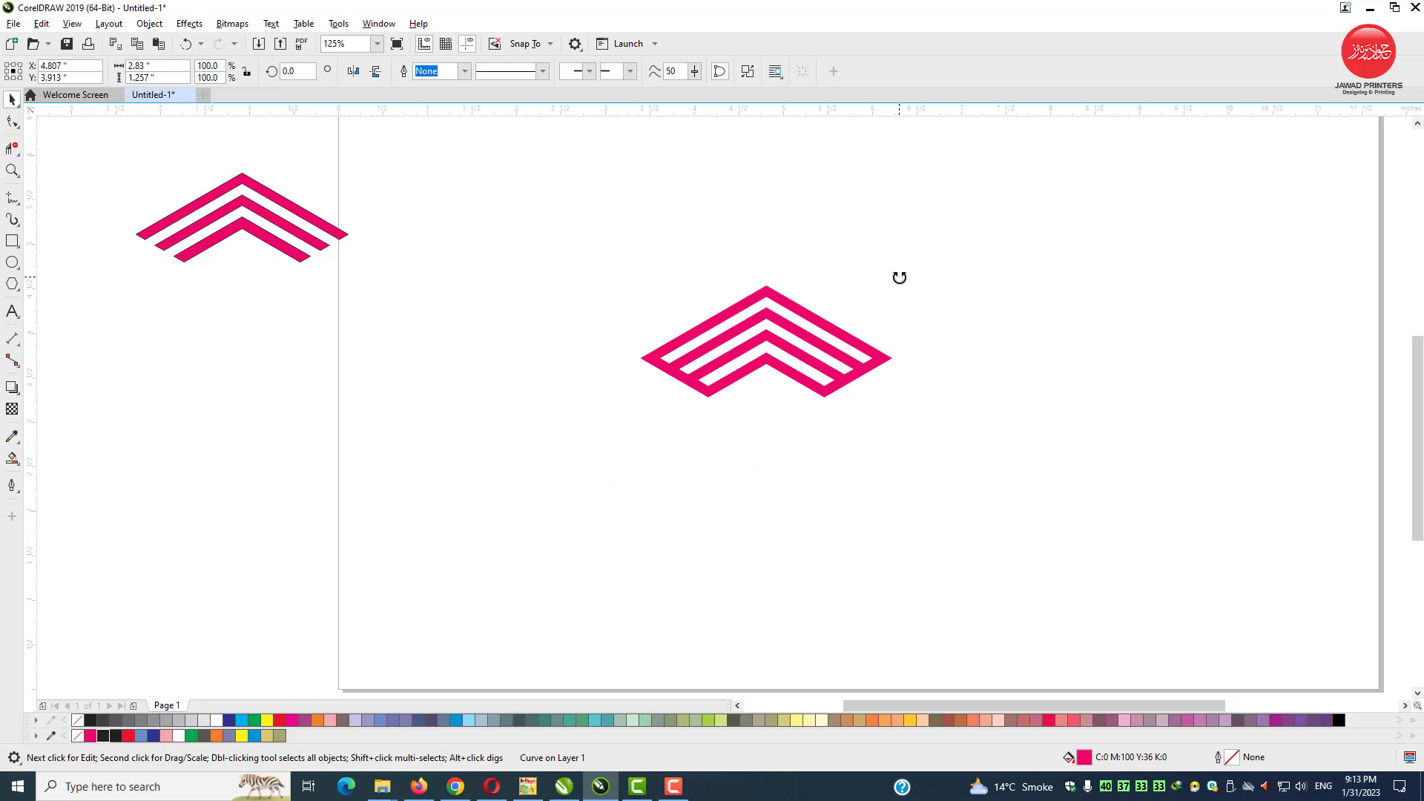
drag(899, 277, 843, 401)
click(118, 206)
click(12, 170)
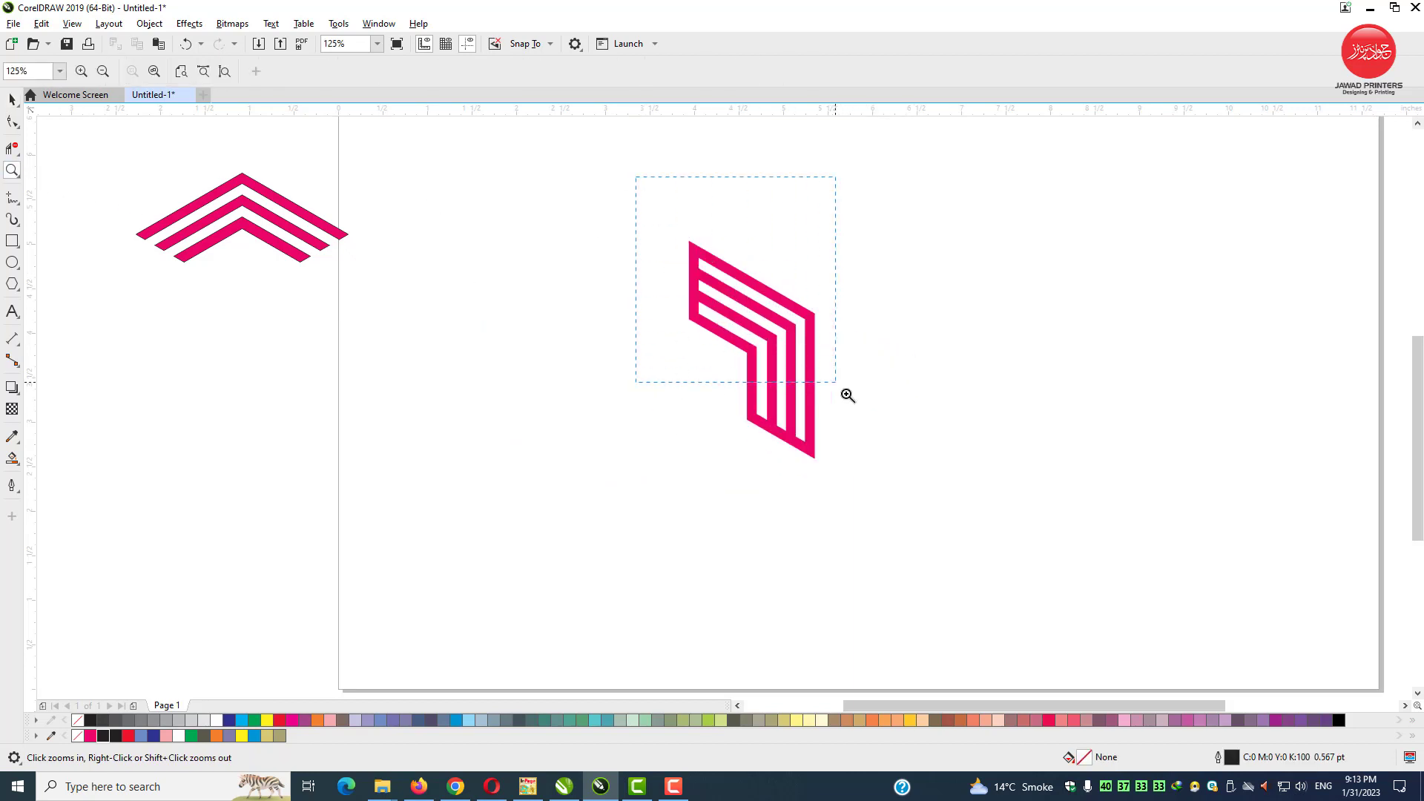
drag(1023, 529, 1023, 529)
click(12, 99)
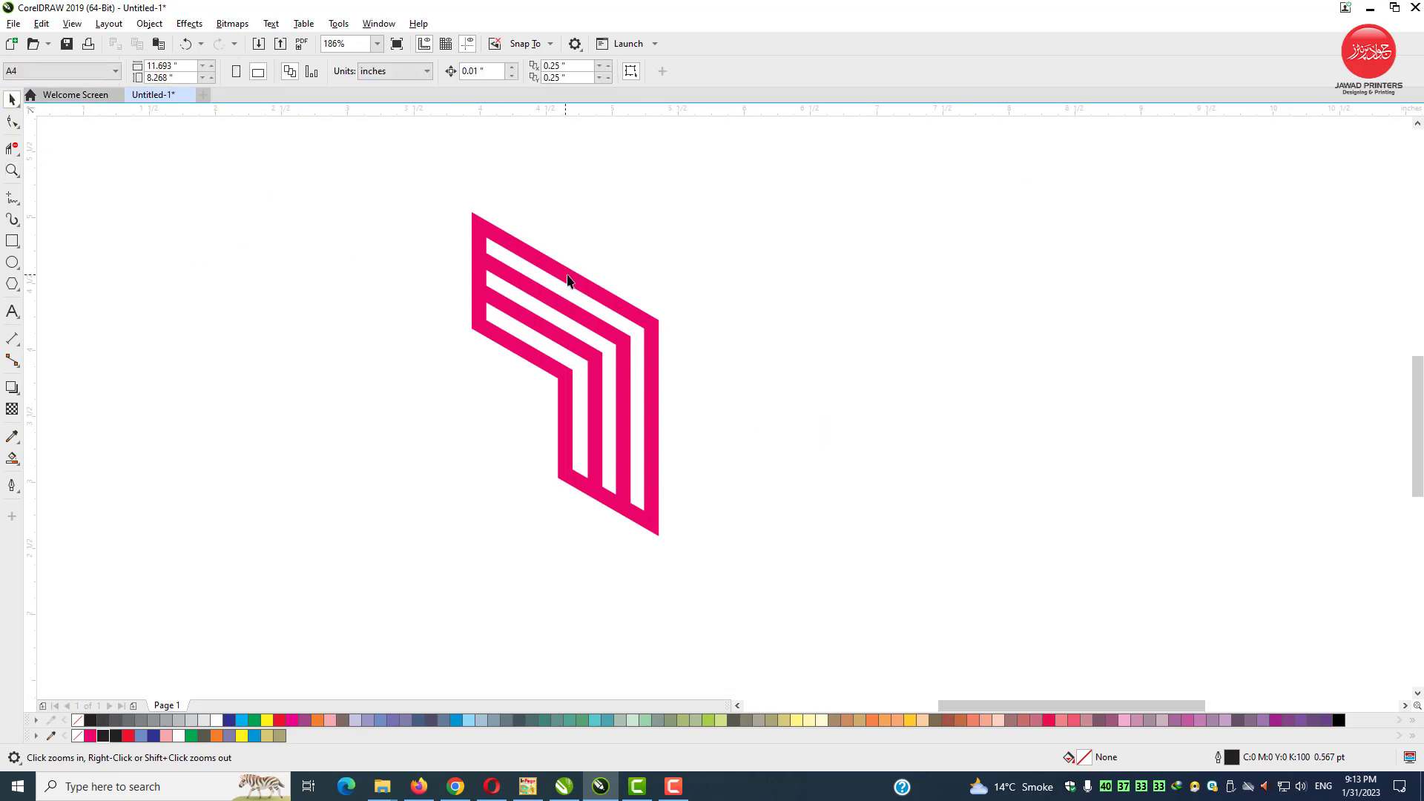
Copy the pink piece, mirror one copy horizontally against its vertical outer edge and fill it with black.
click(542, 266)
right_click(542, 265)
click(586, 324)
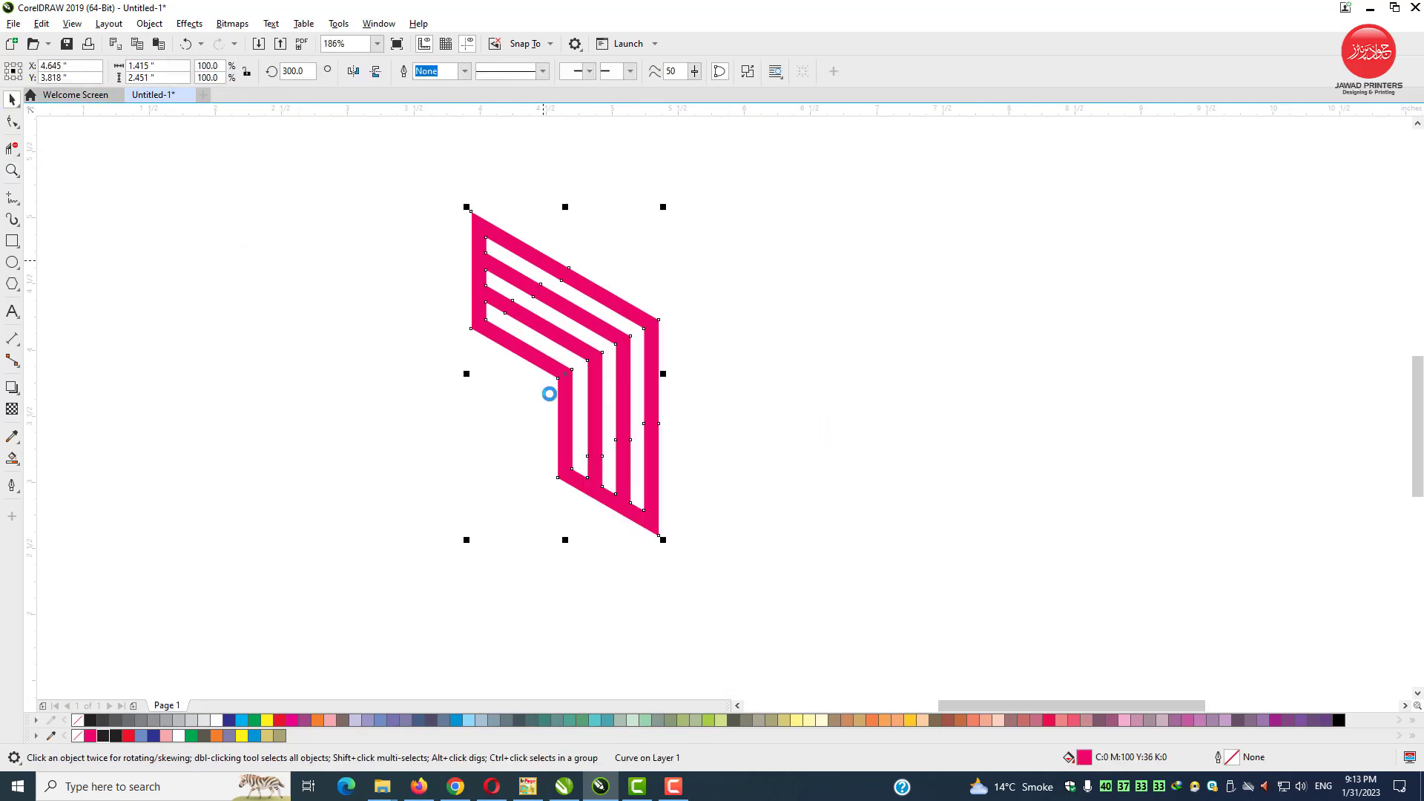
drag(467, 374, 850, 374)
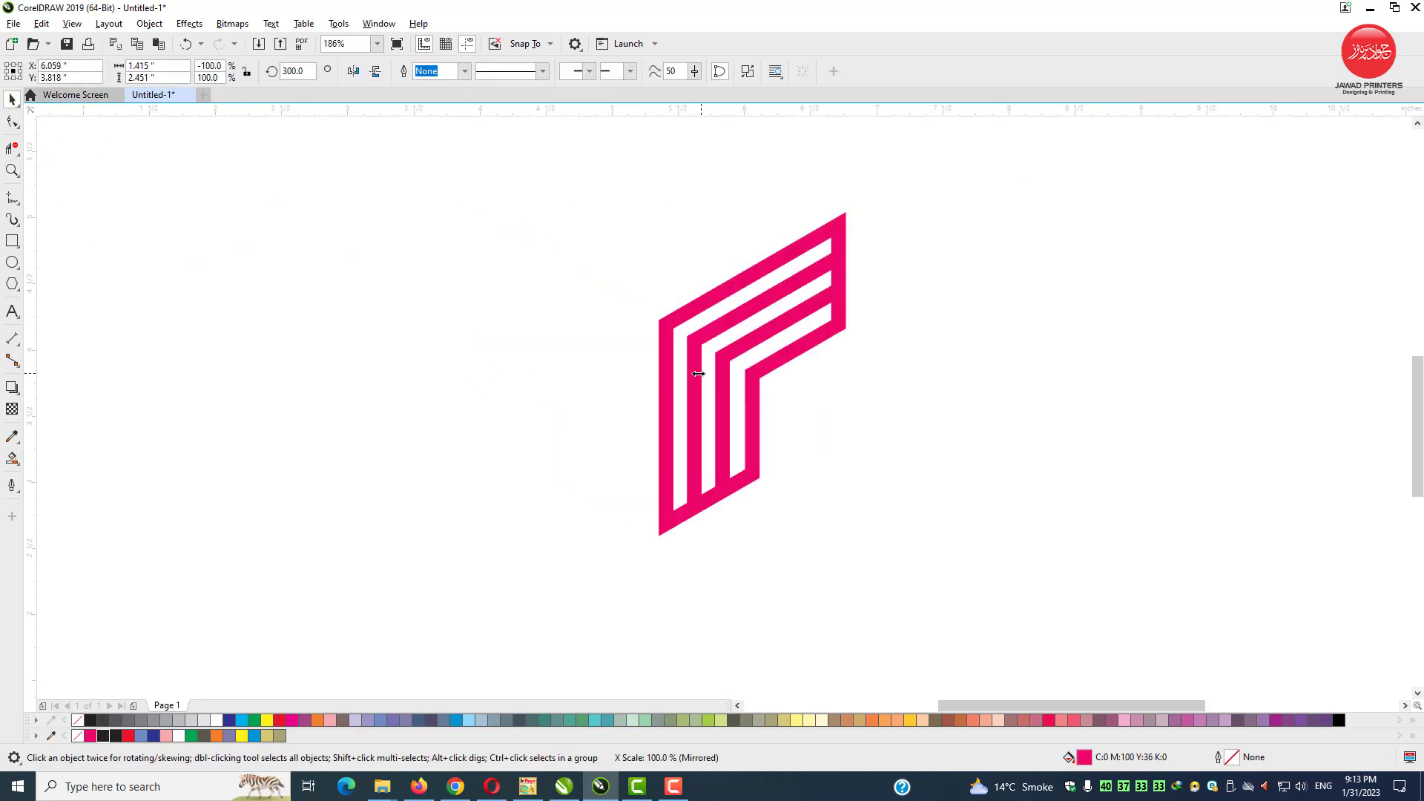
key(ctrl+z)
right_click(796, 329)
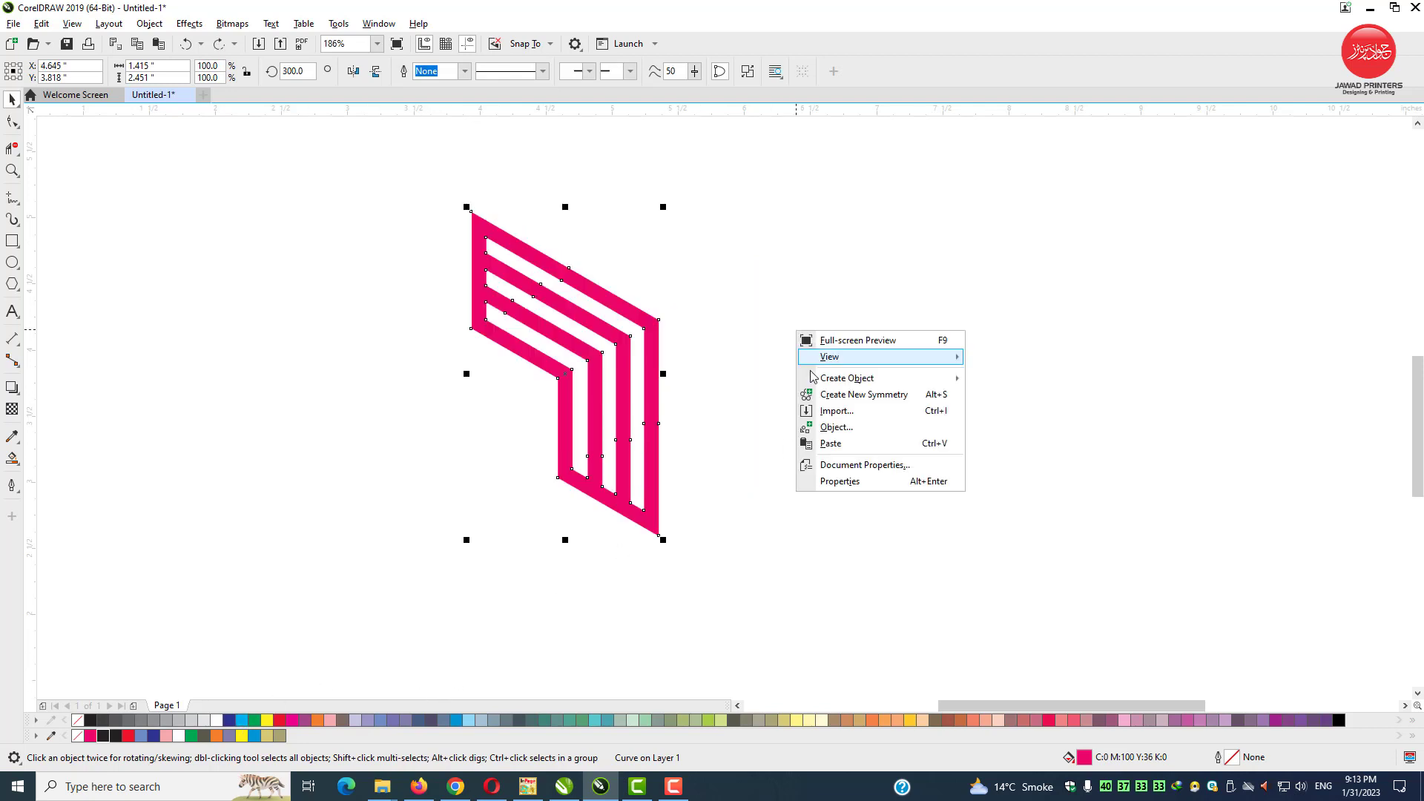
click(819, 442)
drag(466, 374, 850, 374)
click(107, 738)
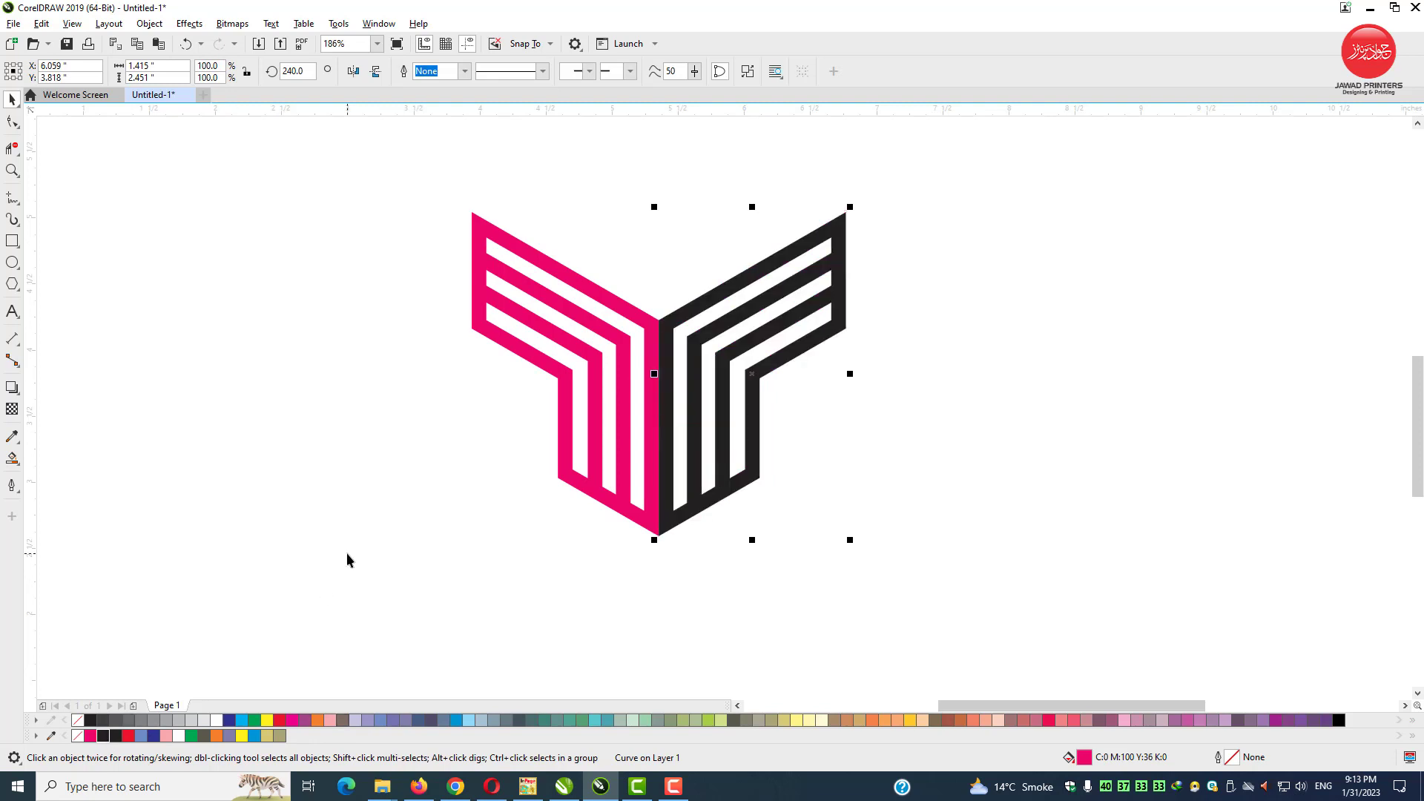
Shift the black piece sideways until its vertical edge bar overlaps the pink piece's edge bar.
click(706, 329)
click(675, 326)
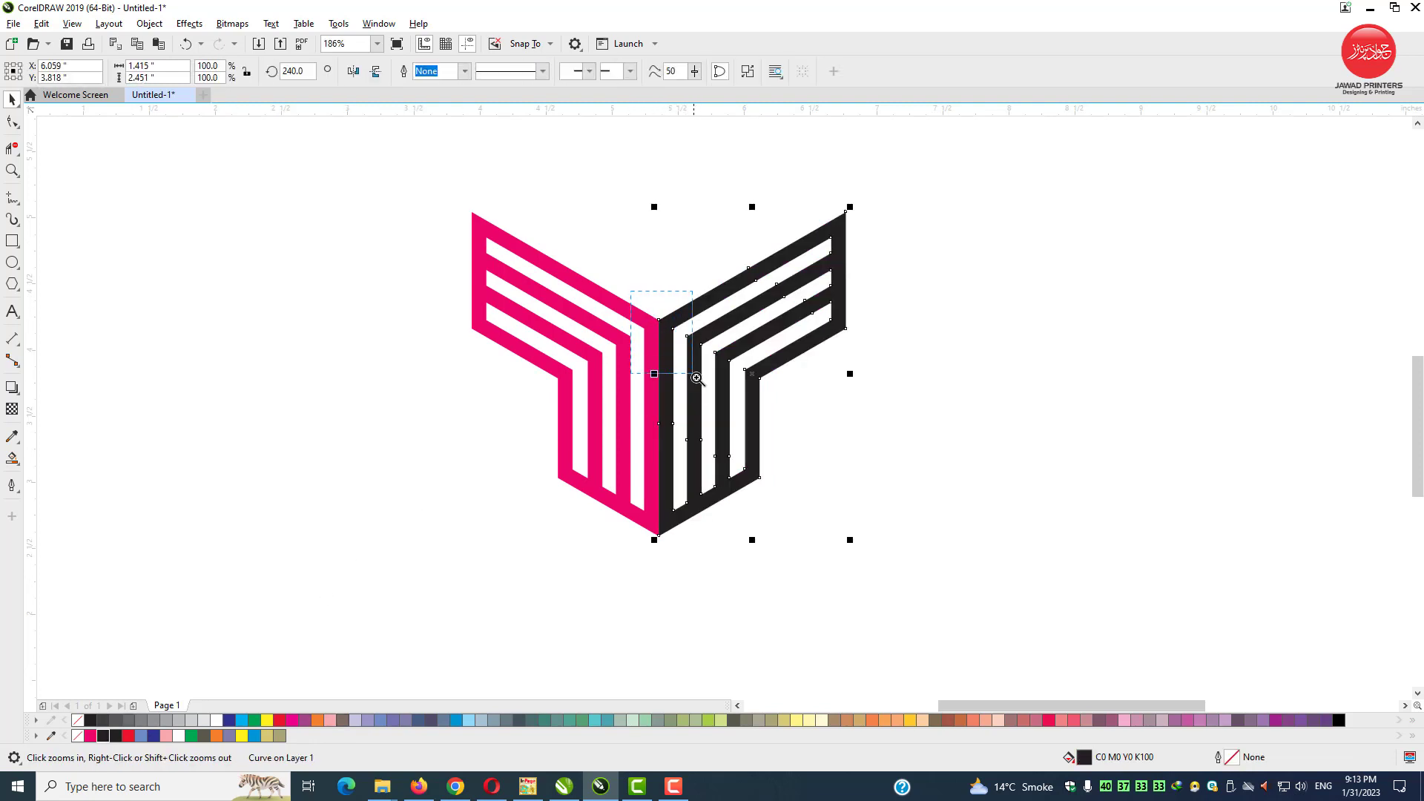
scroll(668, 356, up, 5)
drag(685, 358, 638, 360)
key(F2)
drag(581, 317, 613, 366)
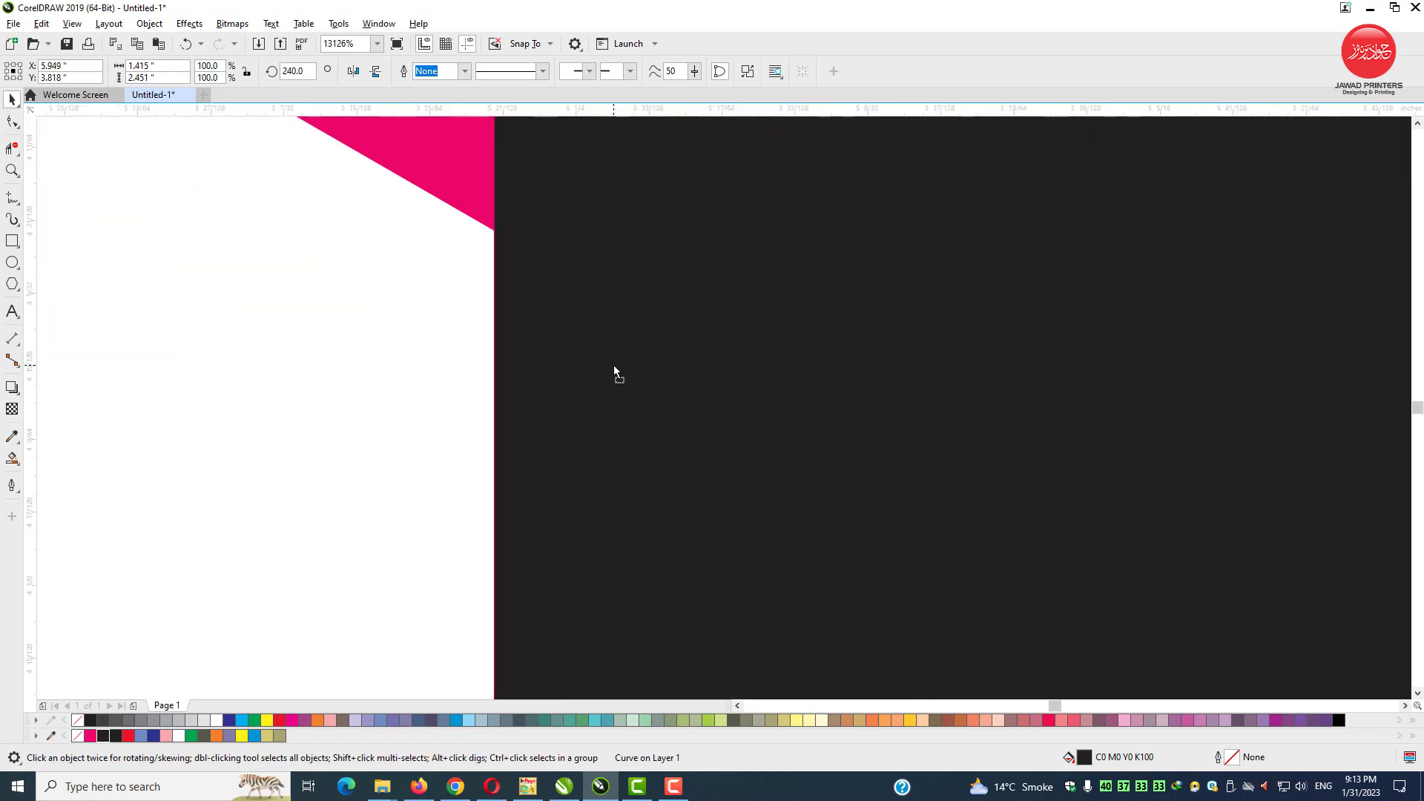
scroll(613, 365, down, 6)
scroll(608, 354, down, 2)
key(F2)
drag(495, 206, 598, 302)
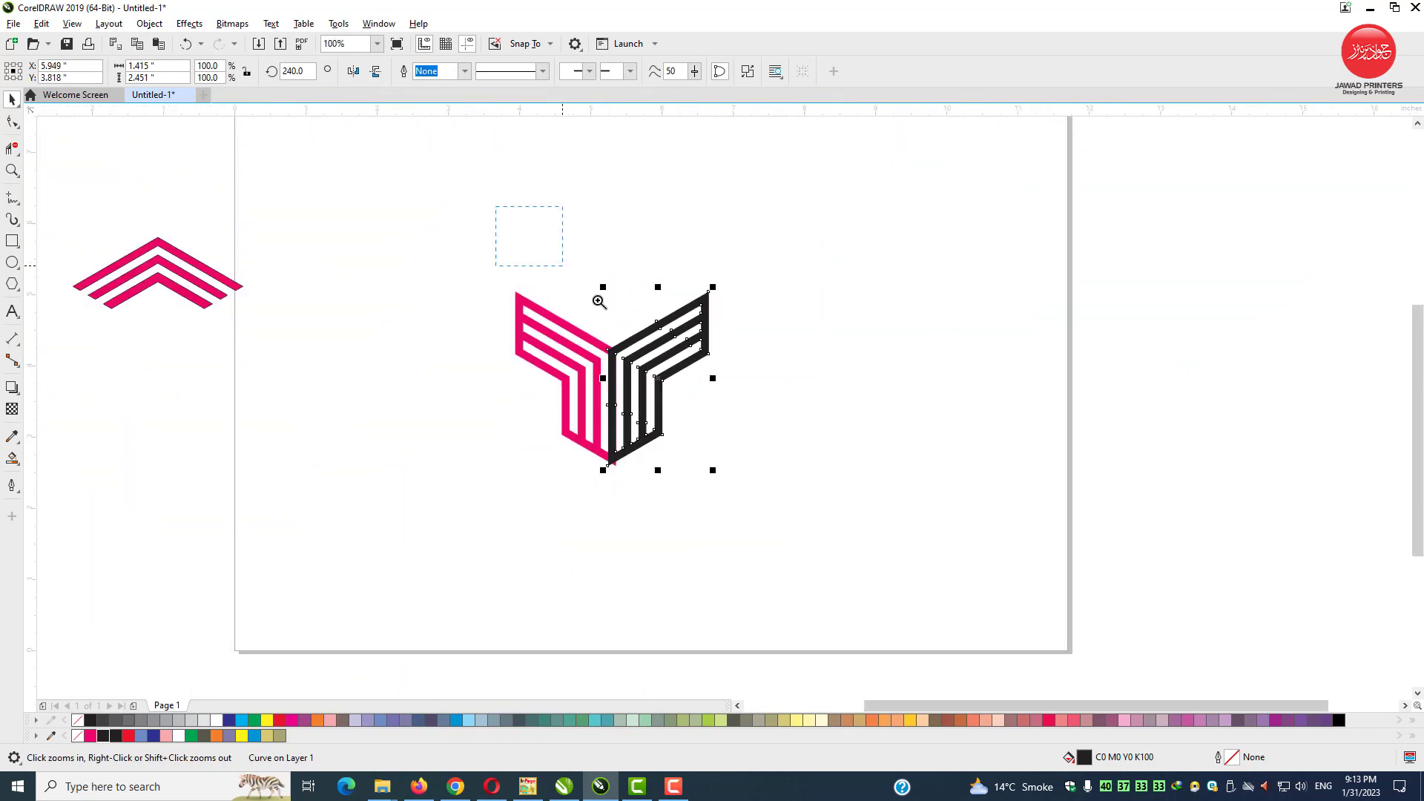
drag(787, 521, 787, 522)
click(748, 456)
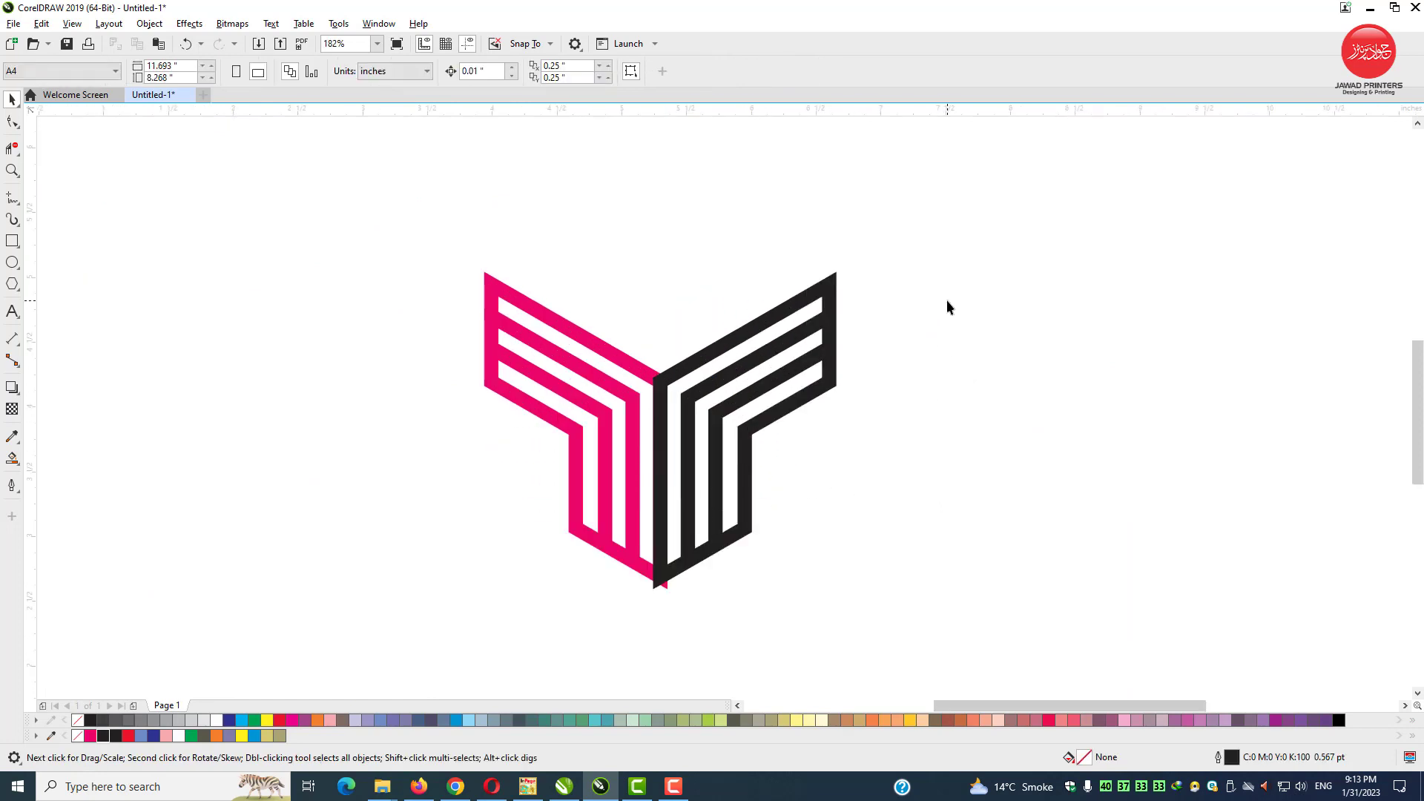
Paste another copy of the pink piece, move it clear of the other two and fill it with green.
right_click(947, 299)
click(950, 413)
drag(598, 428, 378, 350)
click(254, 720)
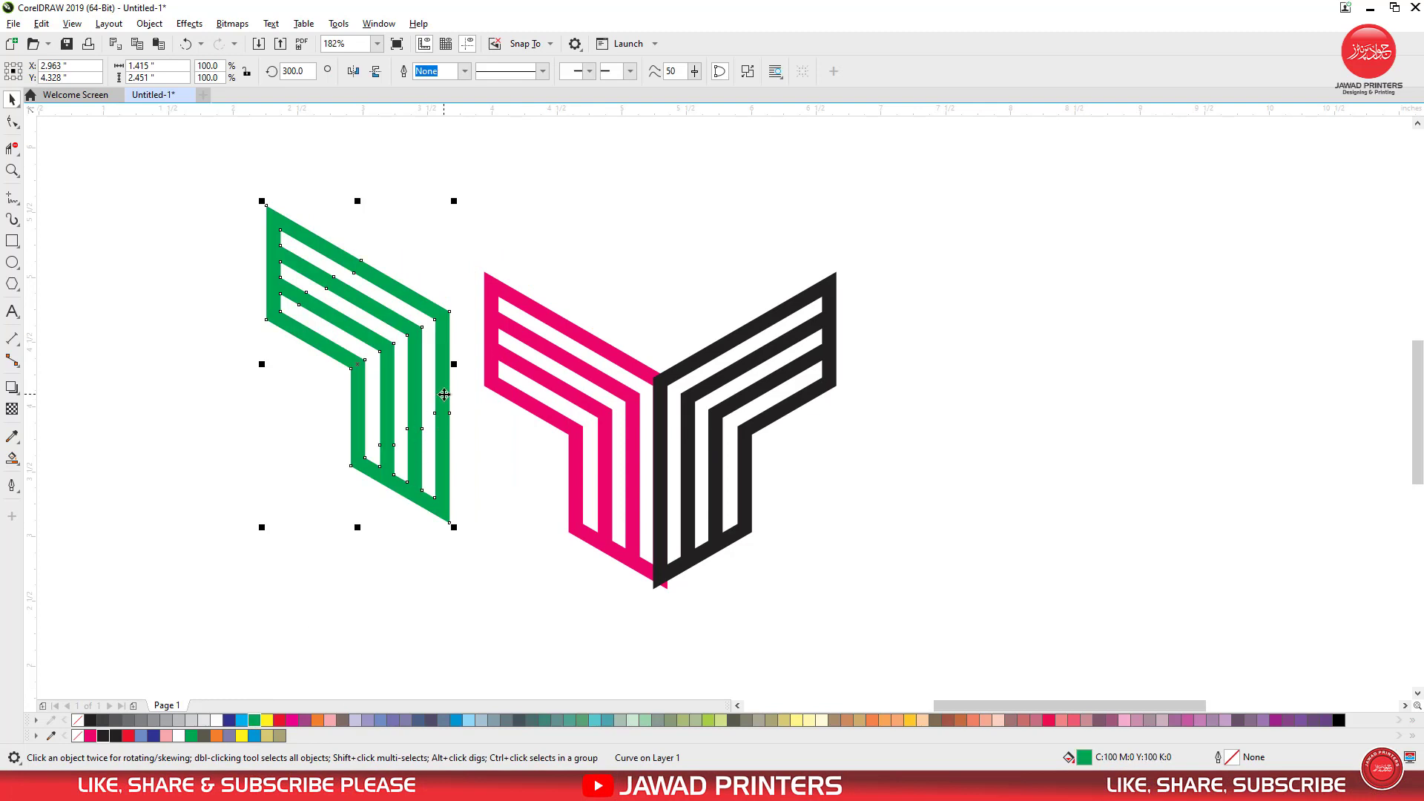
Rotate the green piece to 180 degrees and place it across the top of the pink and black pieces.
click(443, 395)
drag(460, 200, 692, 401)
key(F2)
drag(759, 274, 730, 513)
scroll(763, 483, down, 2)
Group the black and pink pieces and select the group together with the green piece.
click(756, 534)
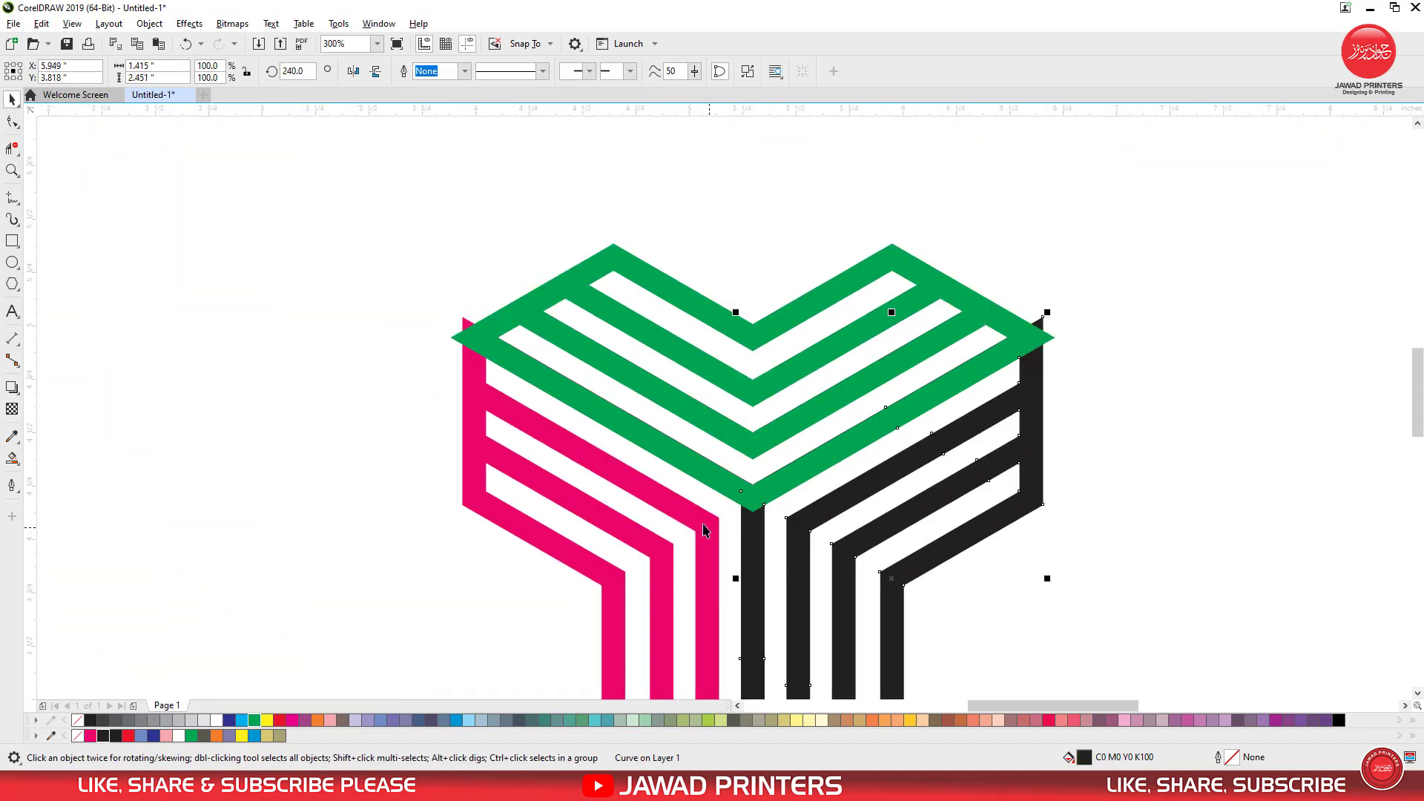
shift+click(703, 525)
key(ctrl+g)
click(681, 396)
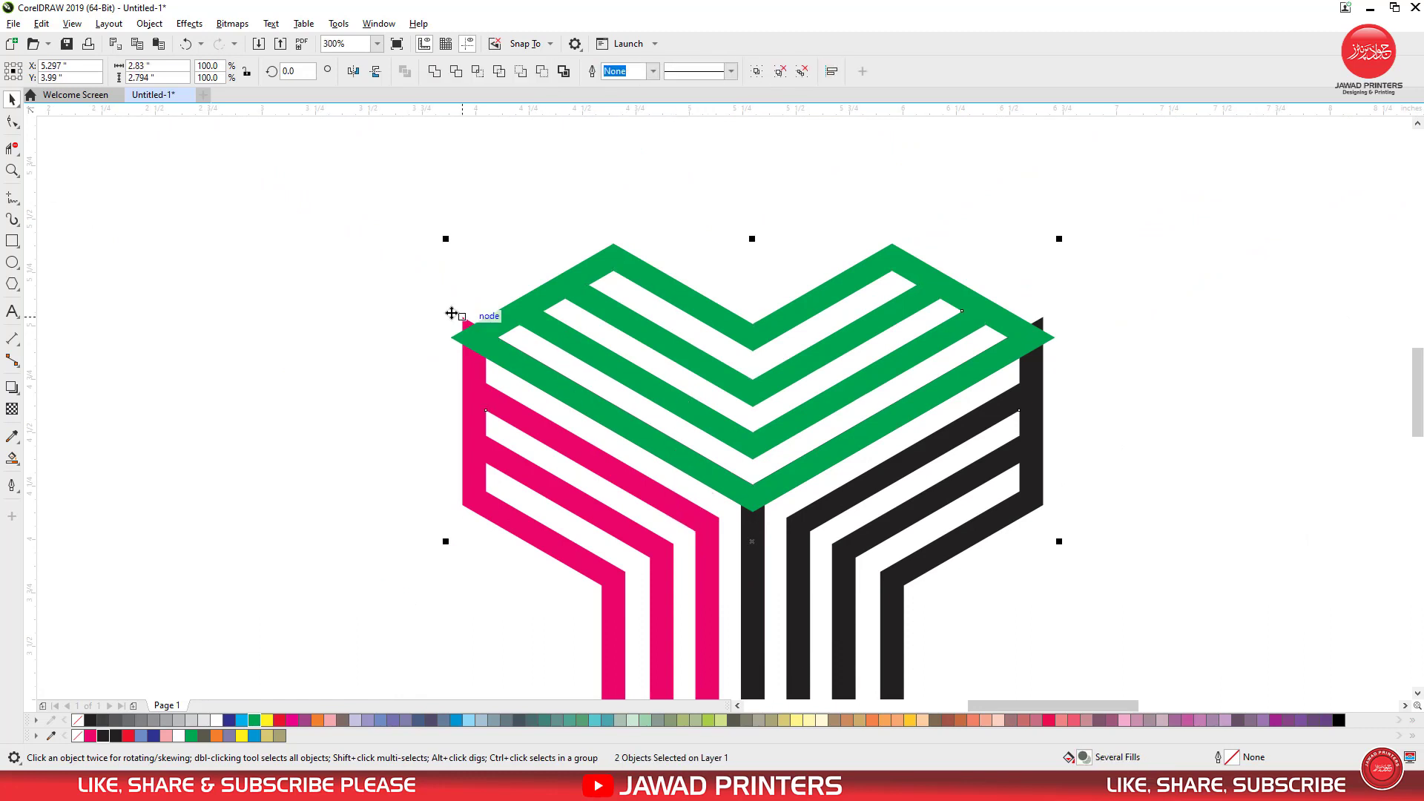
scroll(522, 364, down, 2)
drag(467, 260, 772, 604)
Ungroup the black and pink pieces.
key(shift+F2)
click(396, 129)
drag(396, 129, 927, 613)
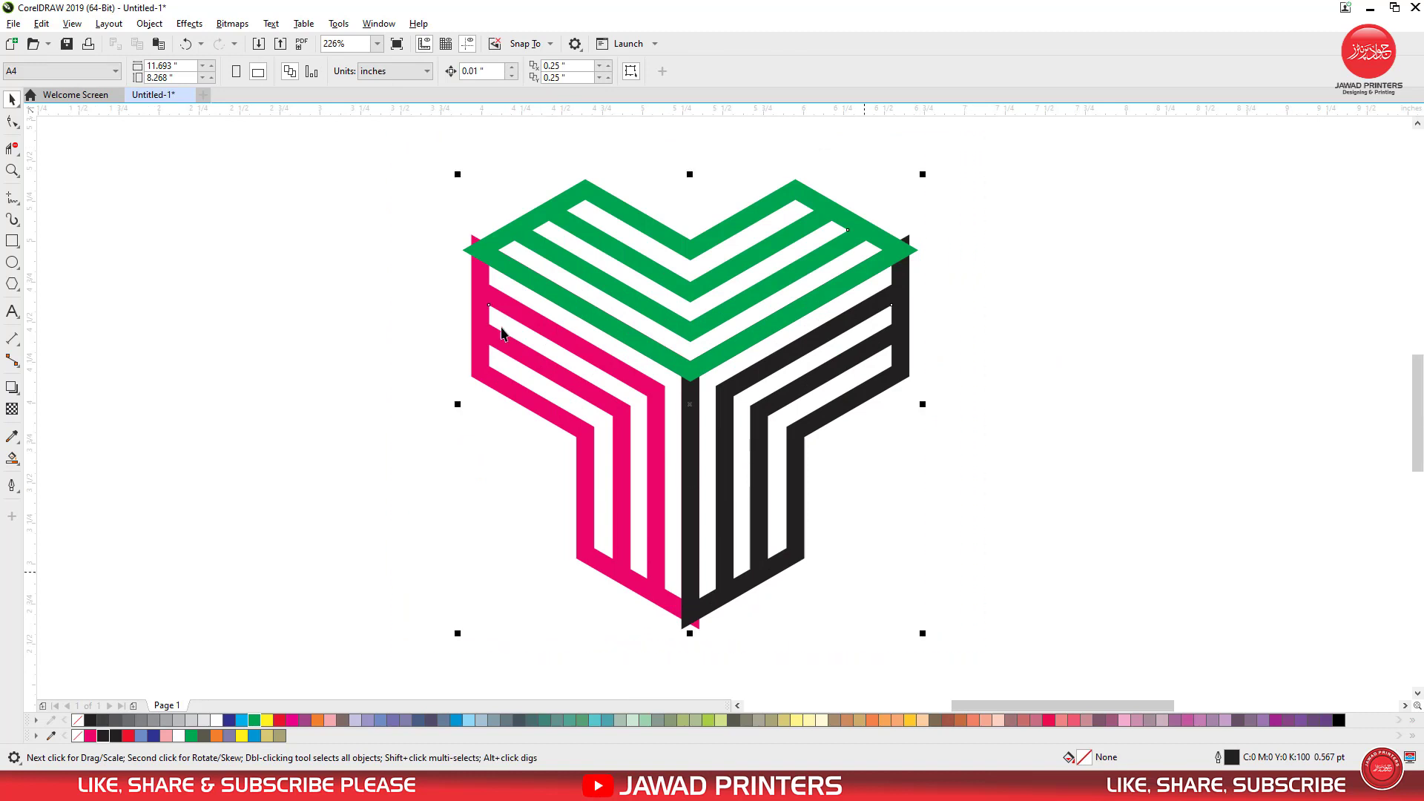
click(800, 71)
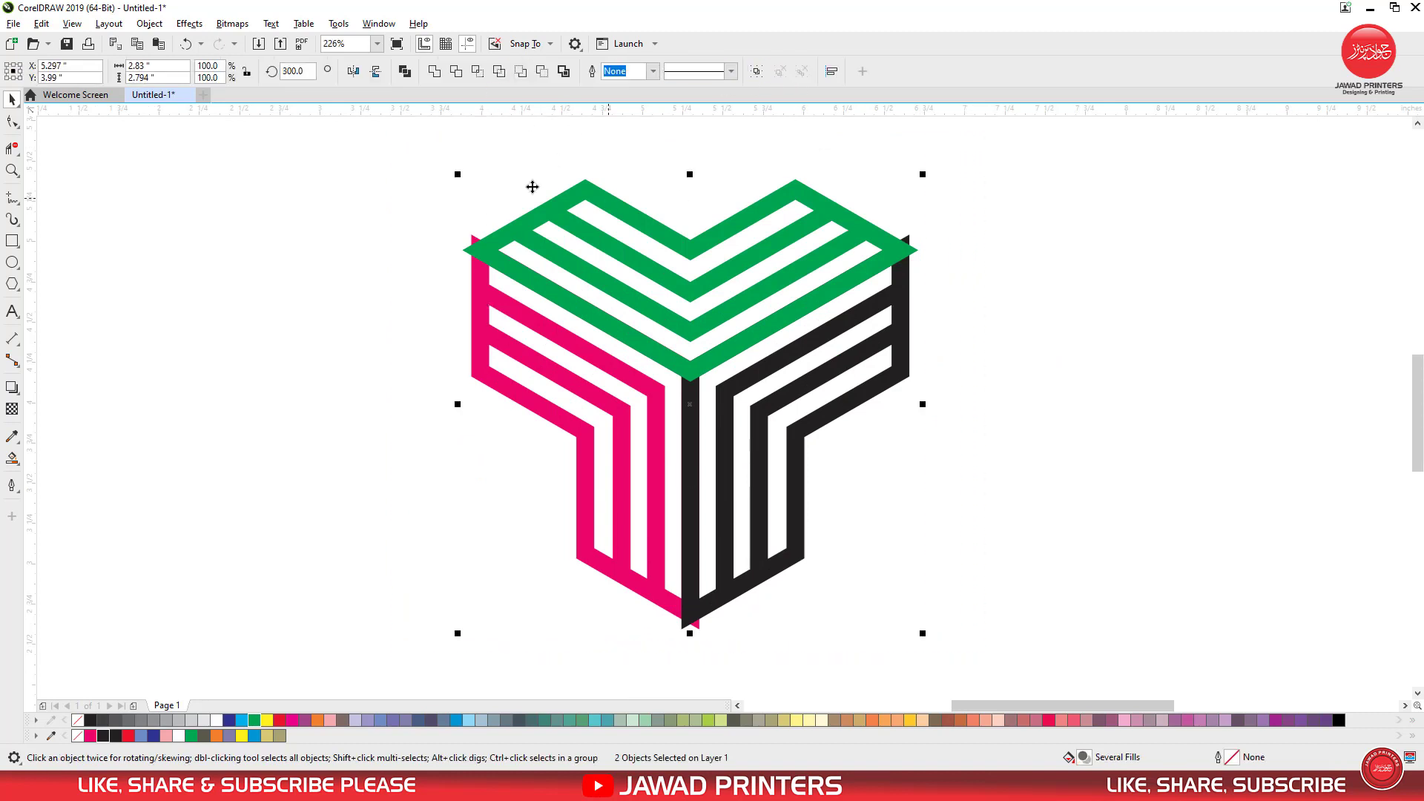
click(379, 176)
Break the green, black and pink pieces apart into separate curves.
drag(505, 241, 547, 199)
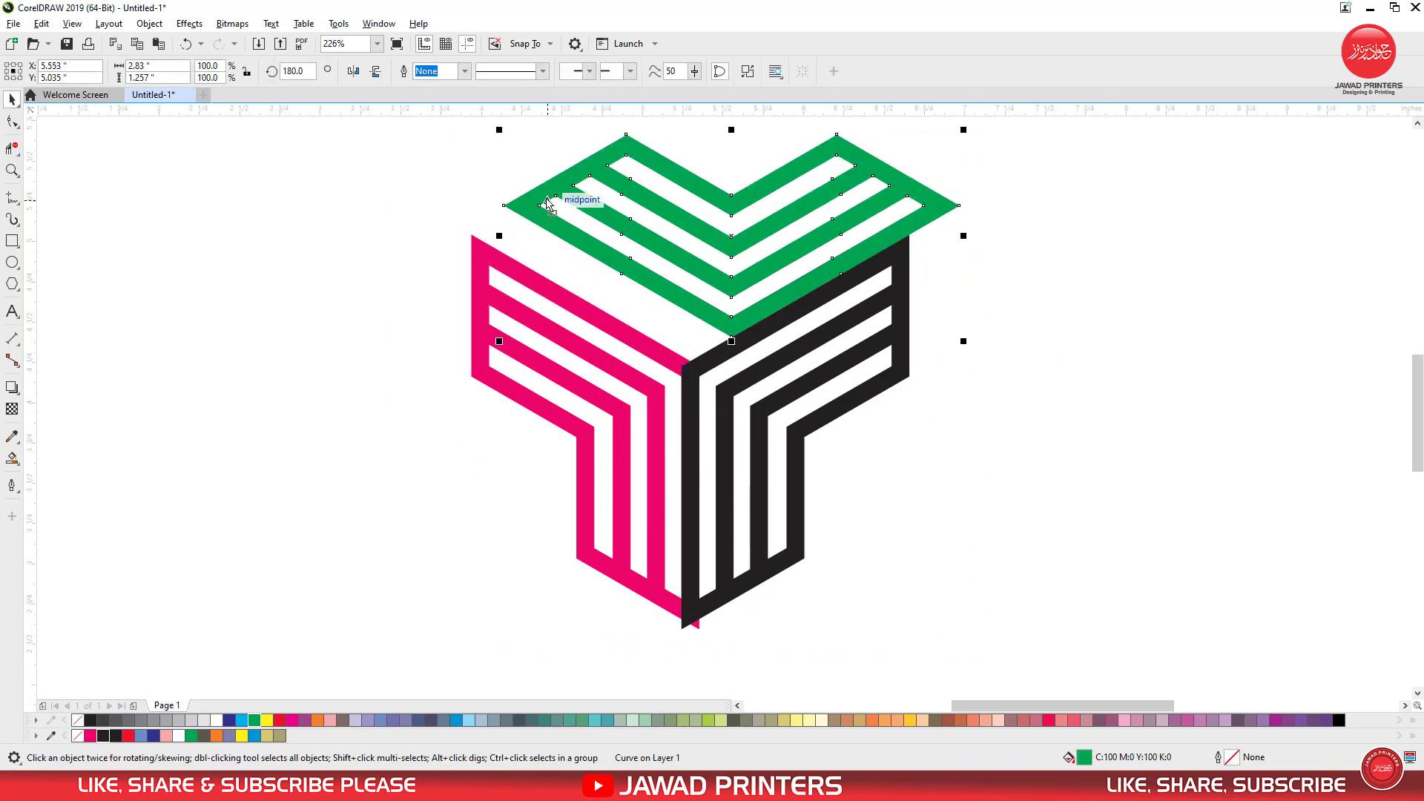
key(ctrl+z)
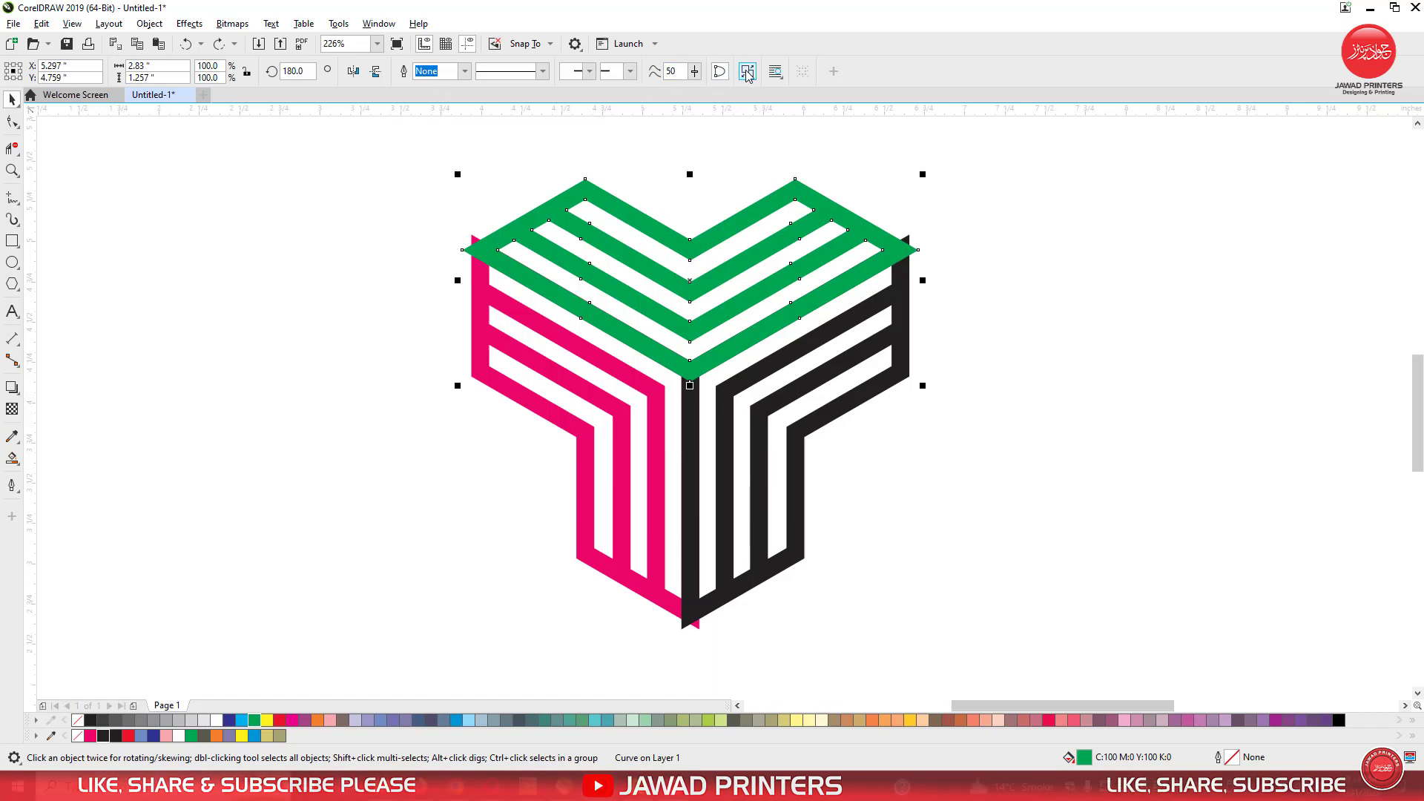
key(ctrl+k)
click(900, 331)
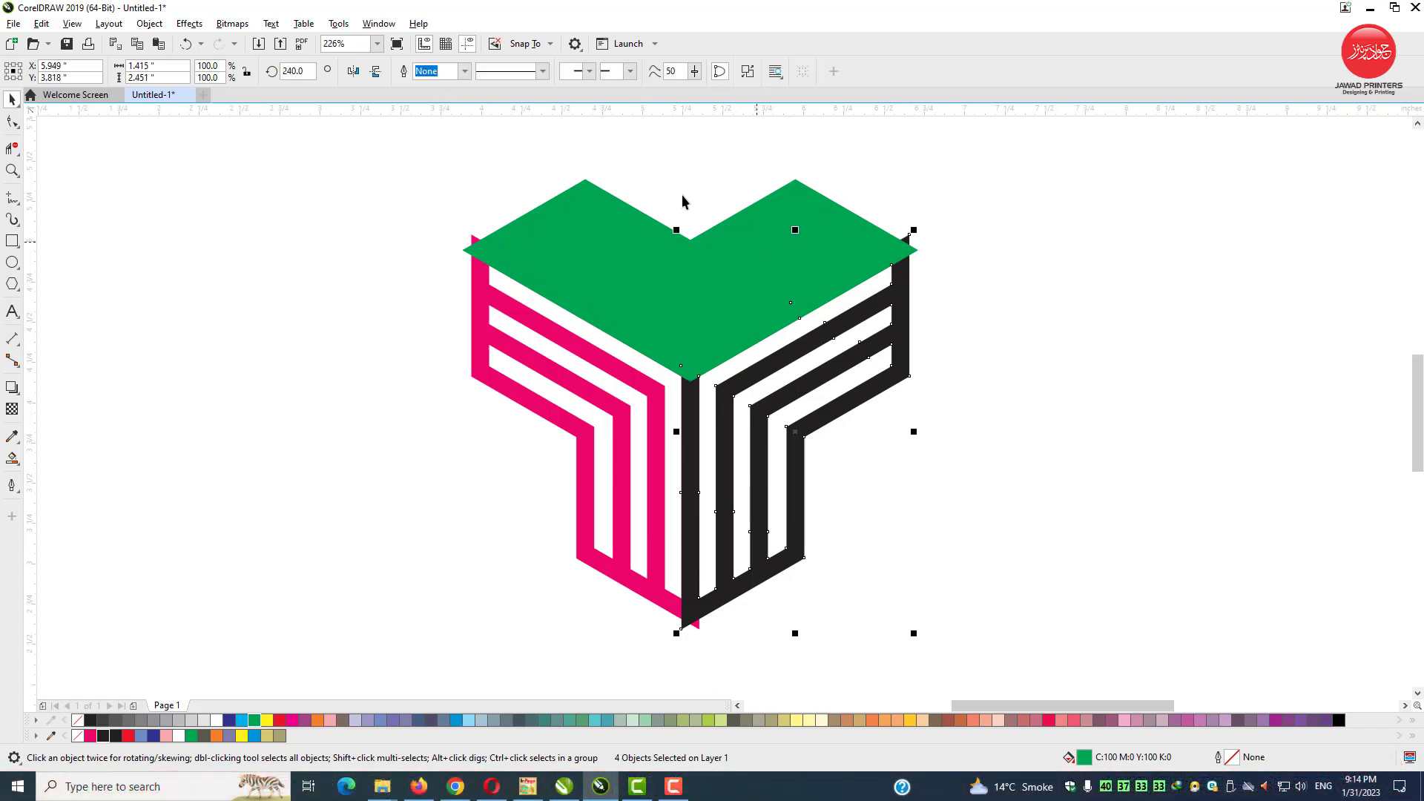
click(746, 72)
click(491, 370)
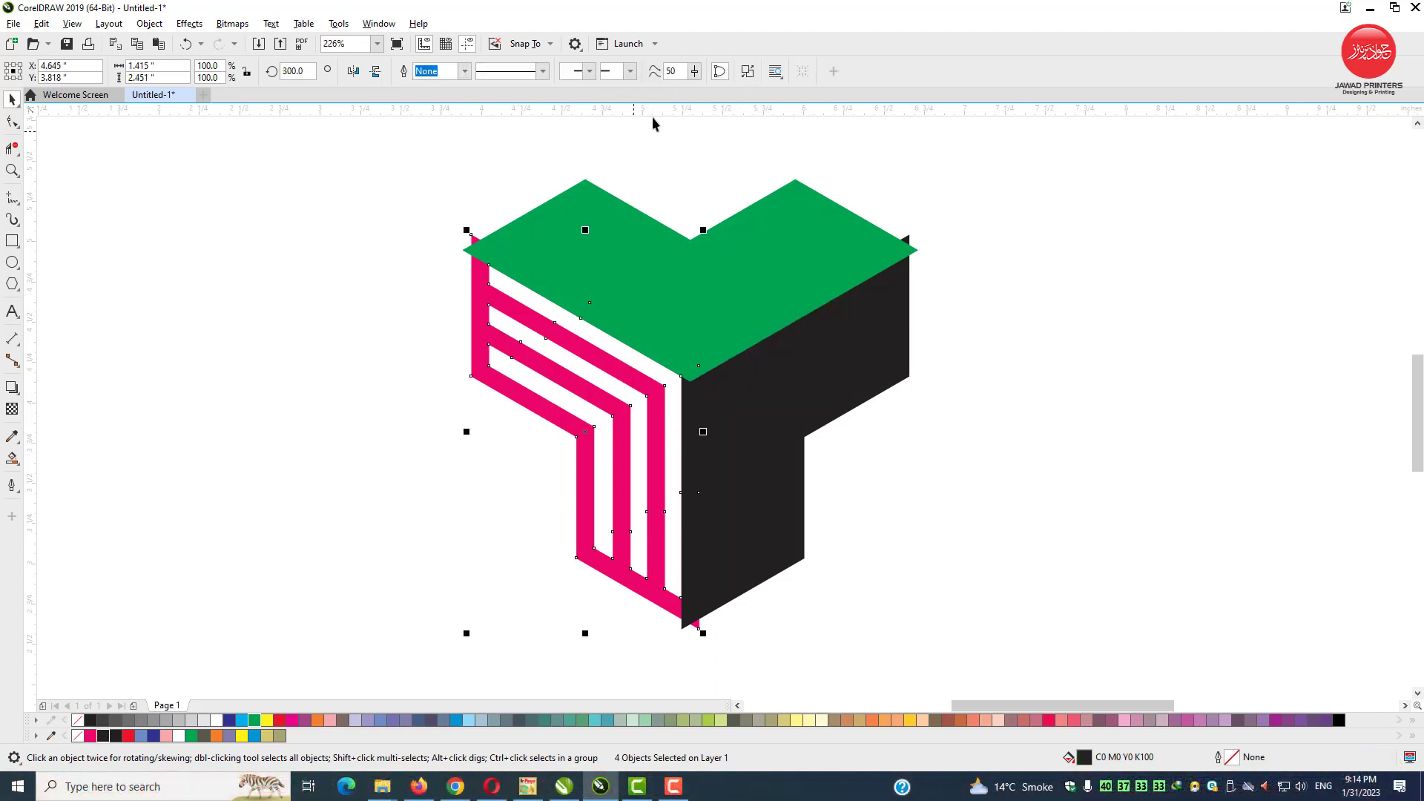
click(749, 72)
Weld the three large outer shapes into one and fill it with pale blue-grey C:20 M:0 Y:0 K:20.
click(950, 217)
click(909, 242)
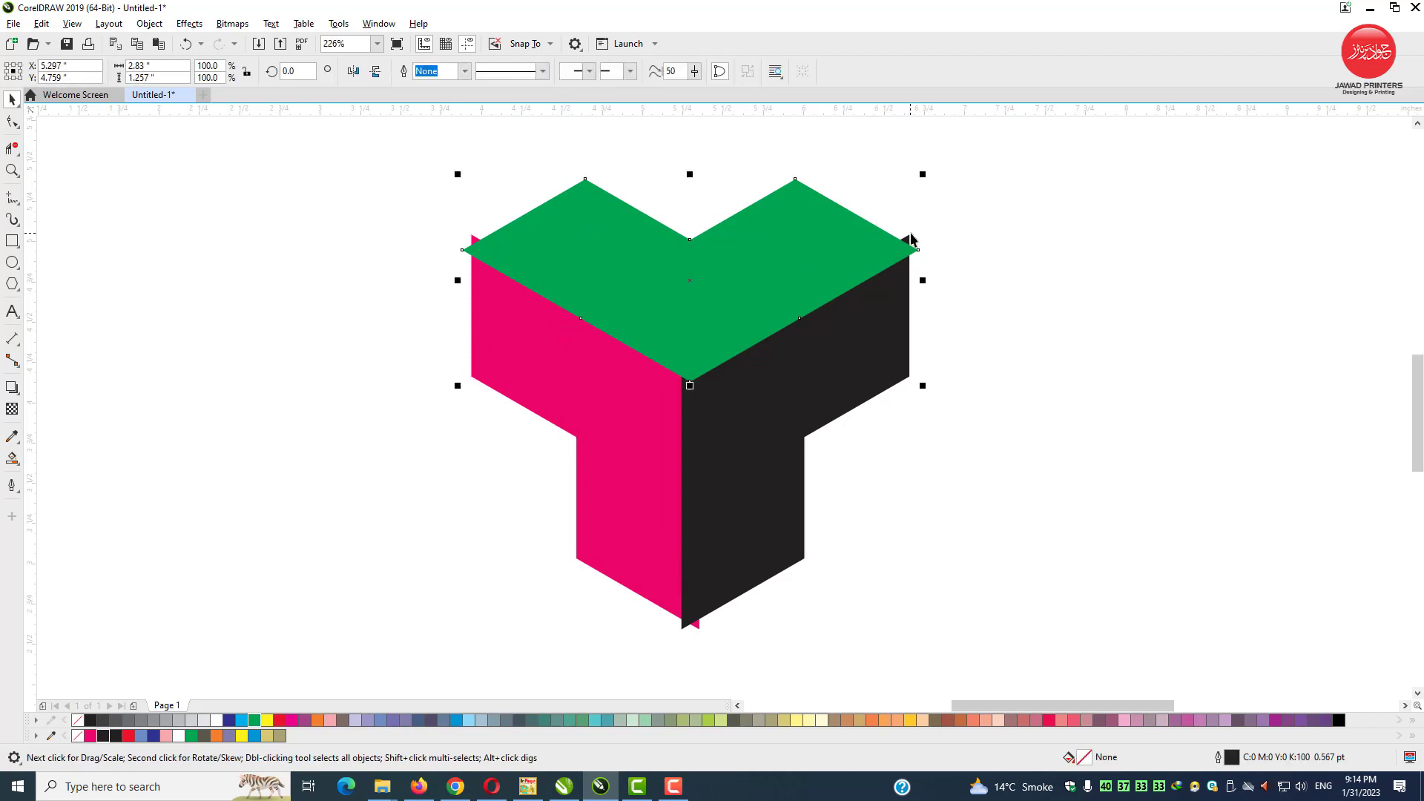
shift+click(539, 327)
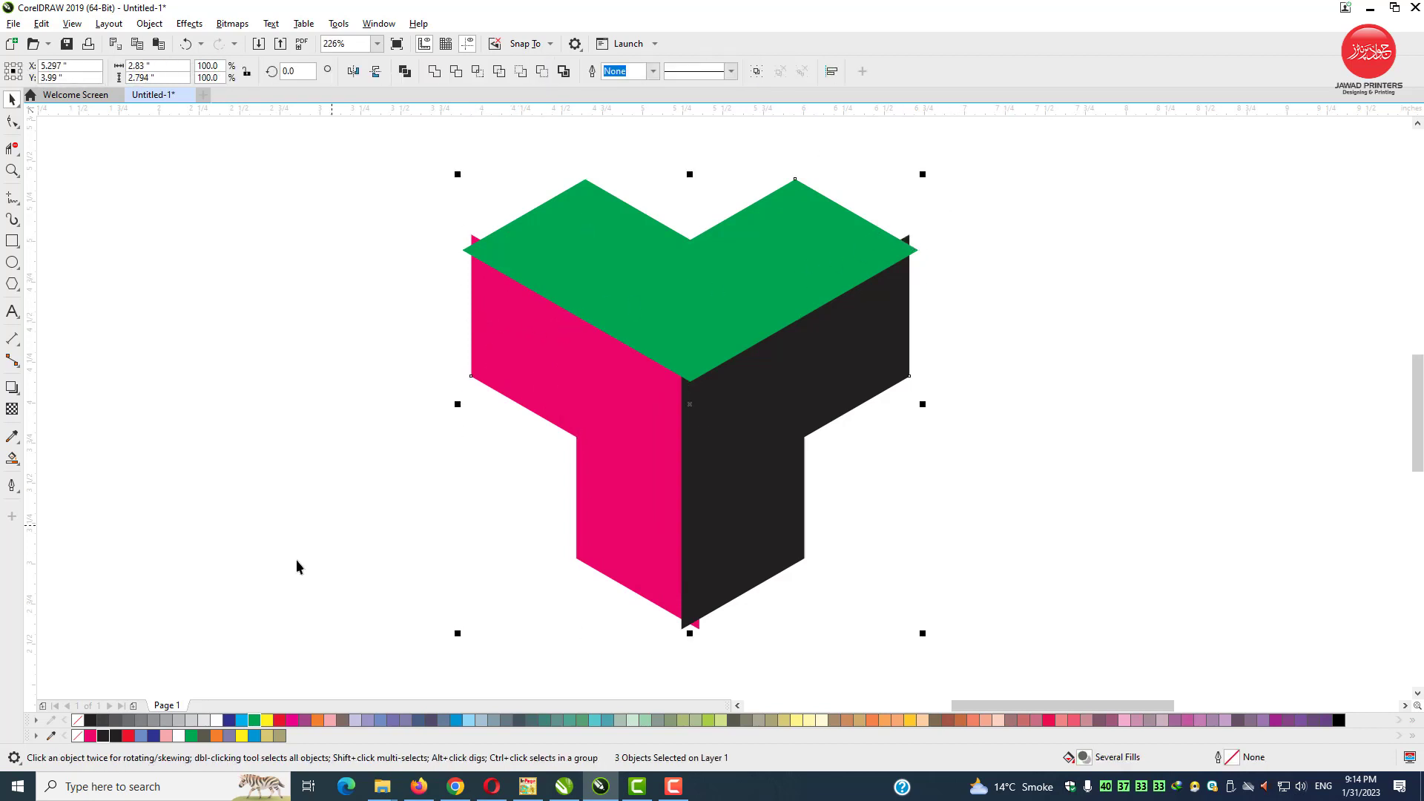
click(434, 71)
drag(468, 273, 409, 271)
key(ctrl+z)
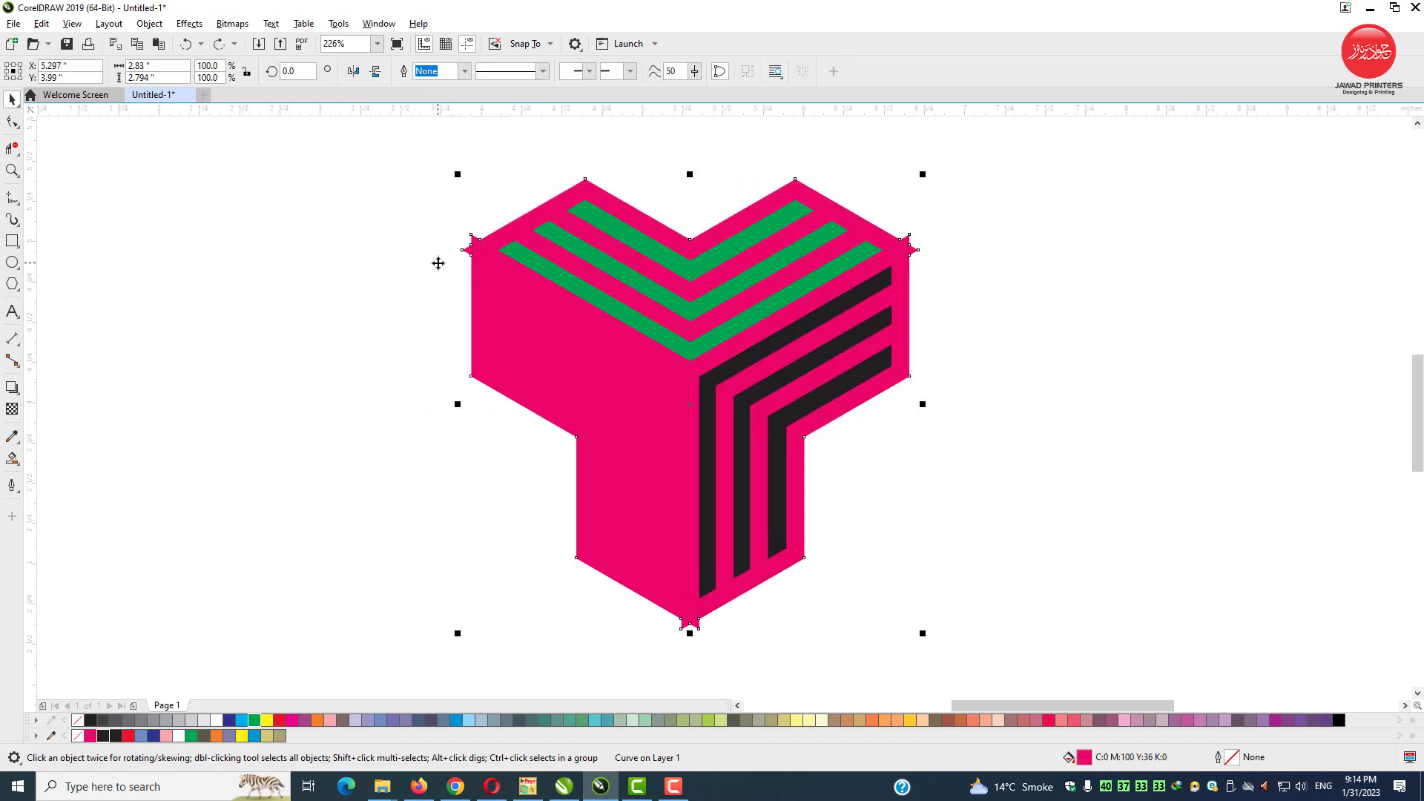
click(482, 720)
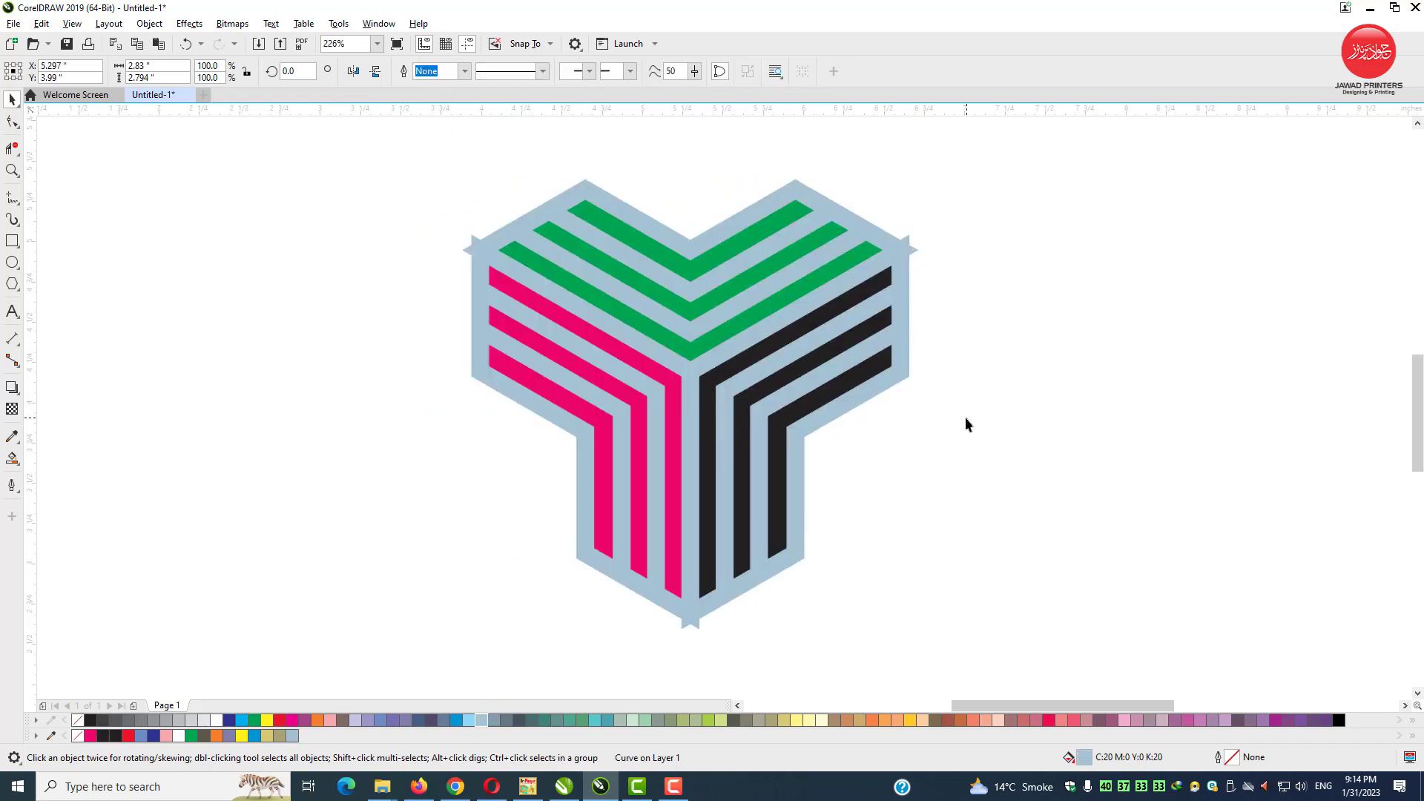
click(964, 417)
Delete the protruding spike nodes at the welded shape's upper-left corner with the Shape tool.
key(F2)
drag(443, 207, 554, 325)
click(645, 308)
key(F10)
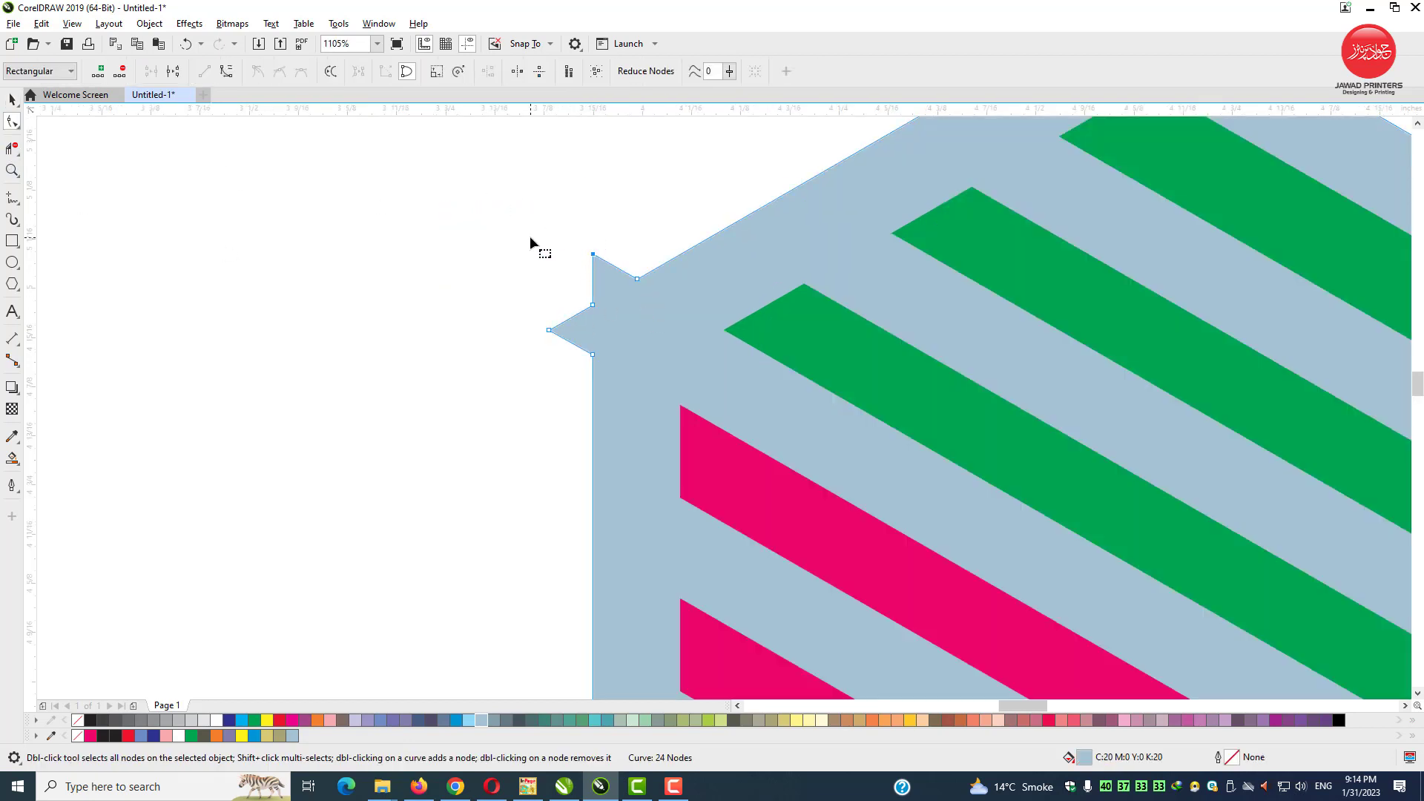
click(120, 72)
drag(524, 288, 575, 356)
click(120, 72)
Delete the protruding spike nodes at the welded base shape's upper-right corner.
scroll(378, 286, down, 3)
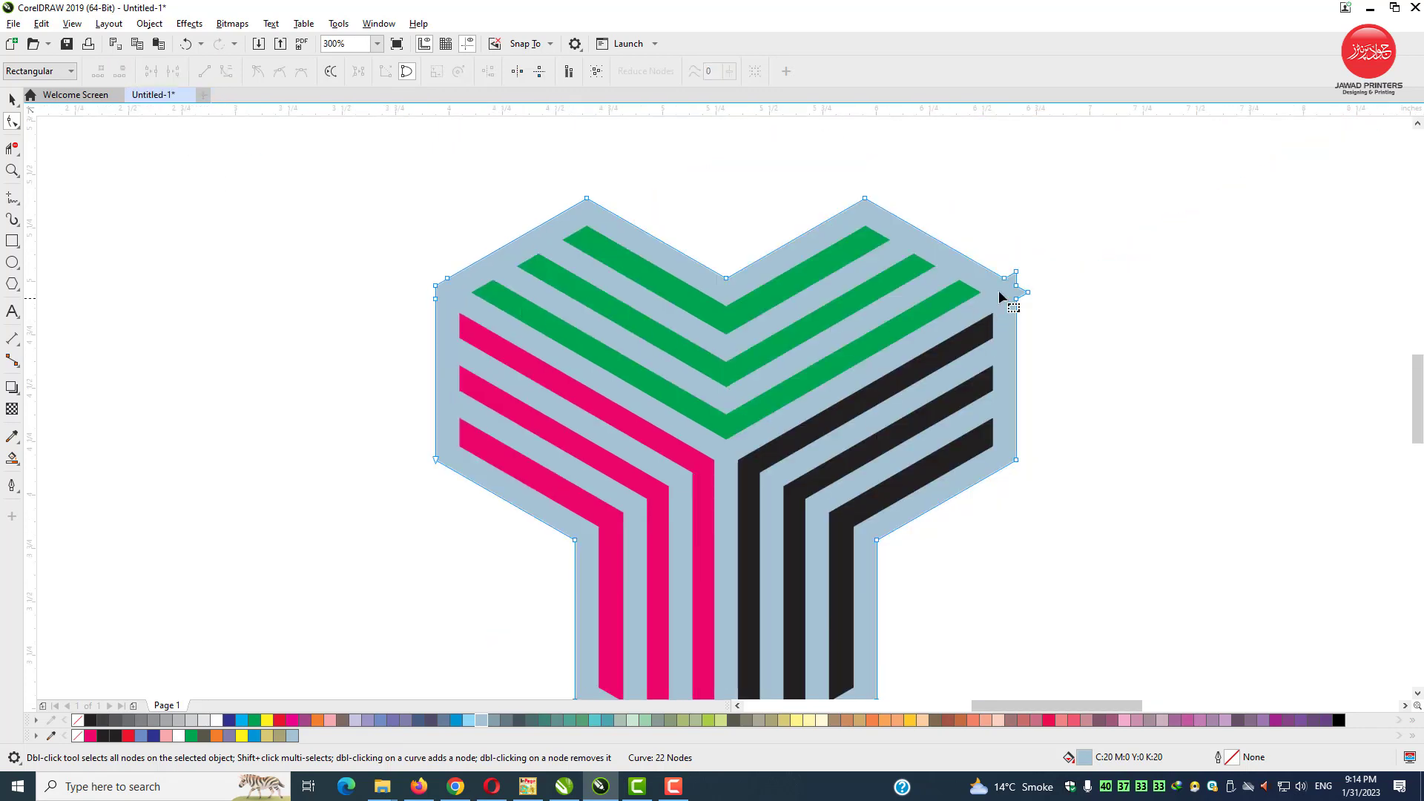
scroll(998, 291, up, 4)
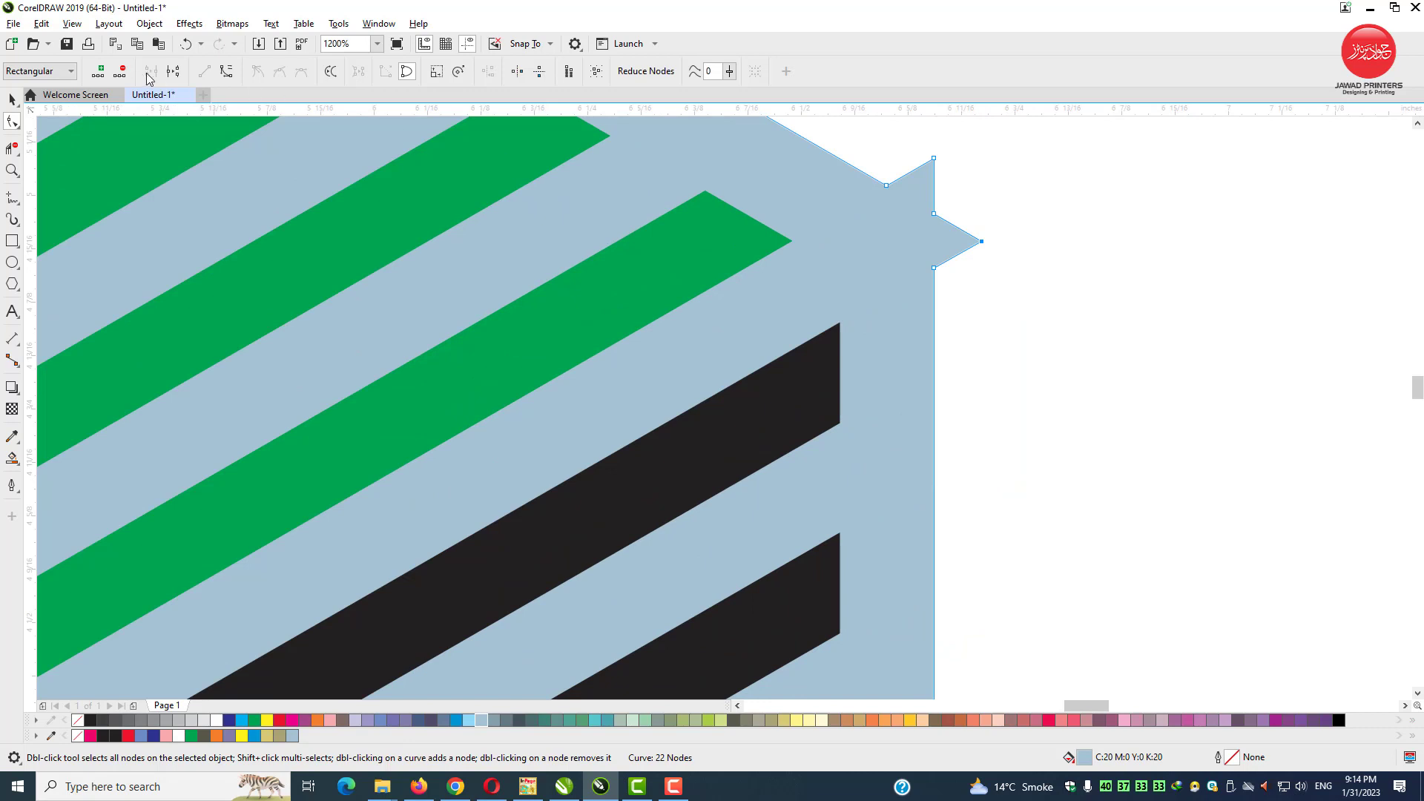
drag(945, 176, 946, 178)
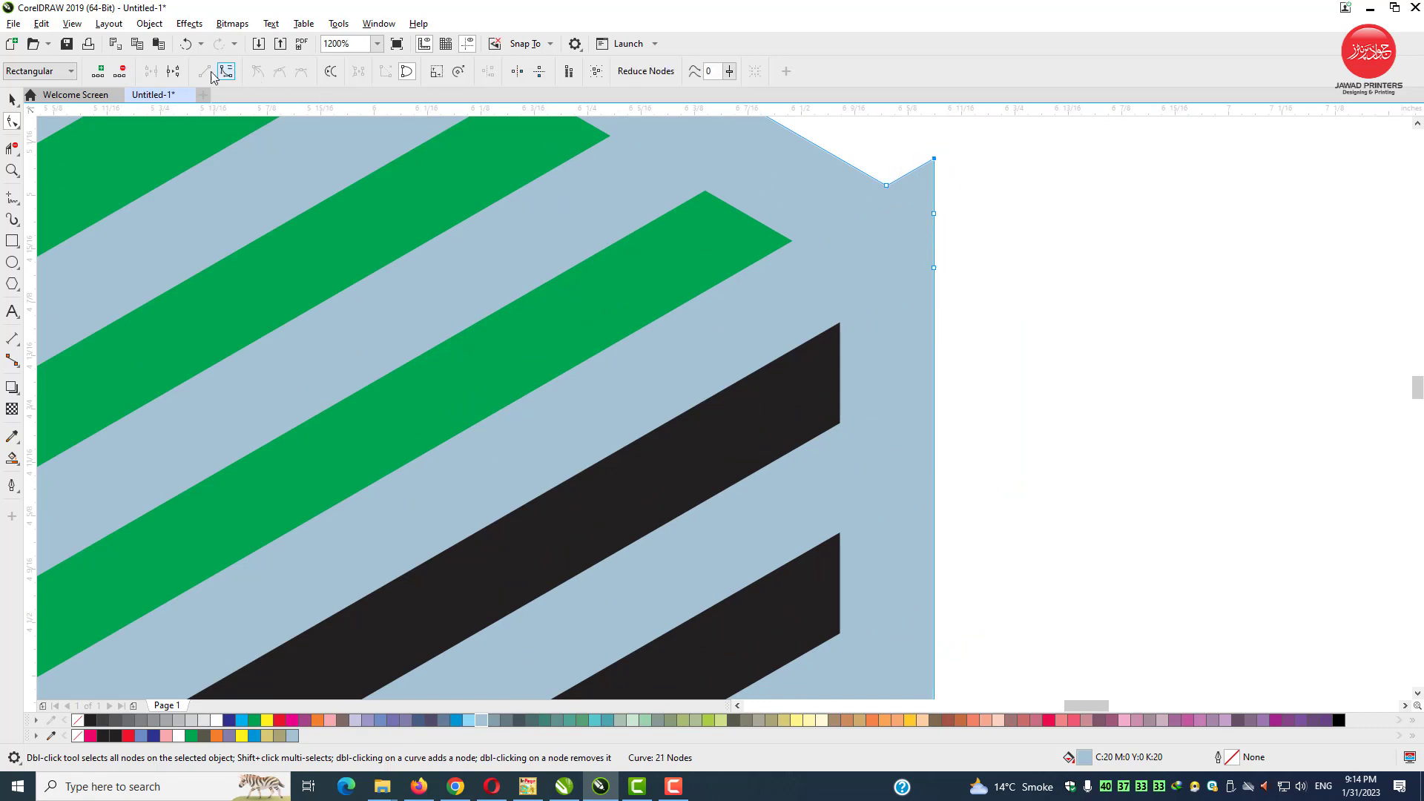
click(120, 72)
scroll(635, 333, down, 3)
scroll(519, 566, down, 2)
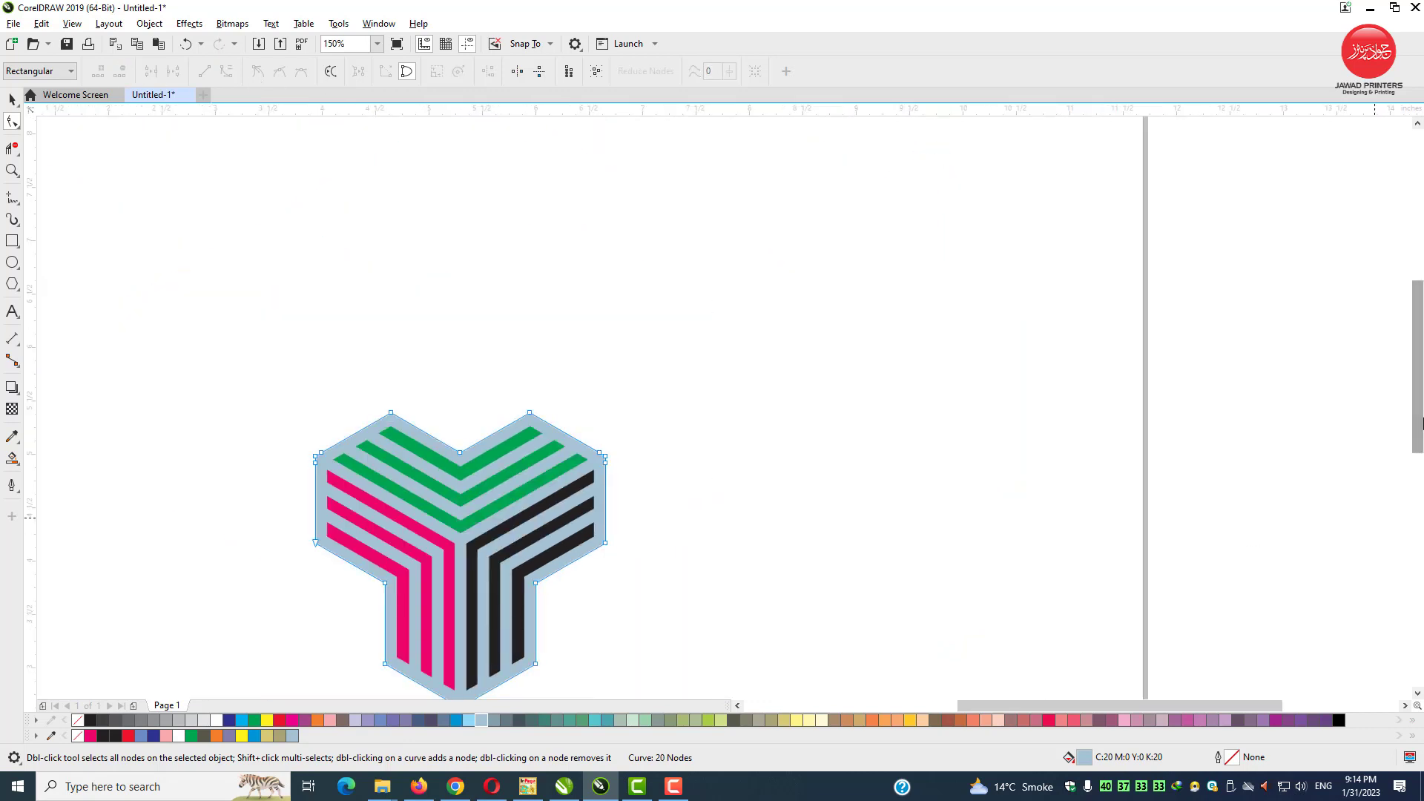
Delete the notched spike nodes at the base shape's lower tip so it ends in a single clean point.
drag(1423, 423, 1422, 457)
scroll(451, 638, up, 3)
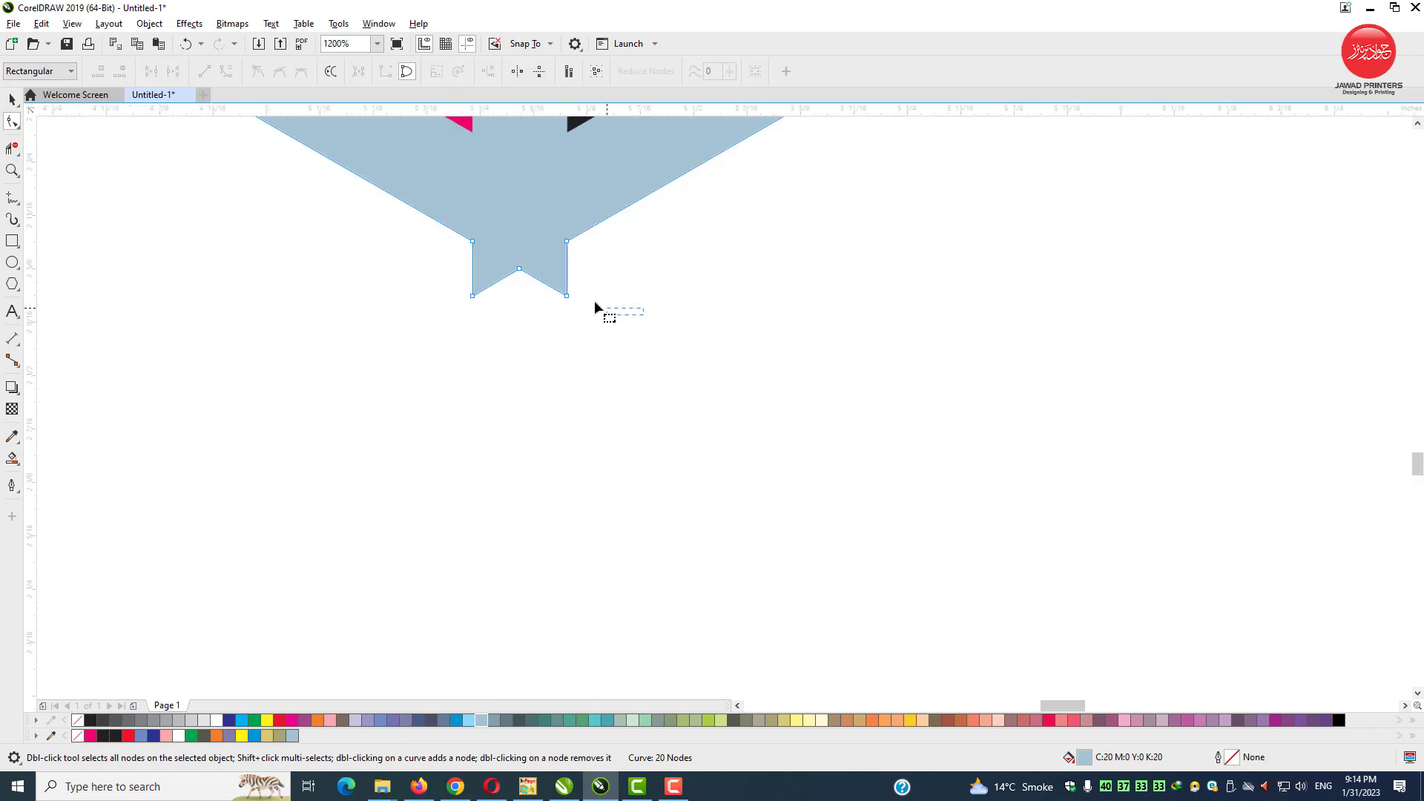
drag(495, 277, 492, 282)
key(Delete)
key(space)
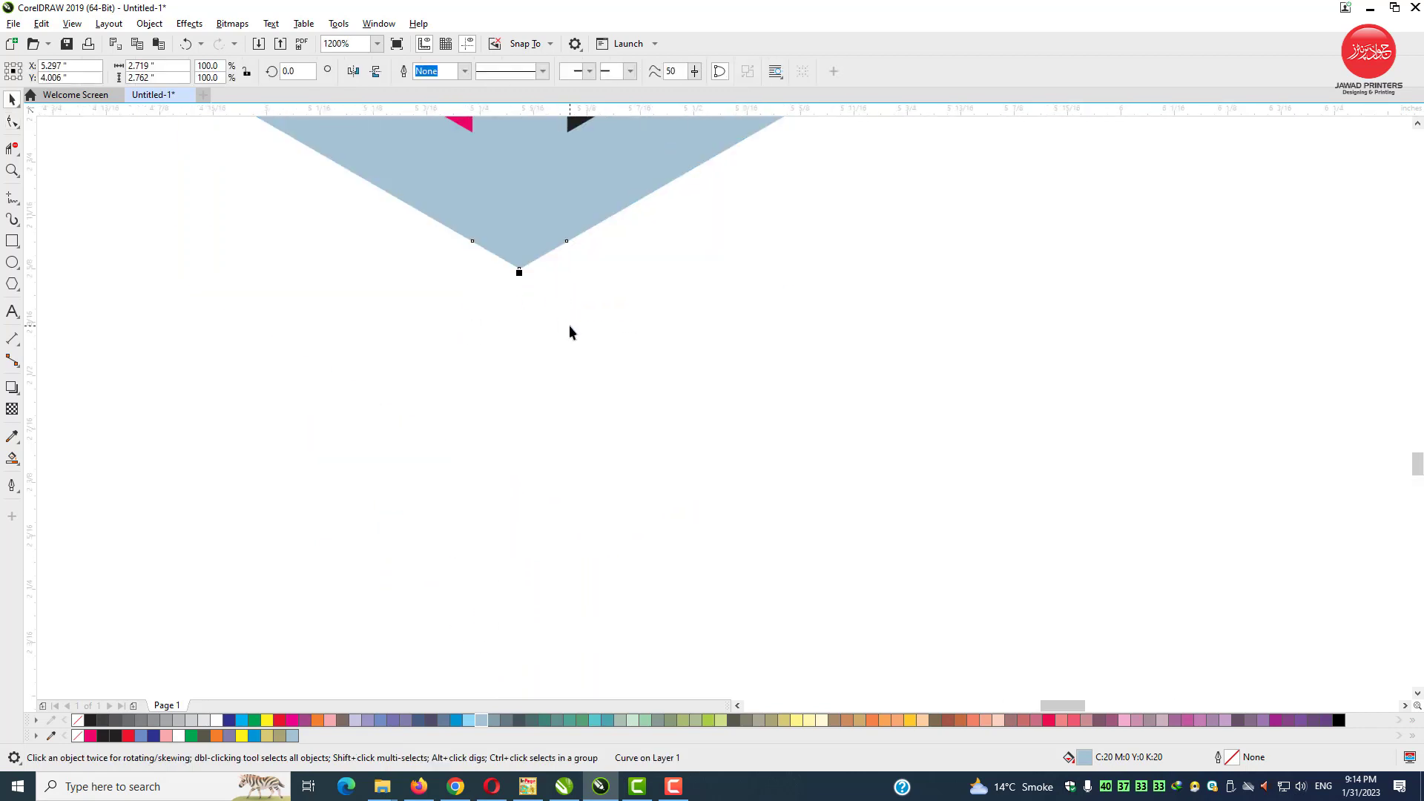
Fill all nine green, pink and black stripes with black K:100 and group them.
scroll(568, 315, down, 3)
key(F2)
drag(409, 406, 810, 2)
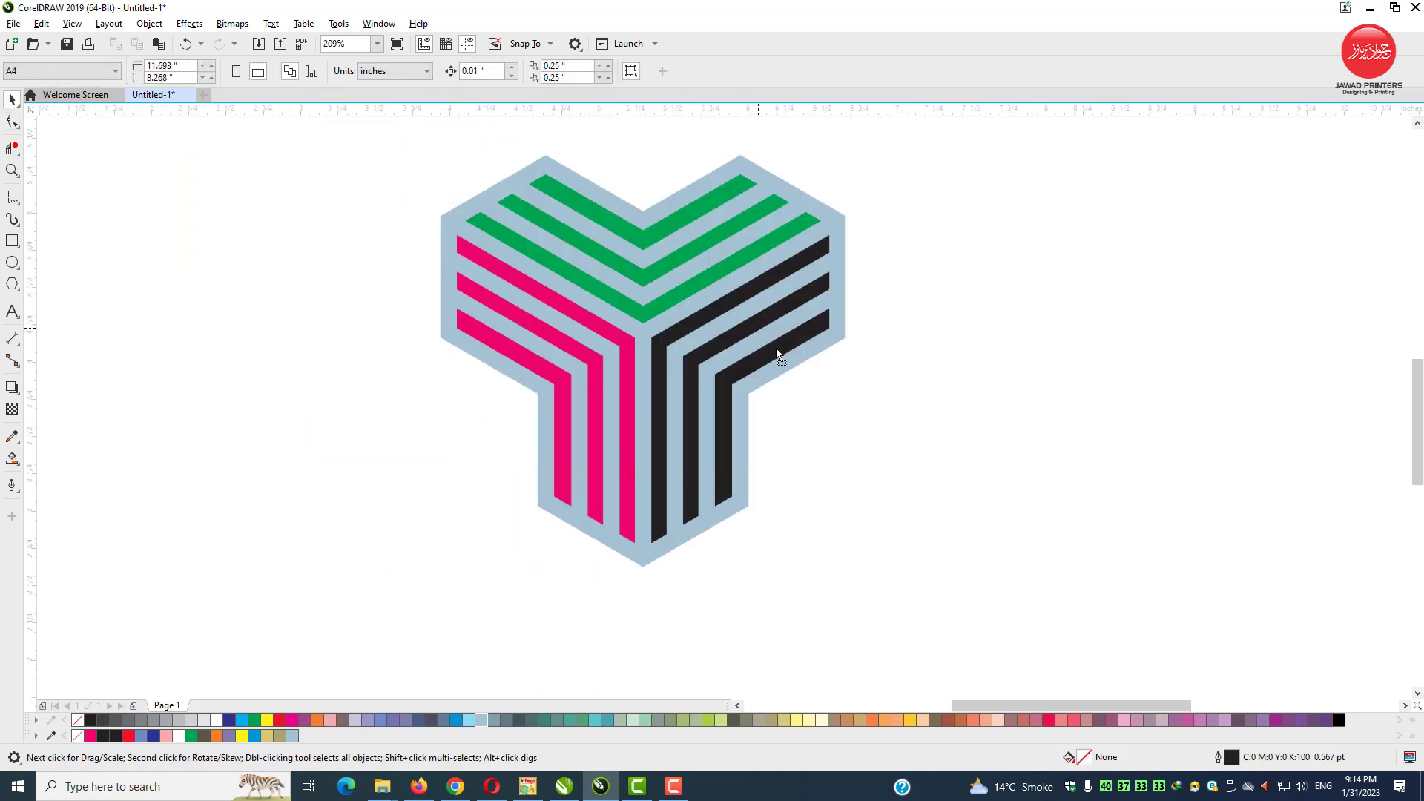
click(778, 356)
click(794, 347)
shift+click(808, 264)
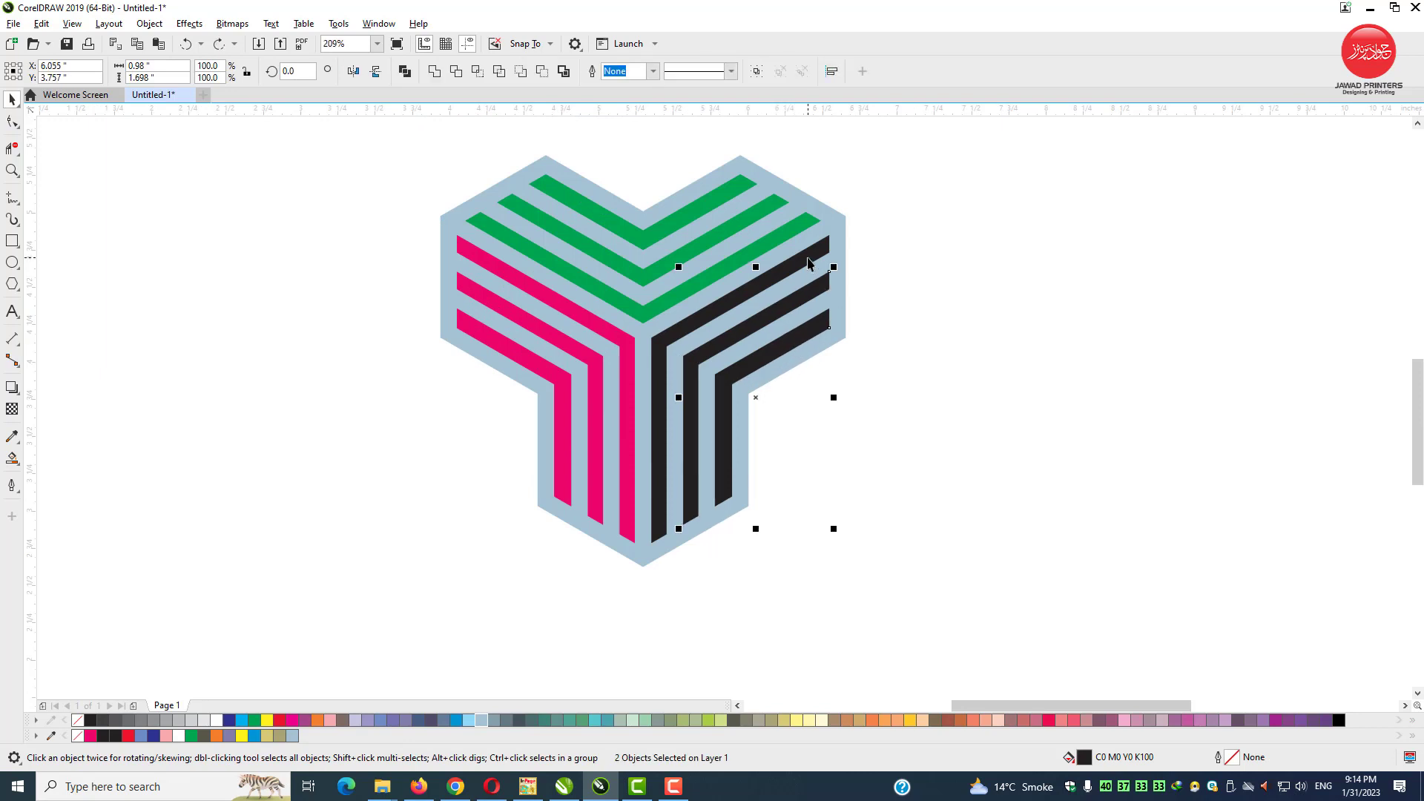
shift+click(831, 221)
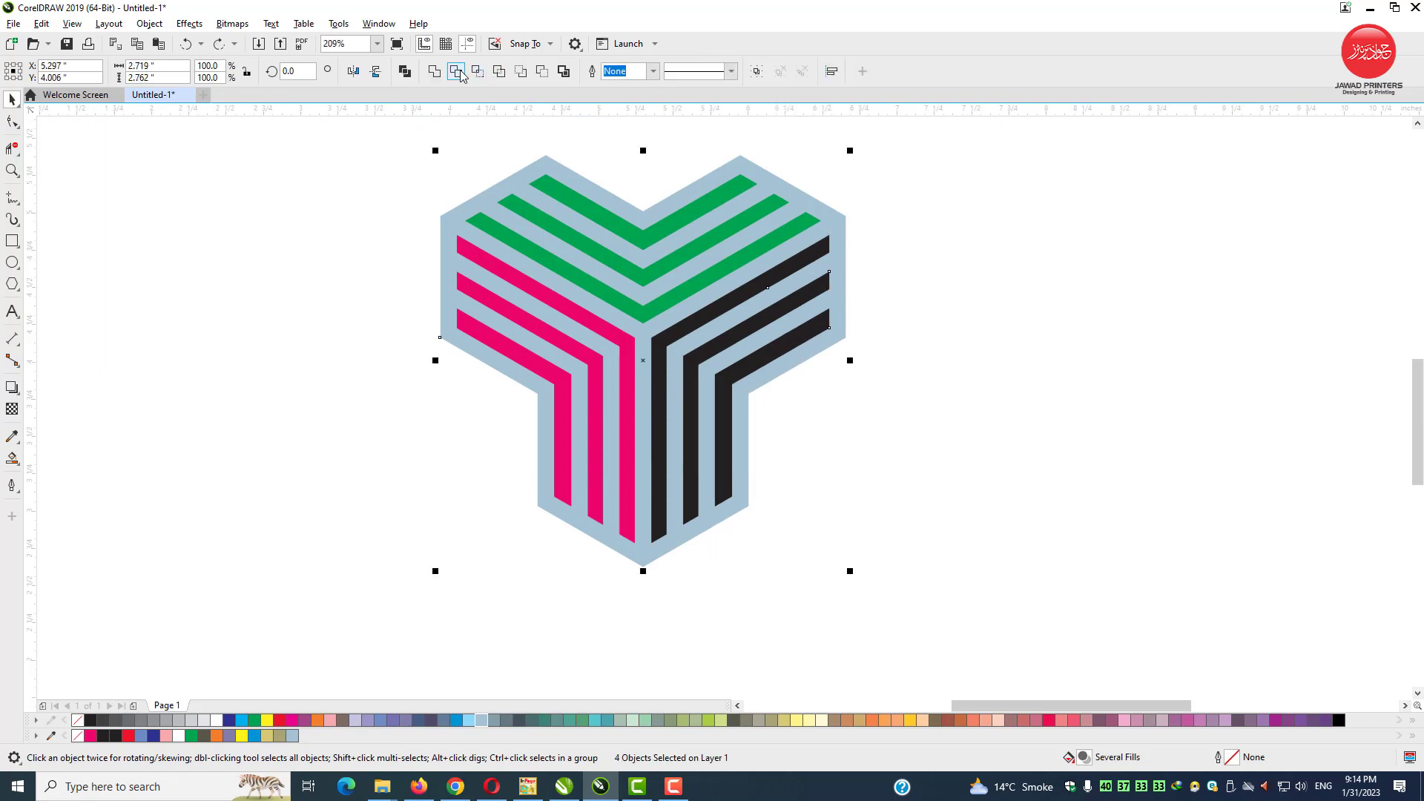
drag(922, 131, 449, 599)
click(90, 720)
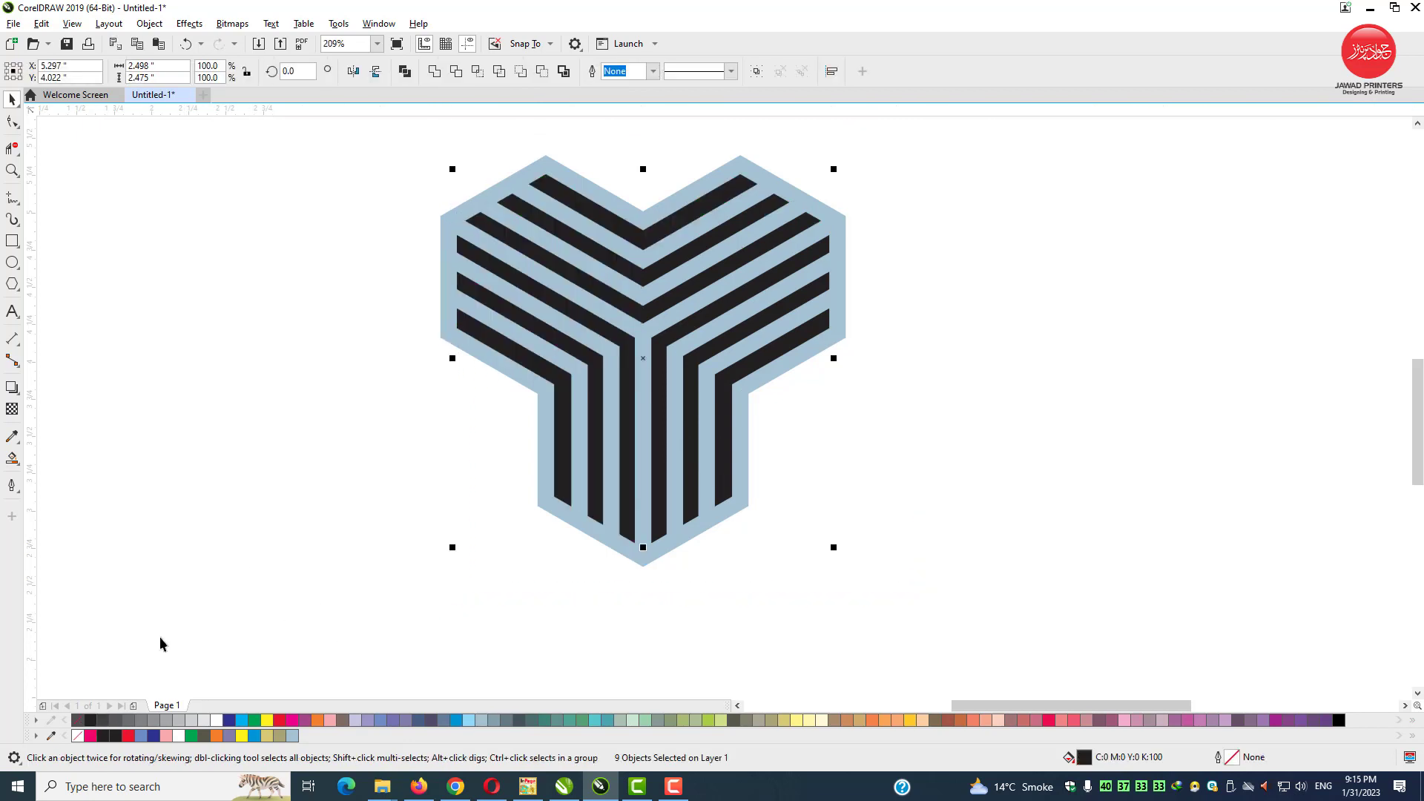
key(ctrl+g)
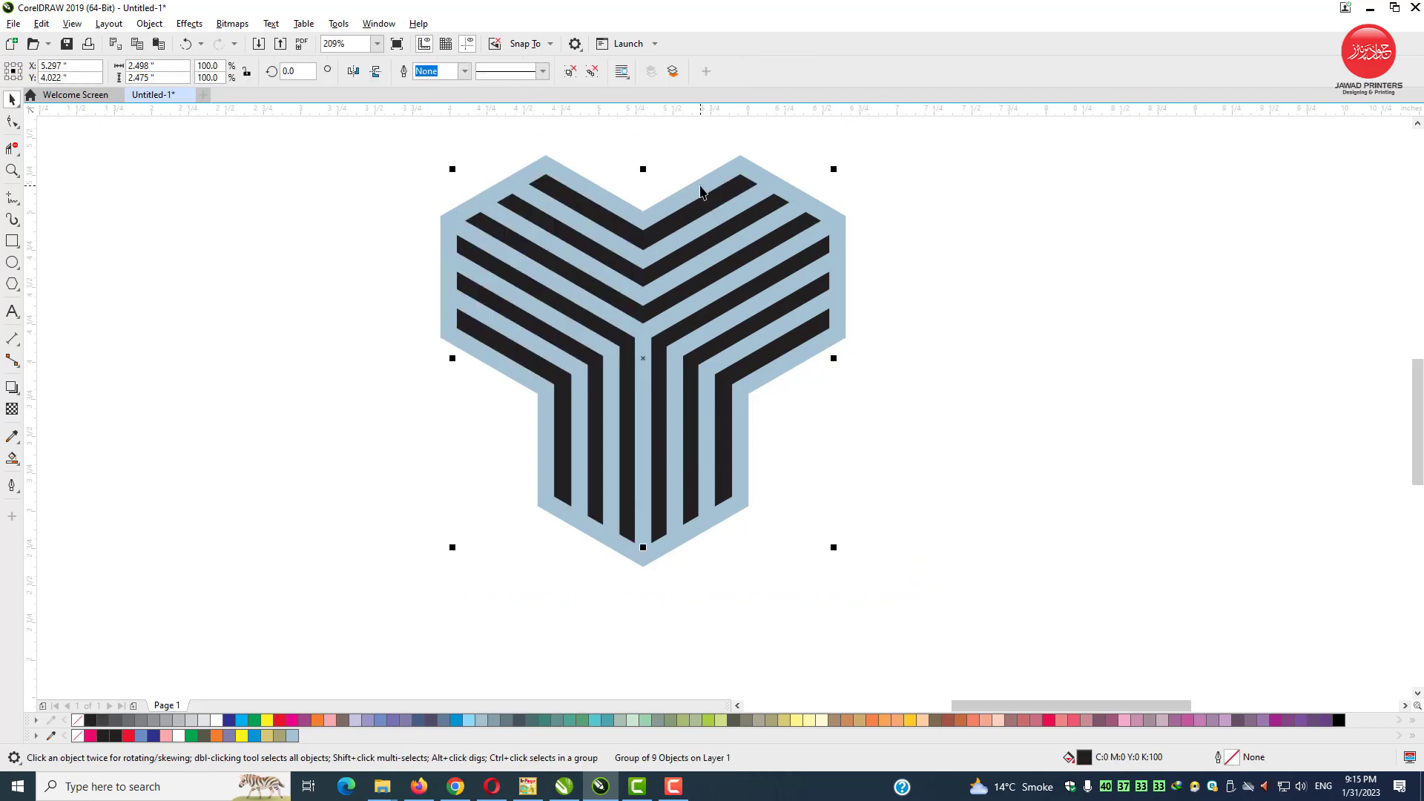
Fill the stripe group with white and the pale blue-grey base shape with black.
click(177, 737)
click(741, 162)
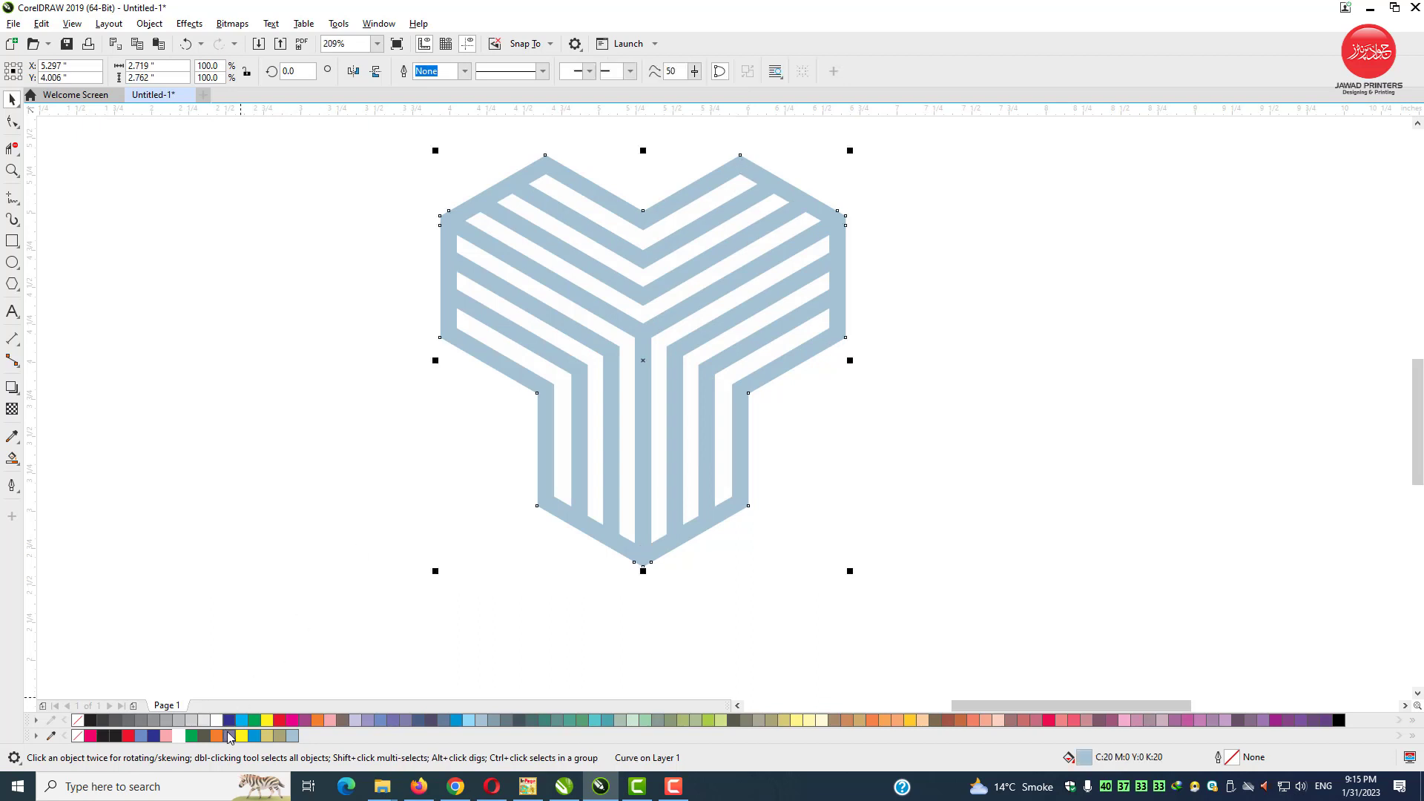
click(105, 736)
click(330, 626)
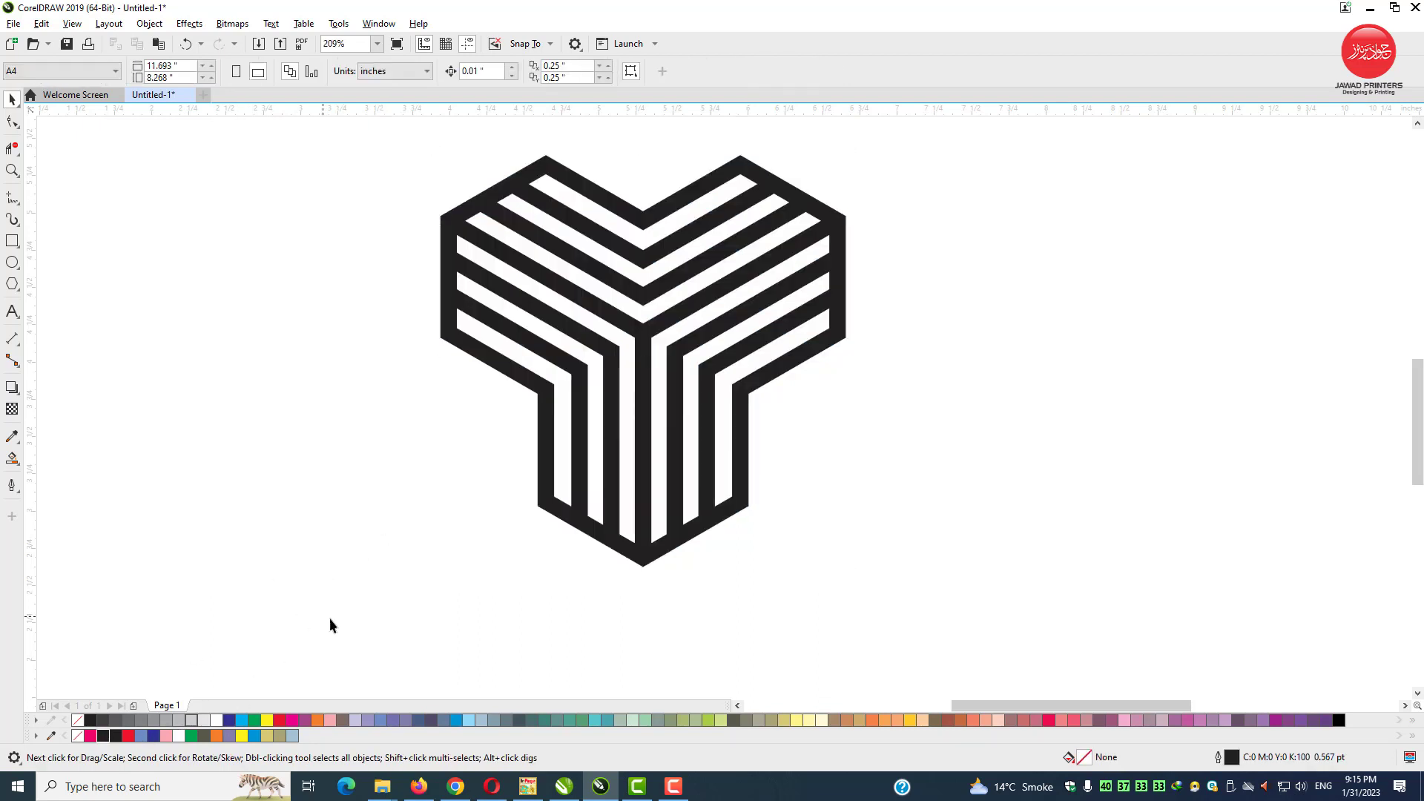
Trim the black base shape with the white stripe group.
double_click(647, 482)
key(space)
click(664, 482)
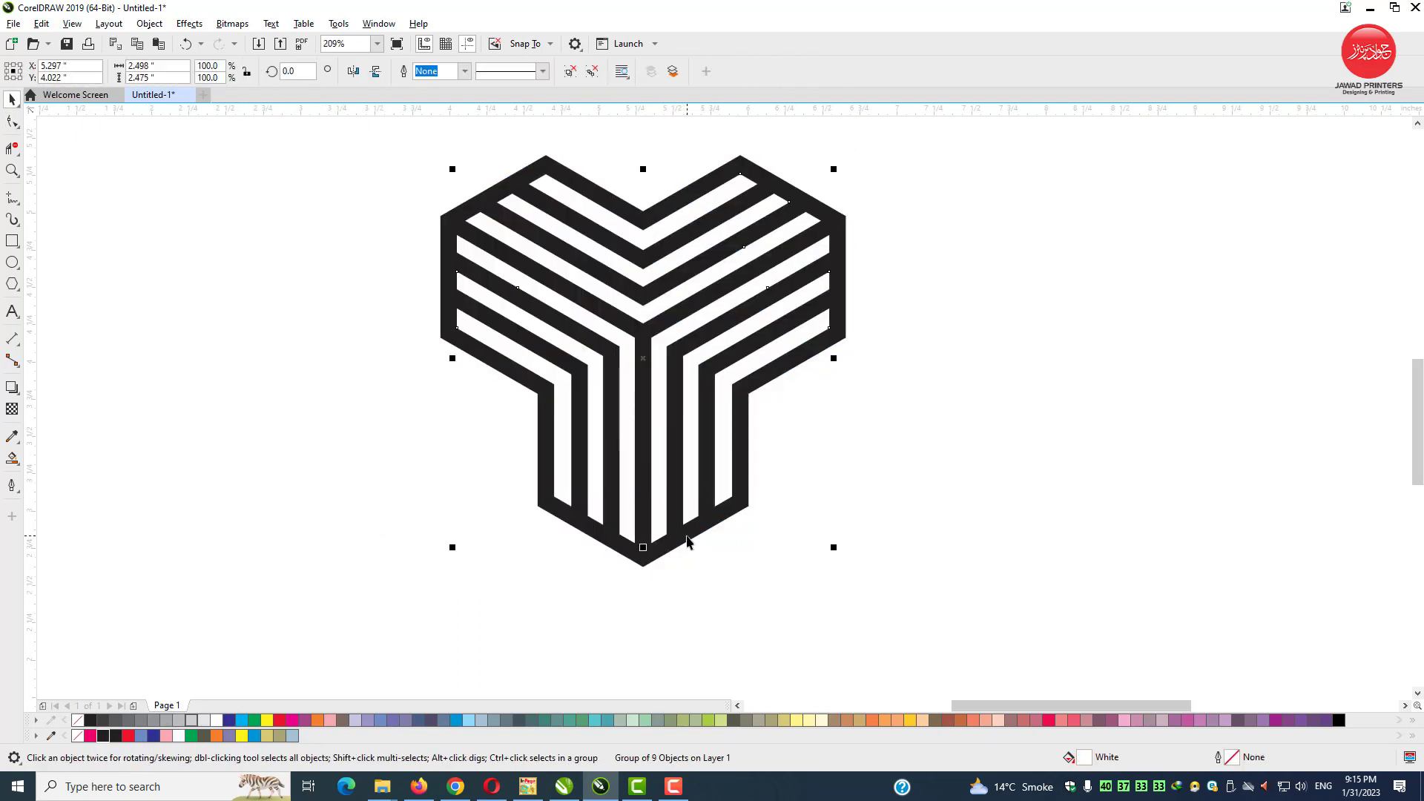
shift+click(687, 541)
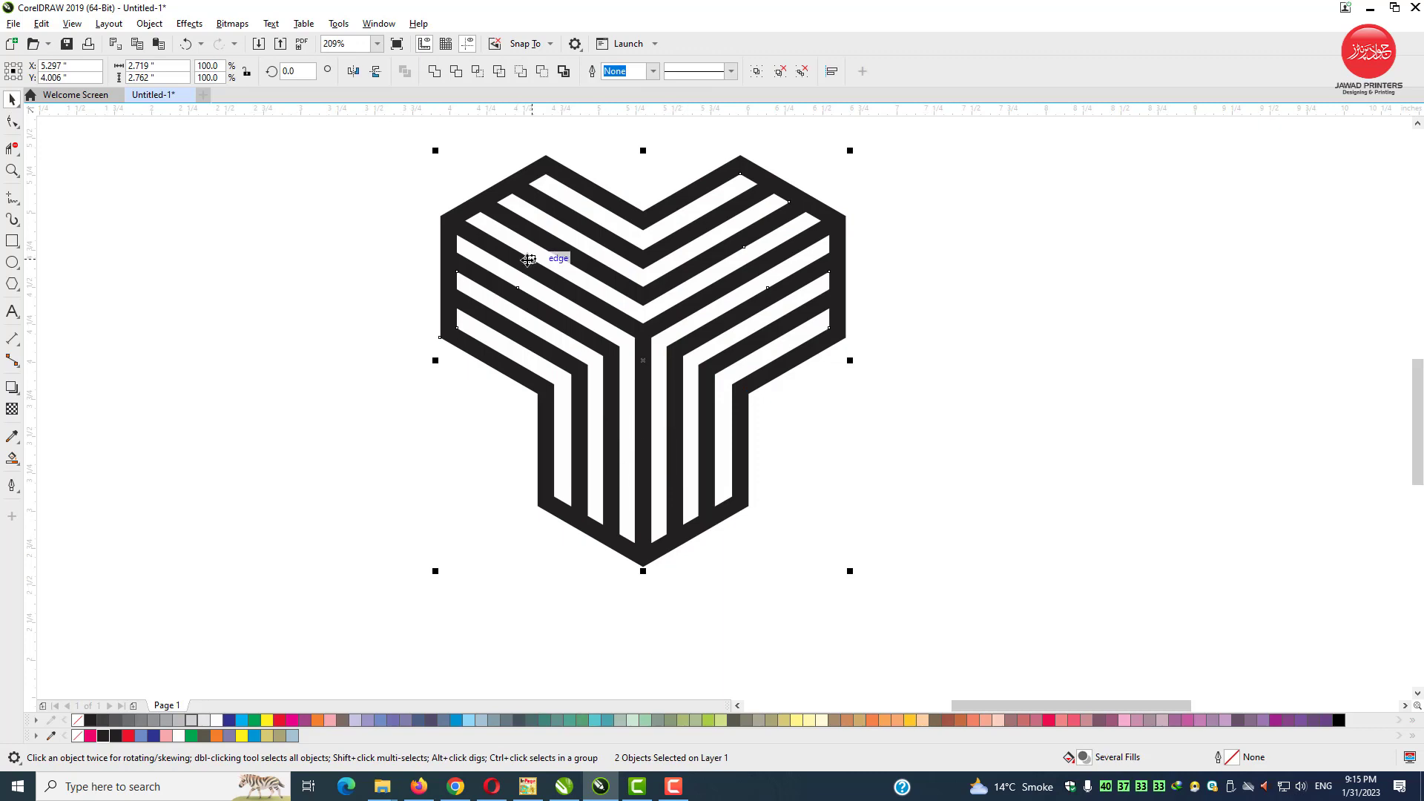
click(456, 70)
Move the white stripe group away from the trimmed logo and delete it.
drag(717, 223, 294, 175)
scroll(413, 280, down, 2)
drag(383, 140, 653, 382)
scroll(653, 381, down, 1)
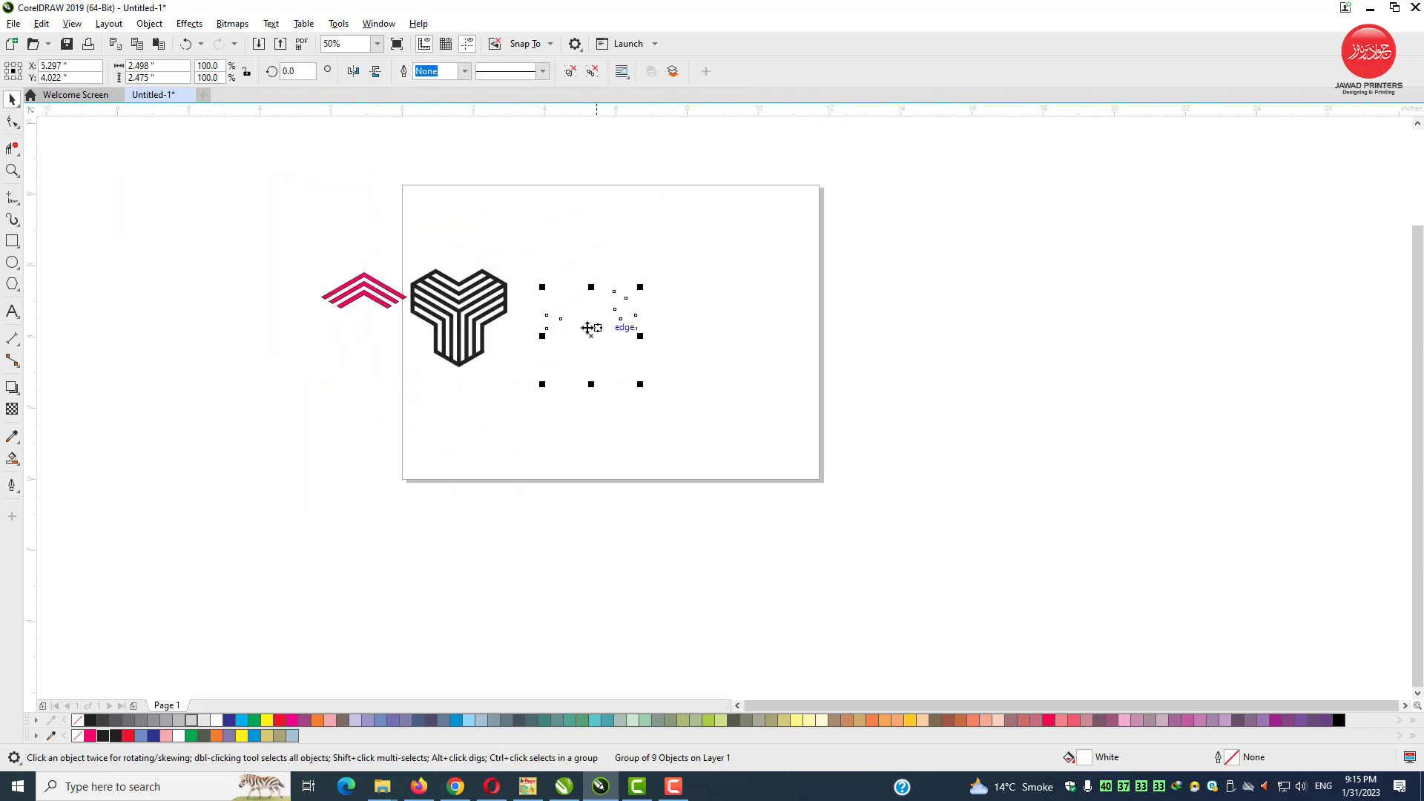
key(Delete)
Move the logo up on the page, place a copy below and to its right, and scale that copy to 74.2 percent.
drag(490, 304, 500, 236)
key(F2)
drag(413, 165, 650, 380)
drag(468, 287, 719, 468)
drag(823, 360, 807, 371)
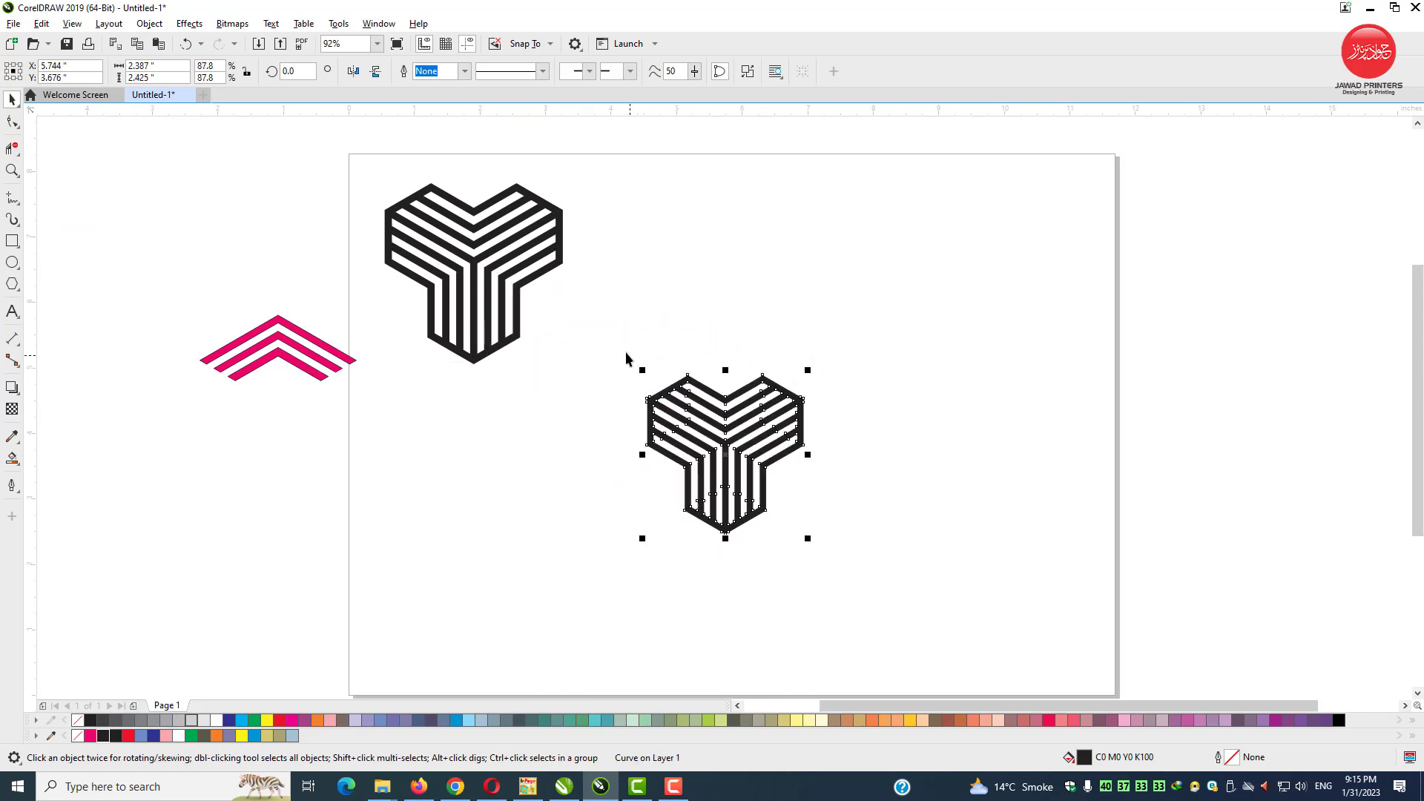
key(F2)
drag(607, 319, 813, 594)
right_click(709, 549)
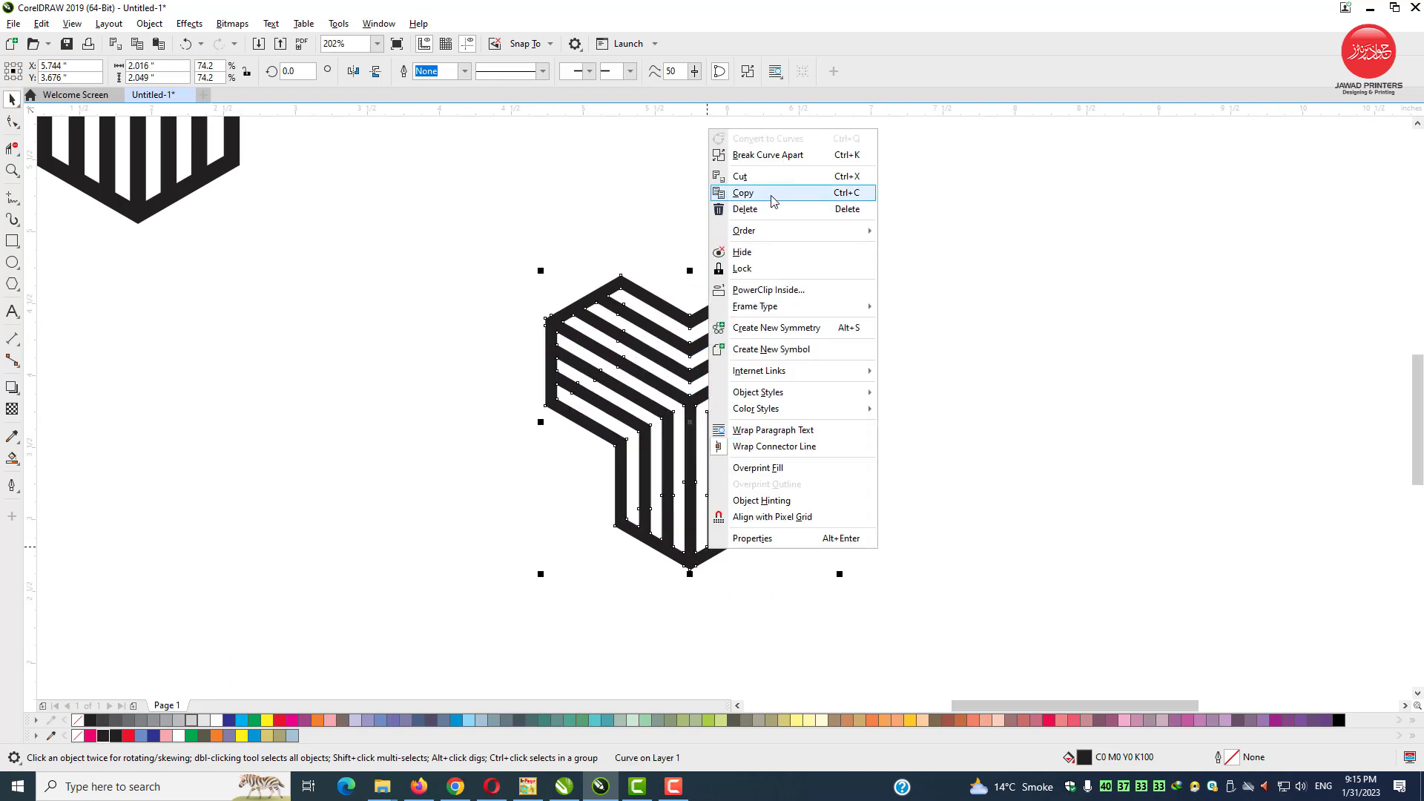
click(875, 241)
right_click(953, 275)
key(Escape)
right_click(1005, 299)
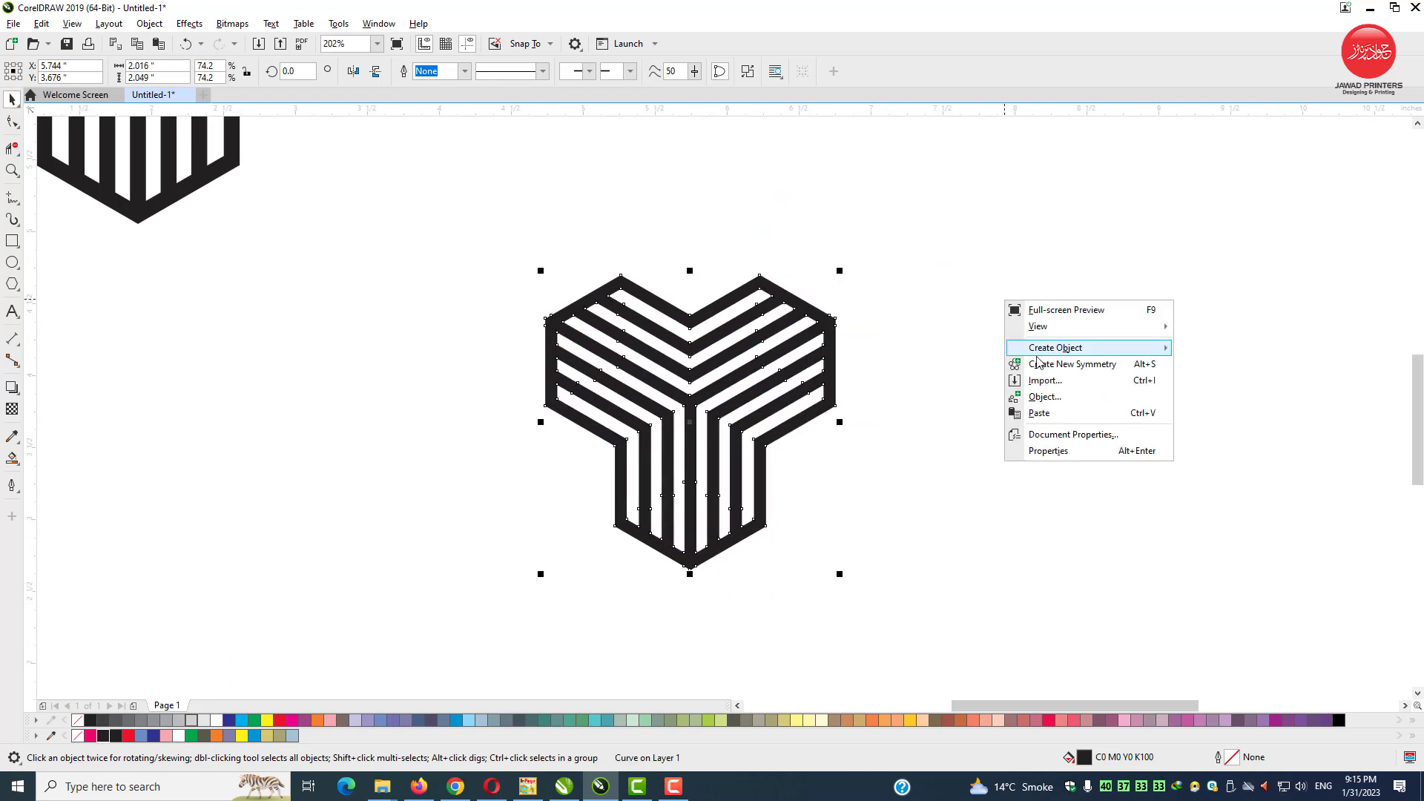
right_click(1014, 278)
right_click(1047, 267)
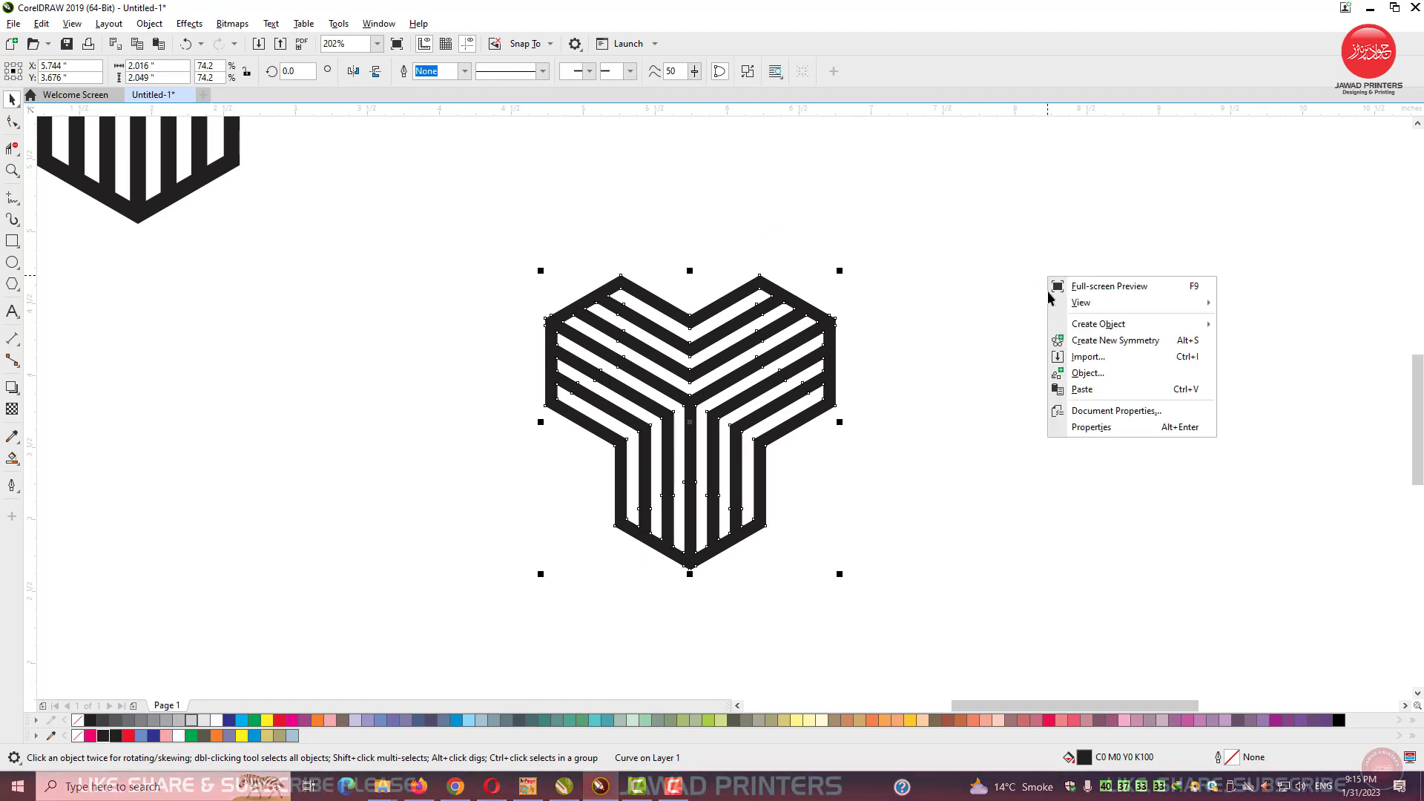
click(1049, 270)
right_click(1050, 270)
click(1084, 367)
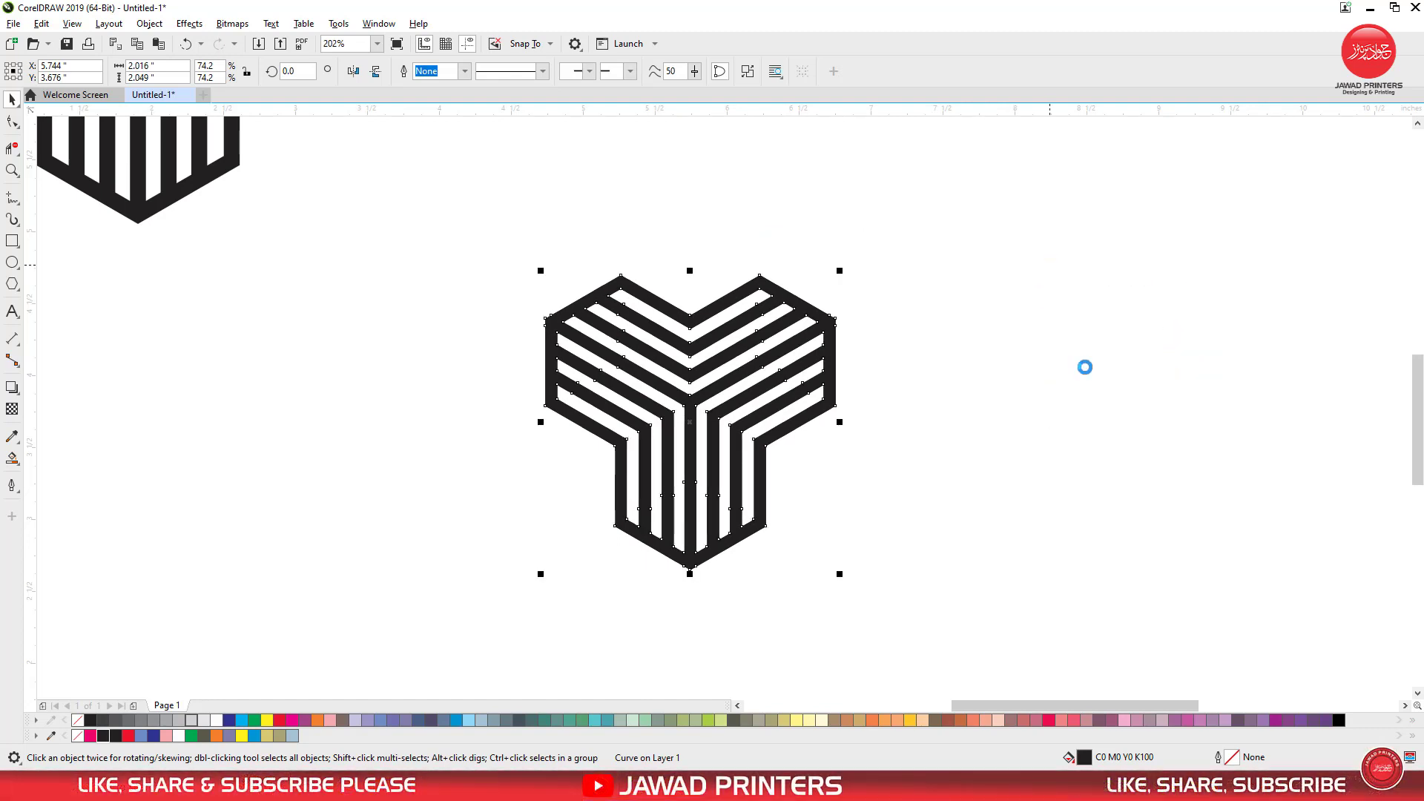
right_click(1085, 278)
Stack copies of the small logo directly above and below it so their outlines interlock in a vertical column.
click(744, 598)
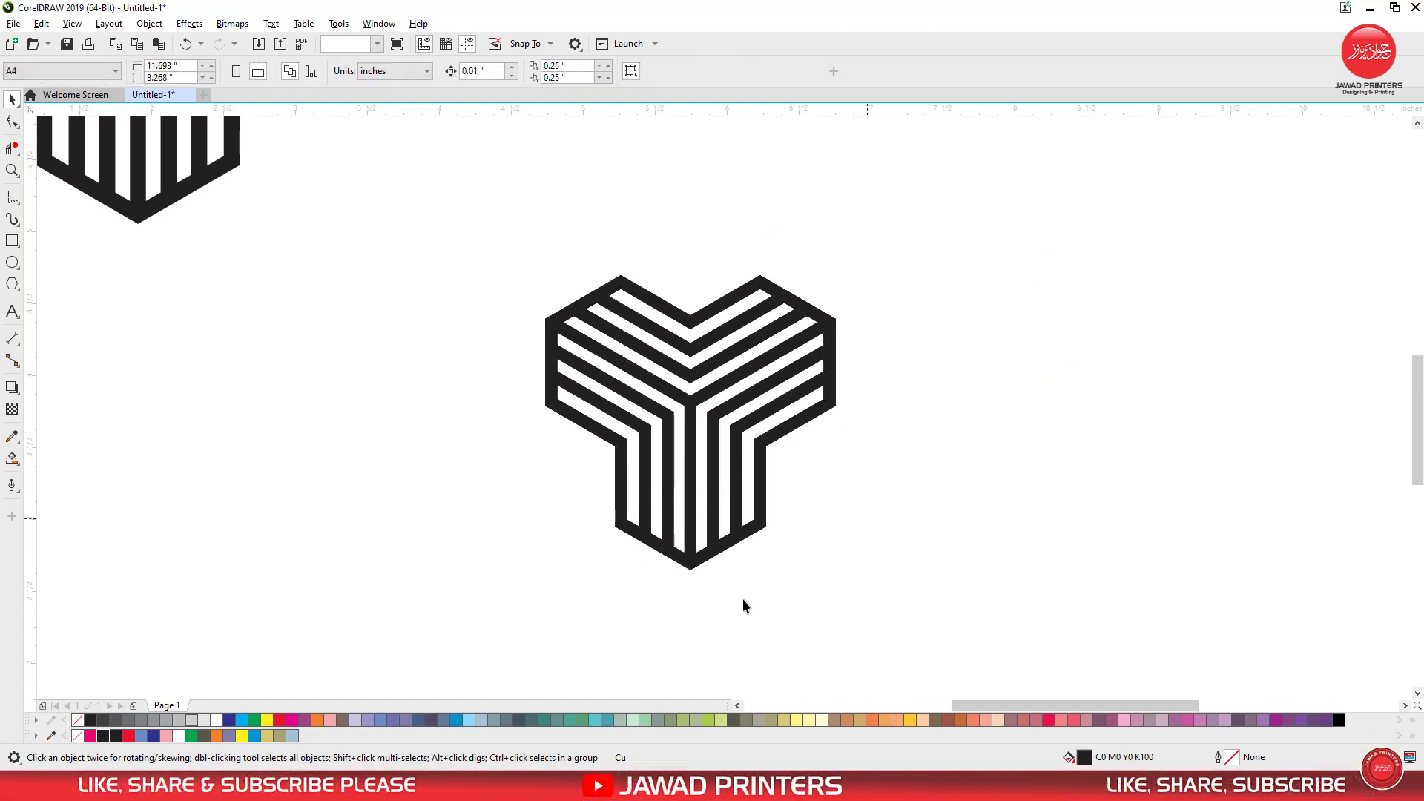
drag(699, 569, 783, 535)
key(Escape)
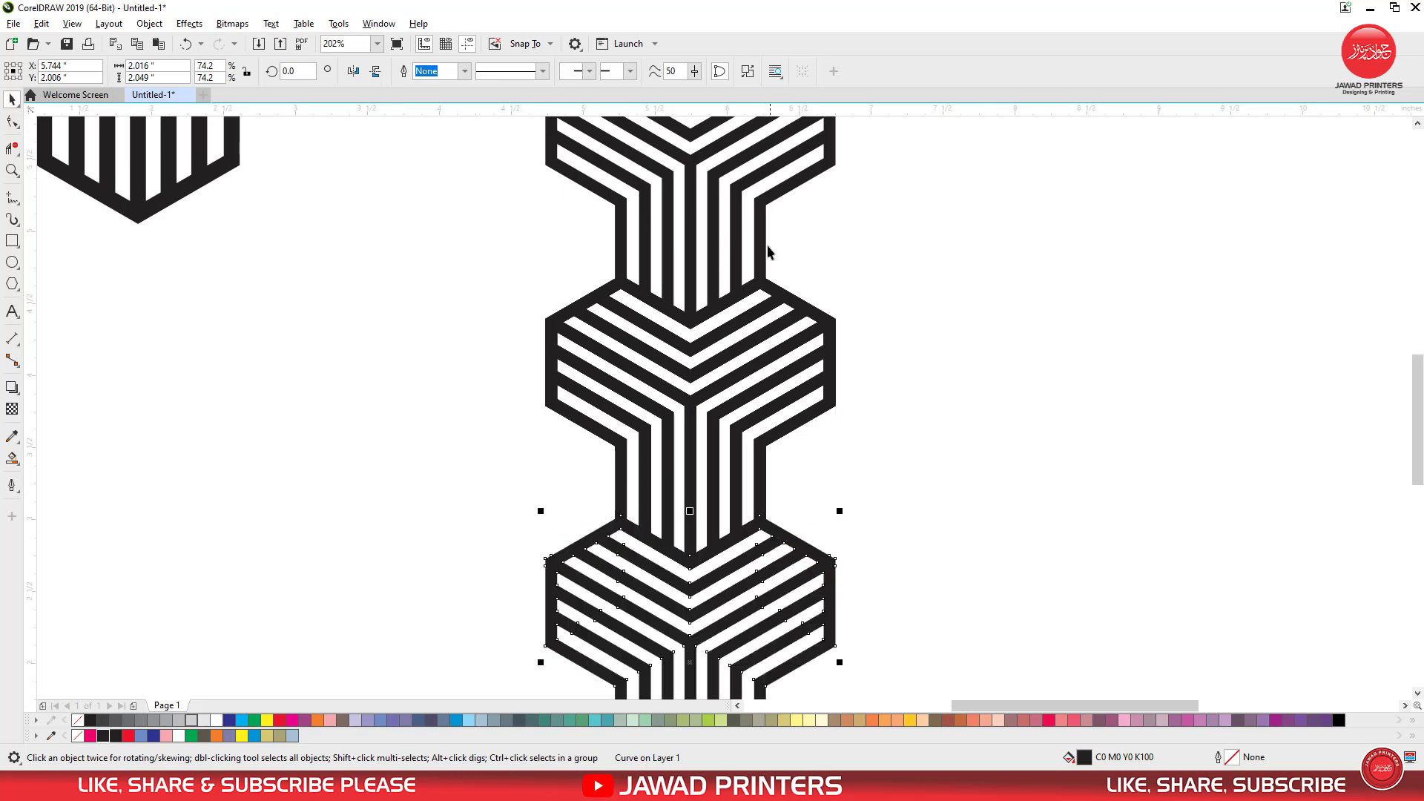
Place another copy of the small logo on the column's left side, fitted into the gap between the upper and middle logos.
drag(757, 244, 667, 336)
key(ctrl+z)
drag(760, 321, 558, 221)
key(z)
drag(605, 179, 642, 254)
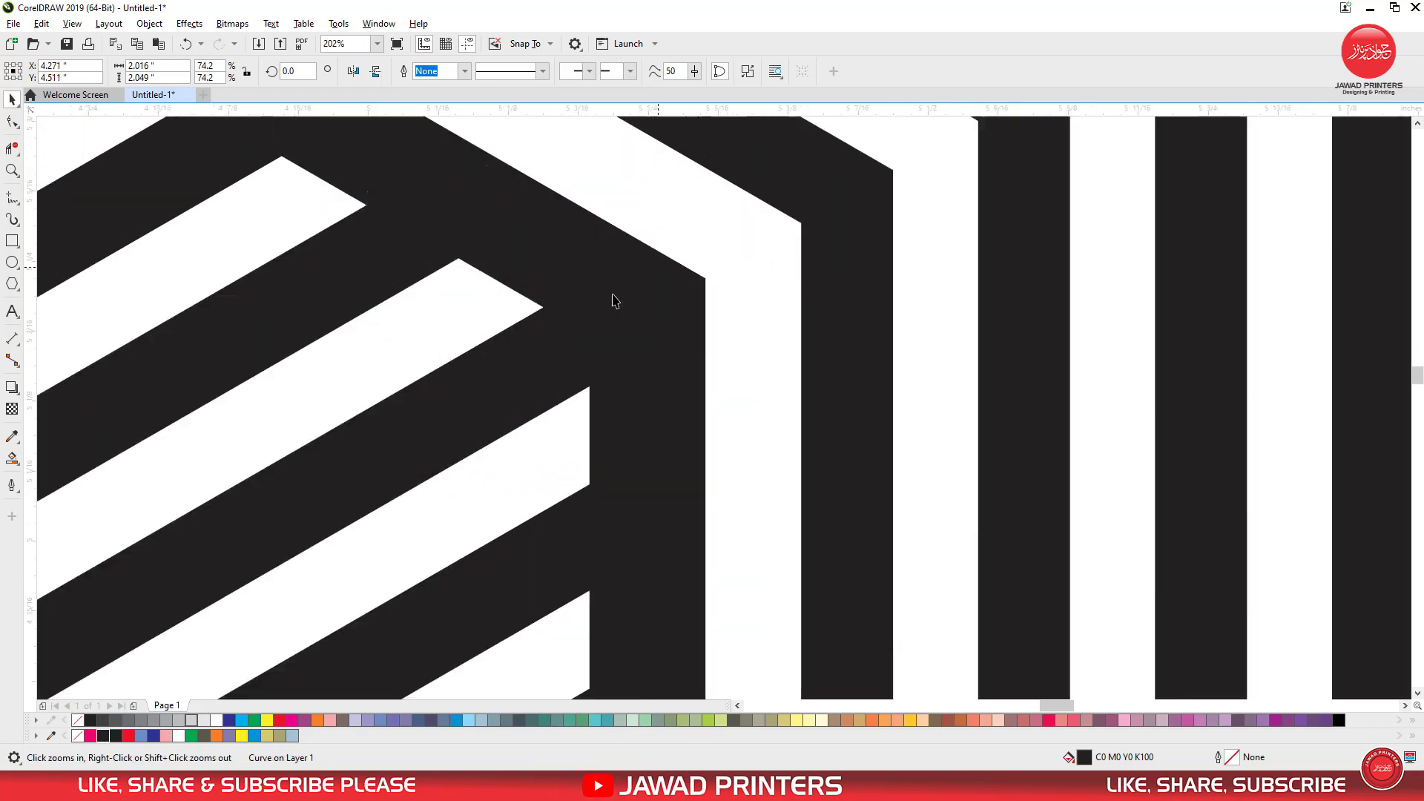
key(space)
drag(550, 334, 568, 329)
scroll(686, 265, up, 4)
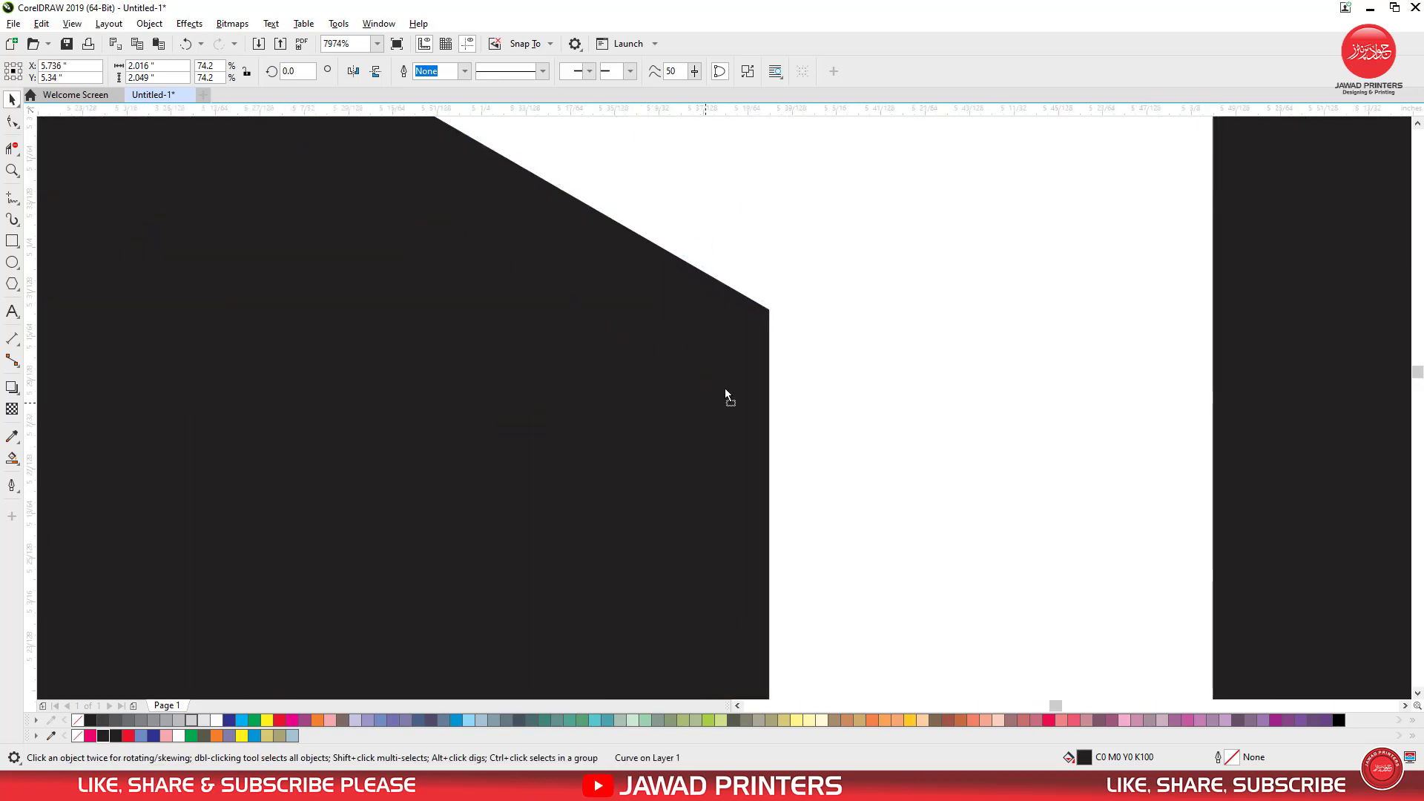
drag(726, 389, 734, 330)
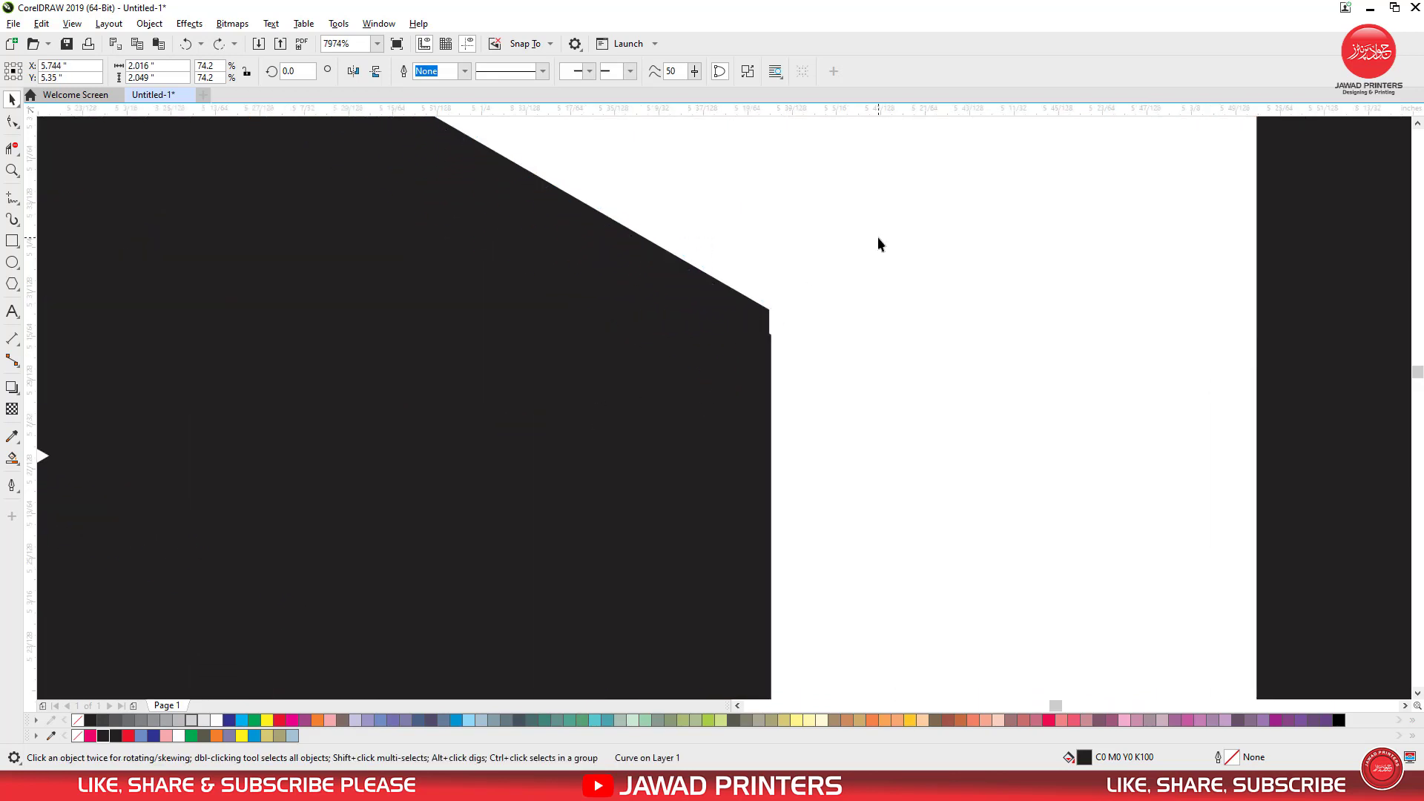
scroll(664, 427, down, 5)
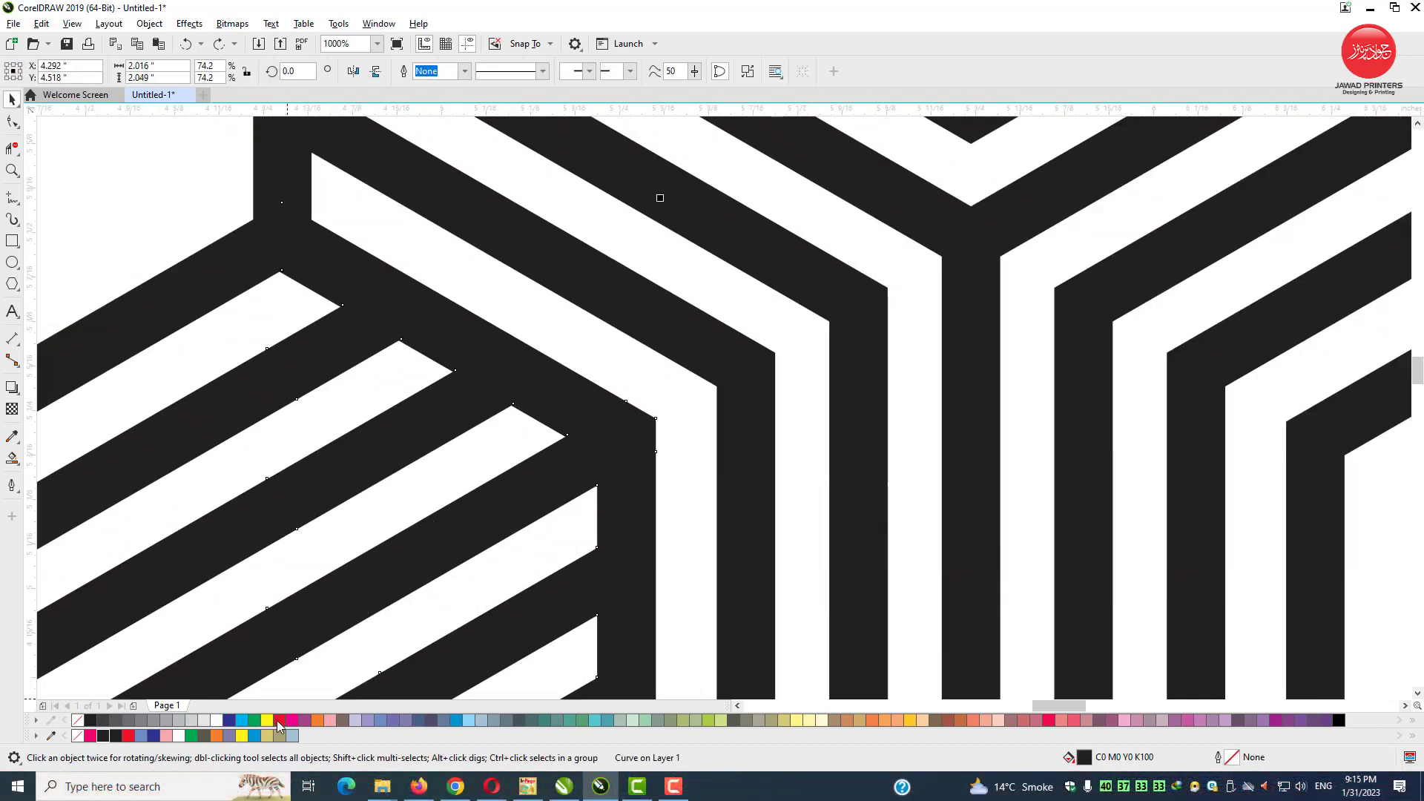
Fill the left-hand copy with red M:100 Y:100 and bring it to the front.
click(280, 720)
key(z)
drag(617, 400, 683, 468)
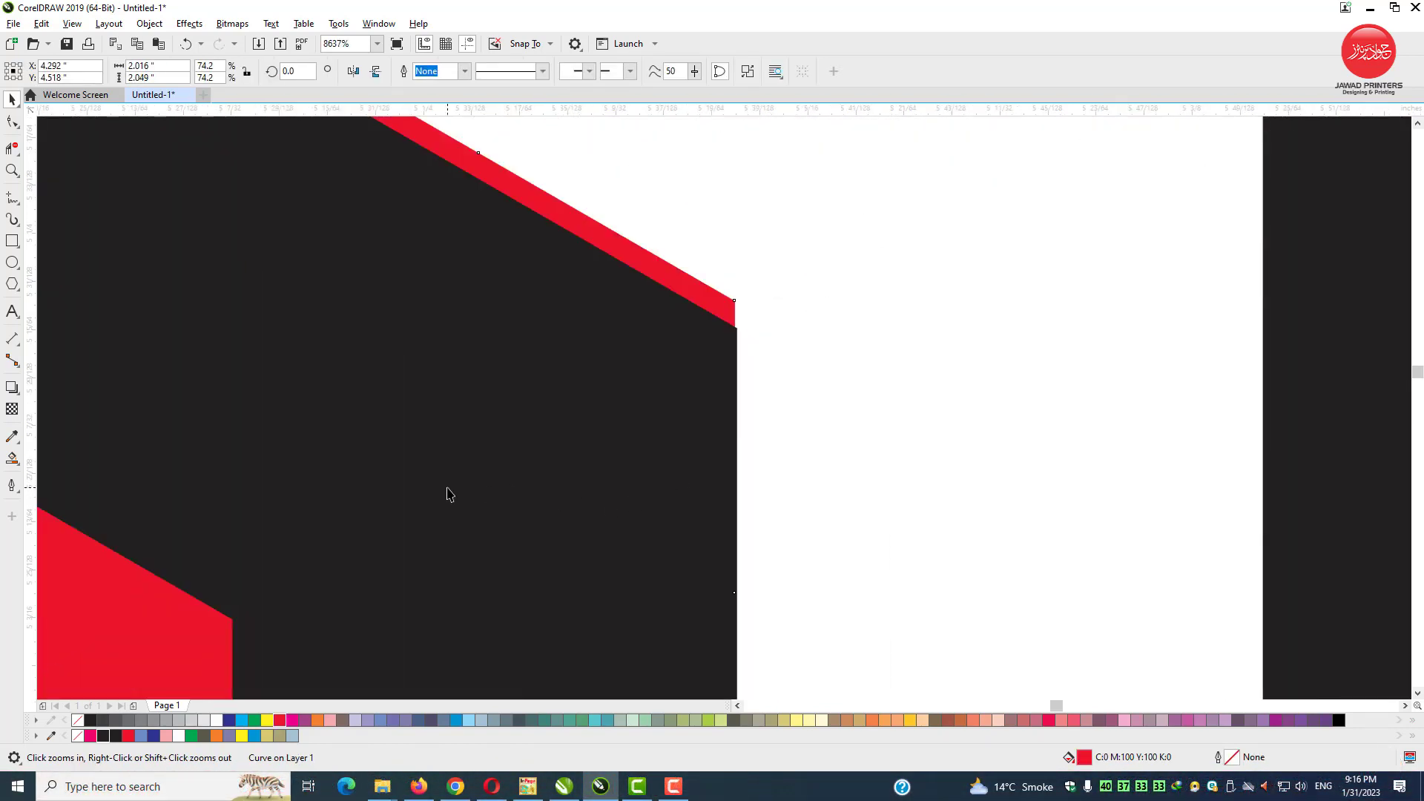
key(shift+Page_Up)
Shift the red copy so its upper-right corner lines up with the inner corner of the black logo beneath it.
key(z)
drag(719, 275, 773, 385)
drag(646, 267, 655, 407)
key(z)
click(696, 447)
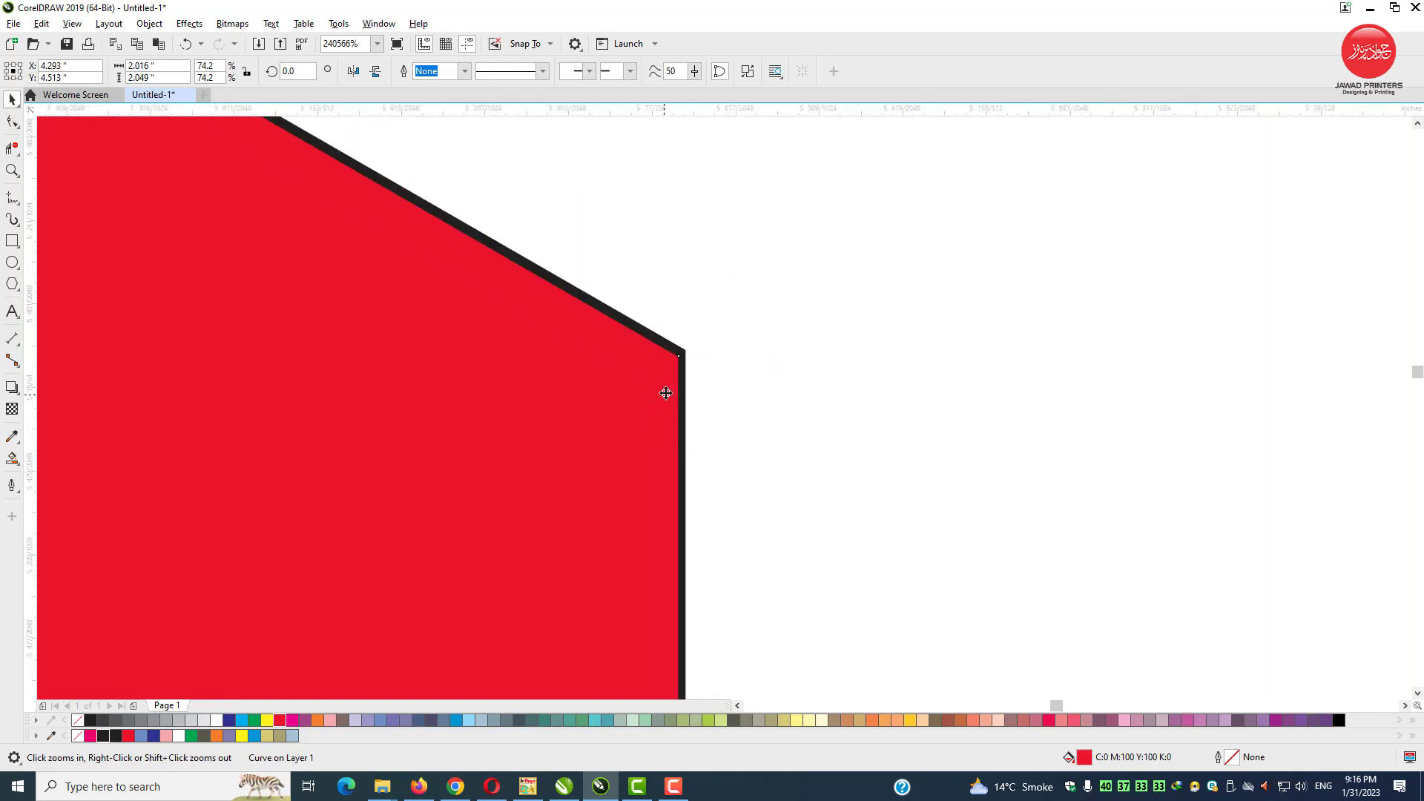
key(space)
scroll(684, 366, down, 15)
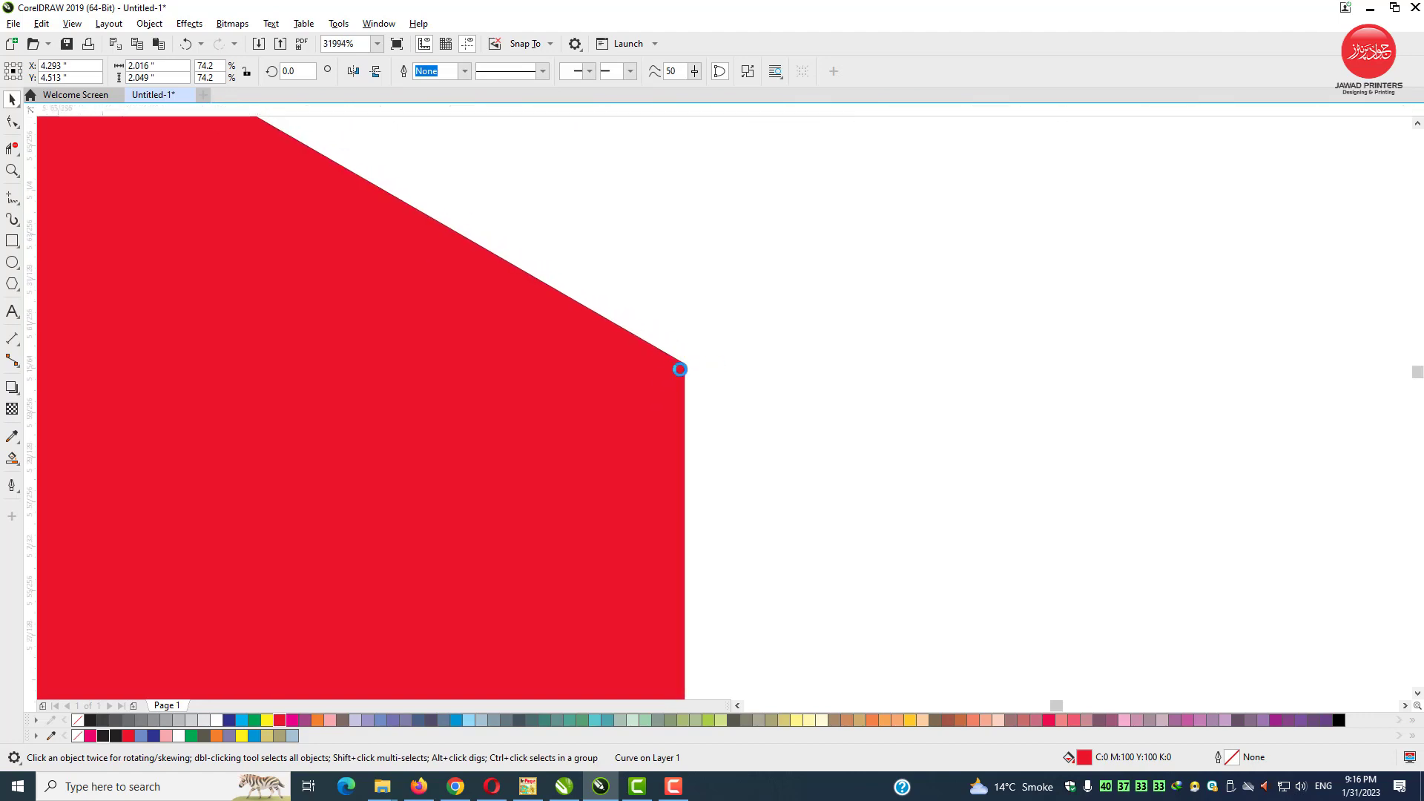
Copy the middle logo to the column's right side and fill the copy with orange M:60 Y:100.
key(z)
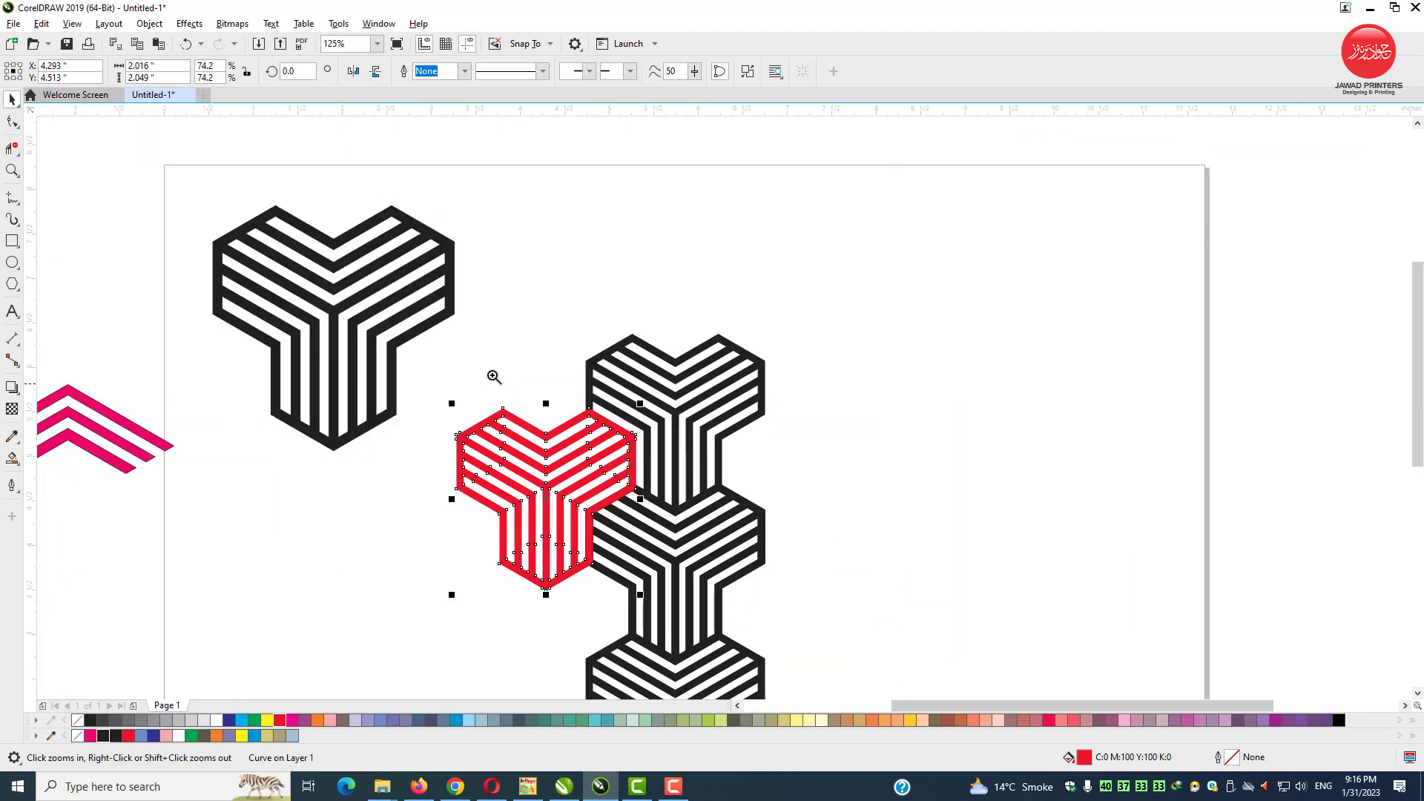
drag(490, 371, 927, 706)
click(585, 457)
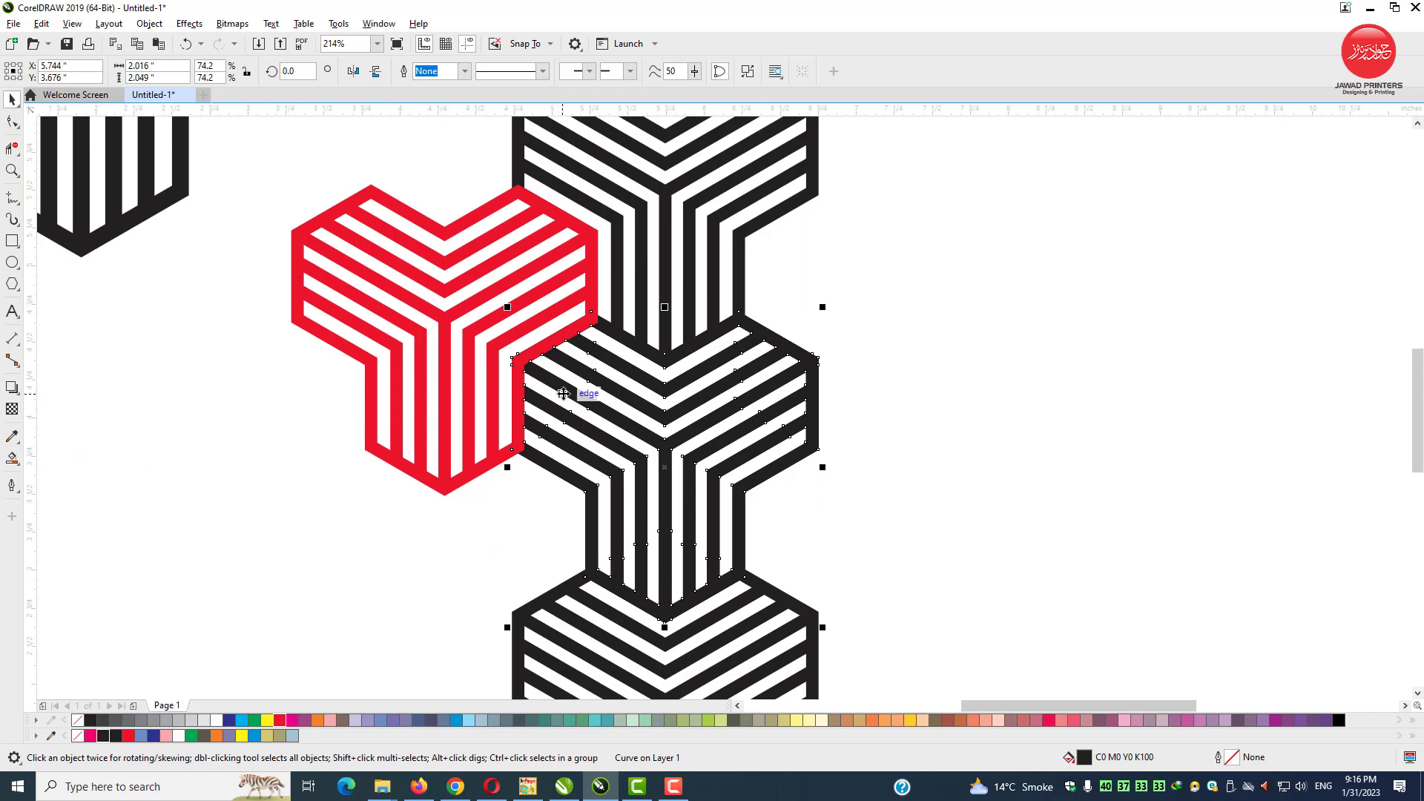
drag(563, 393, 828, 297)
key(z)
click(318, 722)
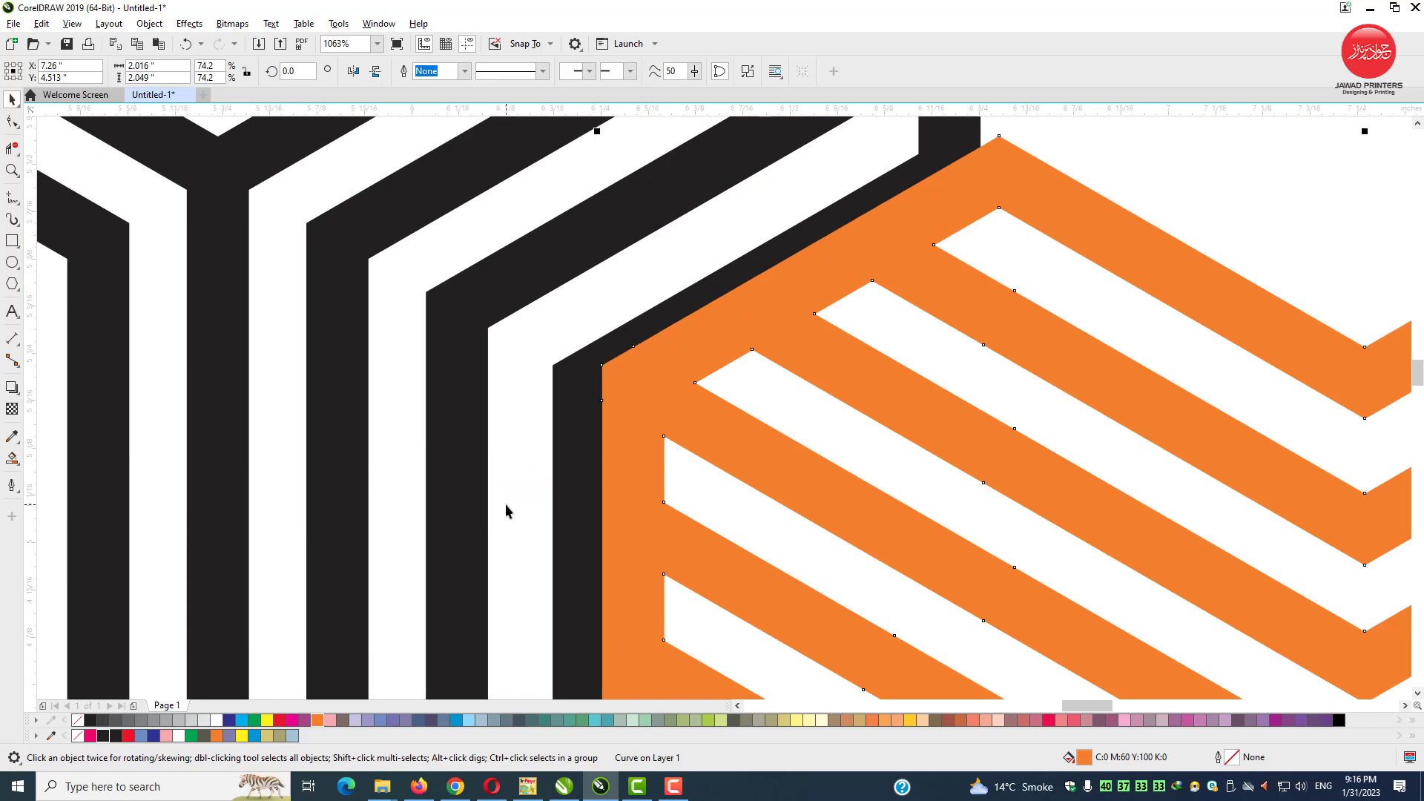
Shift the orange copy left so its upper-left corner lines up with the adjoining black logo's corner.
click(646, 417)
drag(647, 417, 475, 410)
scroll(413, 388, up, 10)
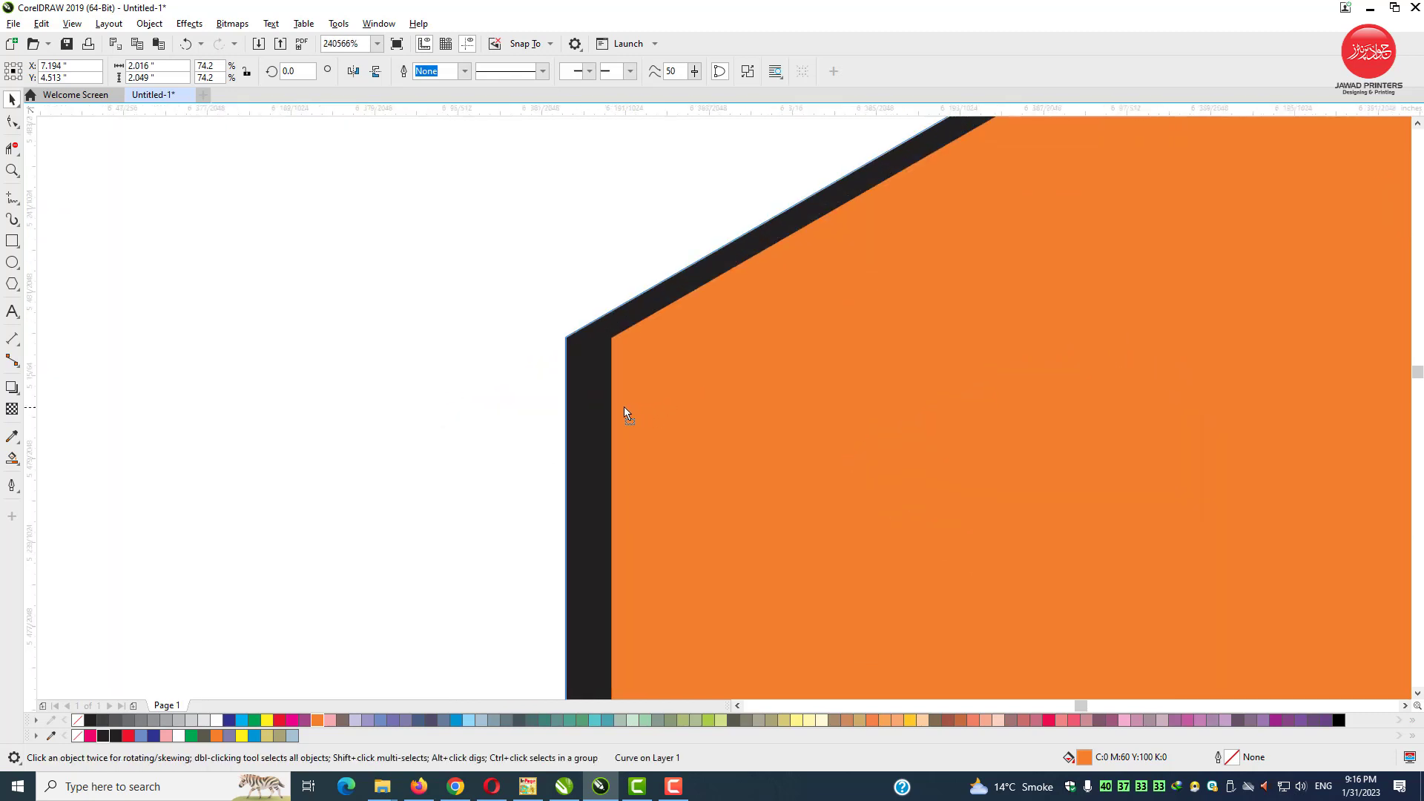
scroll(624, 407, down, 8)
scroll(564, 399, down, 12)
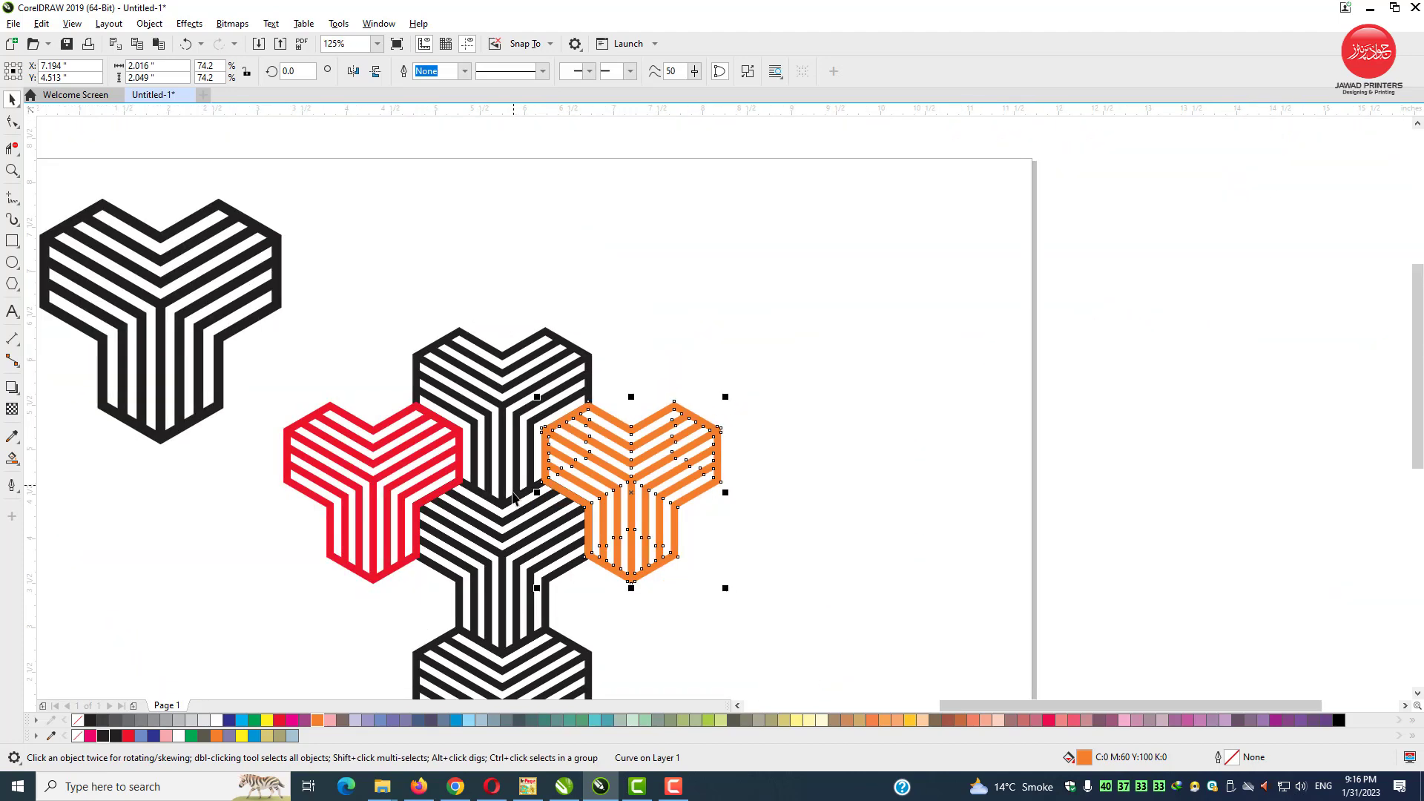
Place a copy of a black logo directly beneath the red logo and fill the copy with red M:100 Y:100.
scroll(522, 391, up, 2)
drag(582, 412, 398, 528)
key(F2)
drag(506, 382, 745, 483)
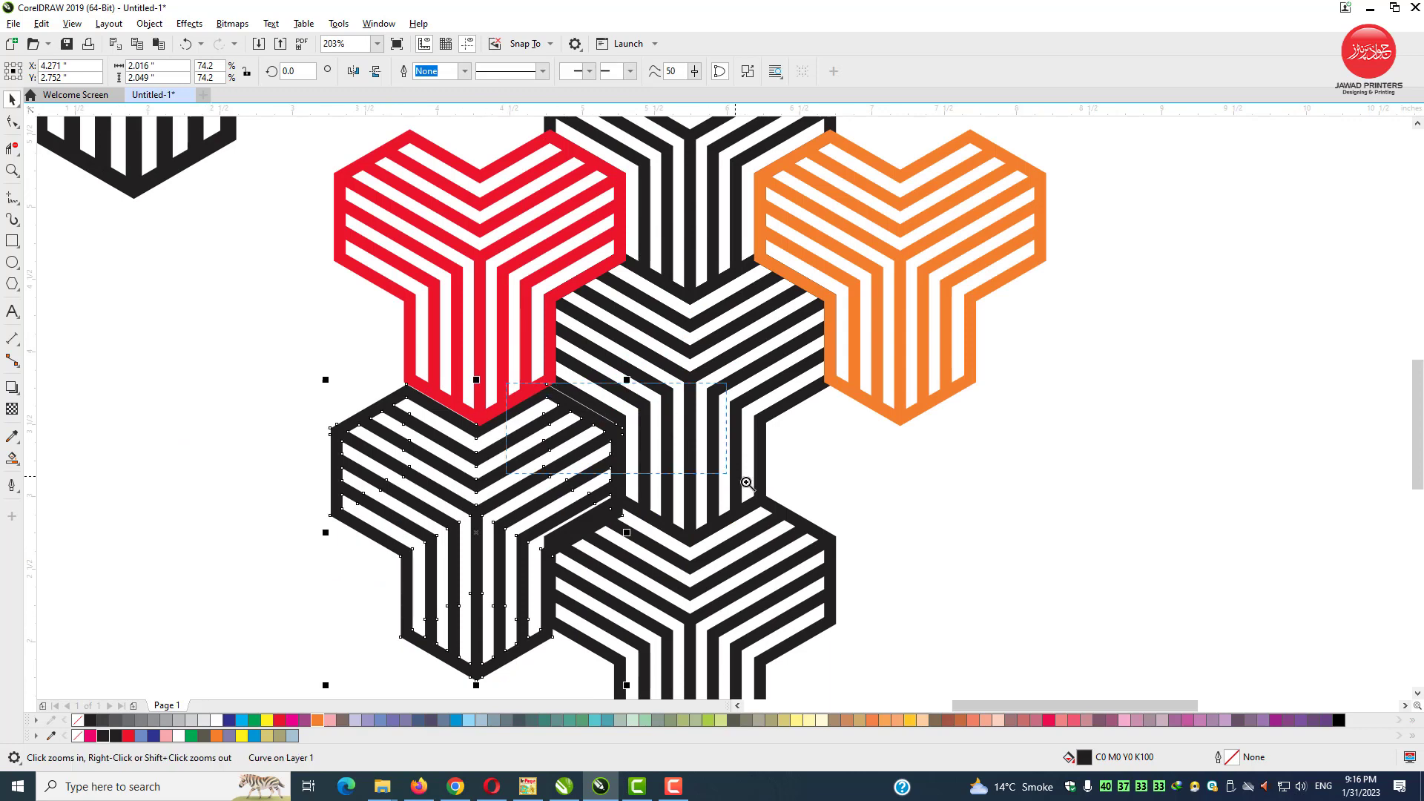
click(279, 720)
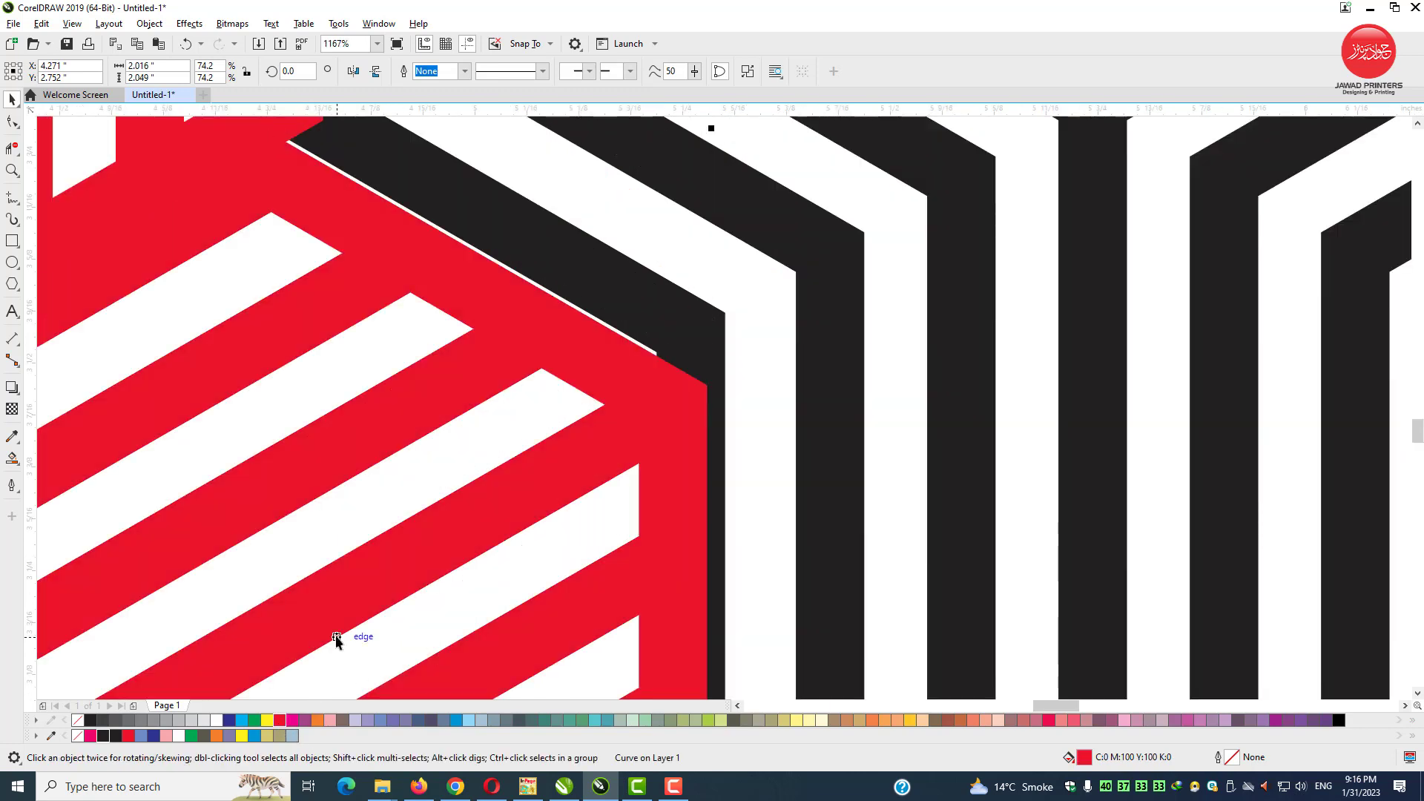
Shift the lower red copy up so its edges line up with the adjoining red logo and the centre black column.
key(F2)
drag(634, 256, 746, 423)
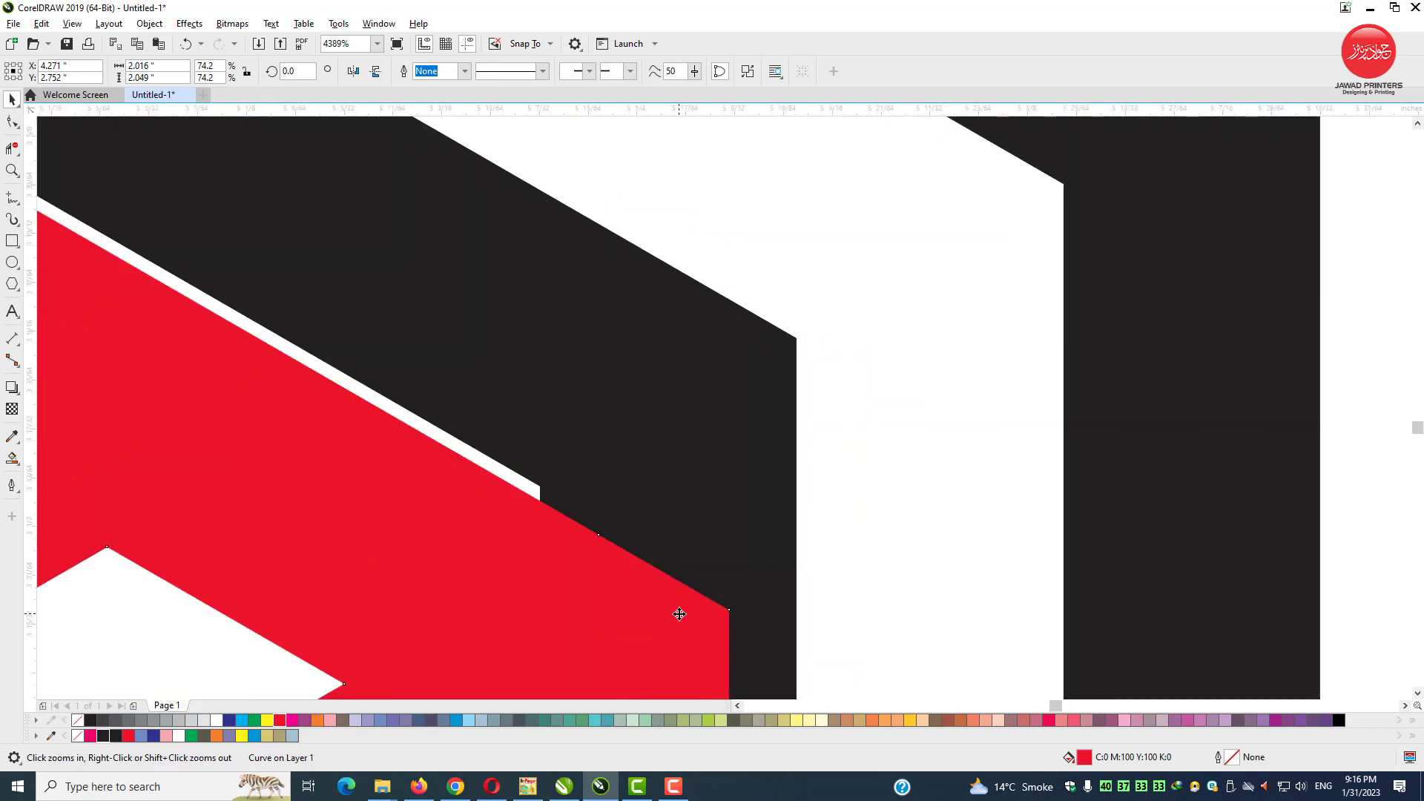
drag(679, 614, 725, 368)
key(F2)
drag(756, 274, 856, 468)
drag(605, 404, 662, 328)
scroll(661, 328, down, 1)
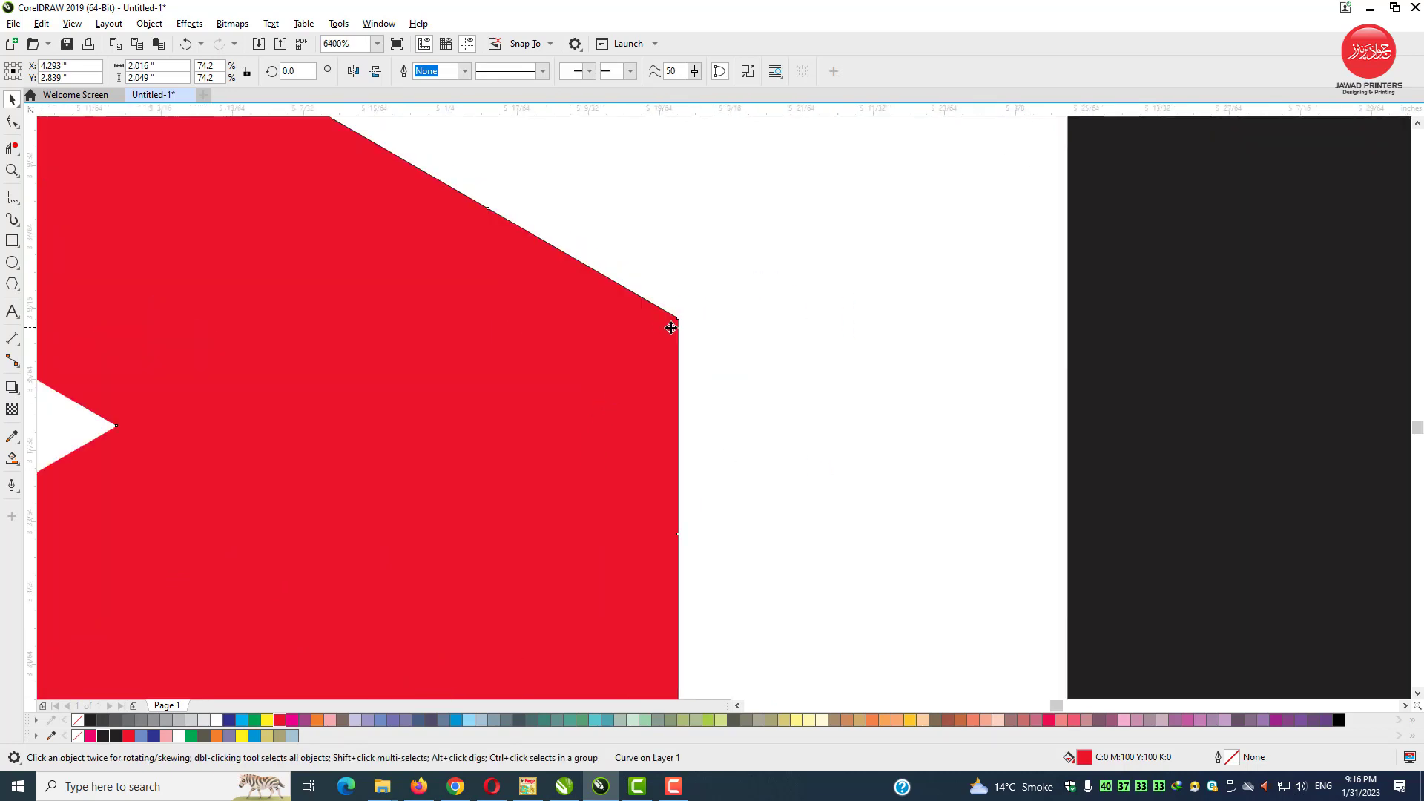
Copy the lower red logo straight across to the column's right side, directly beneath the orange logo.
scroll(671, 328, down, 5)
key(F2)
drag(369, 217, 1114, 581)
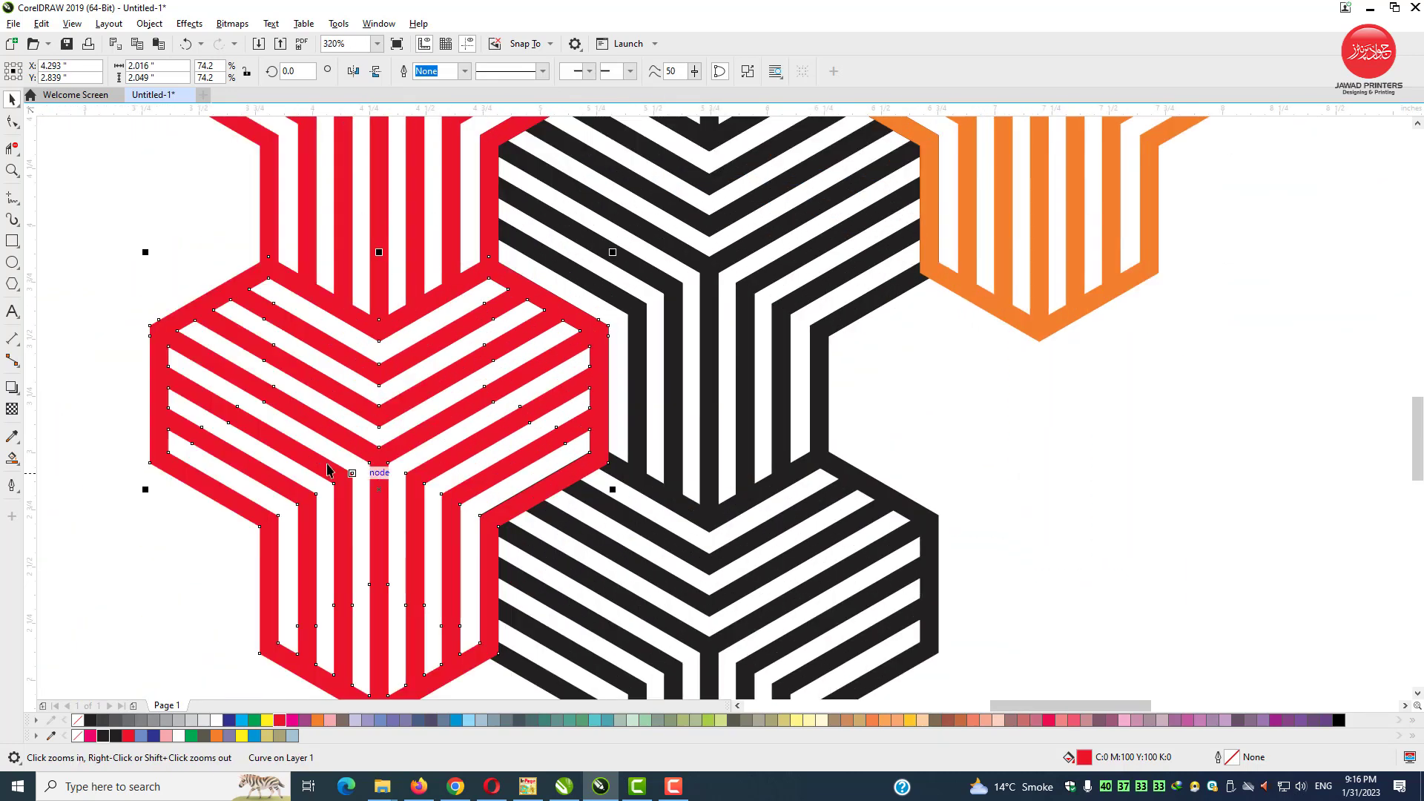
drag(203, 386, 851, 487)
Group all the interlocking logos into one object and fill the group with black.
scroll(851, 487, down, 3)
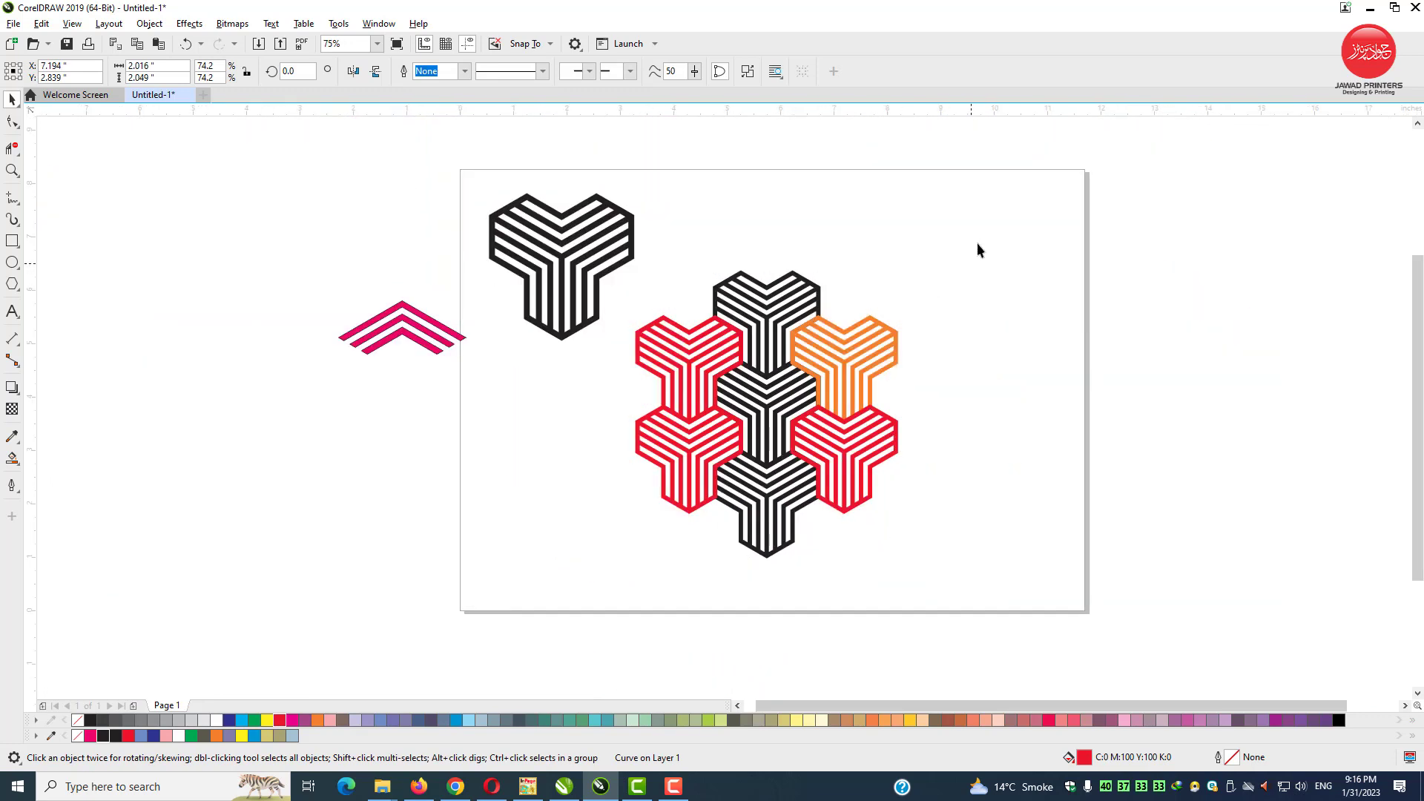
drag(983, 224, 625, 572)
click(280, 720)
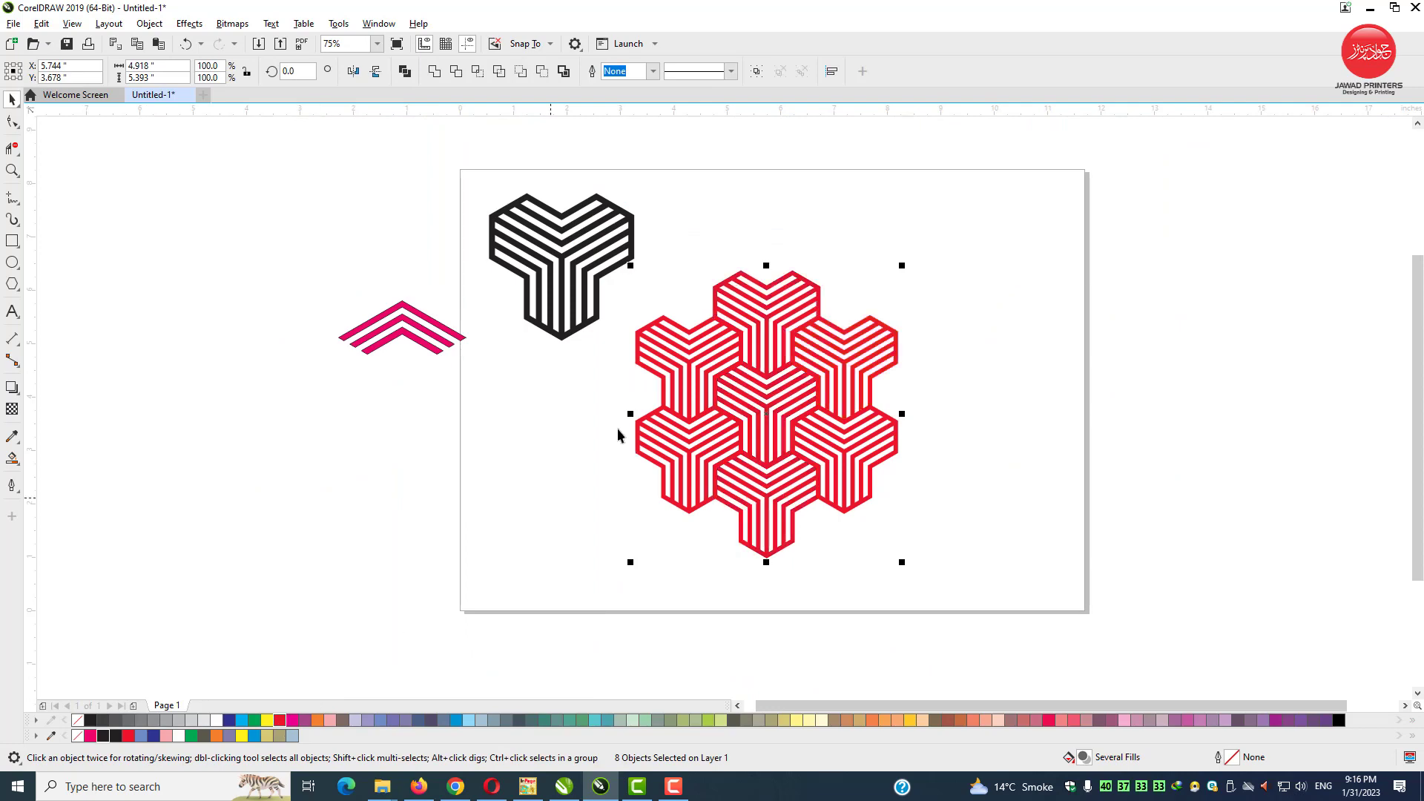
key(F2)
click(884, 462)
key(ctrl+g)
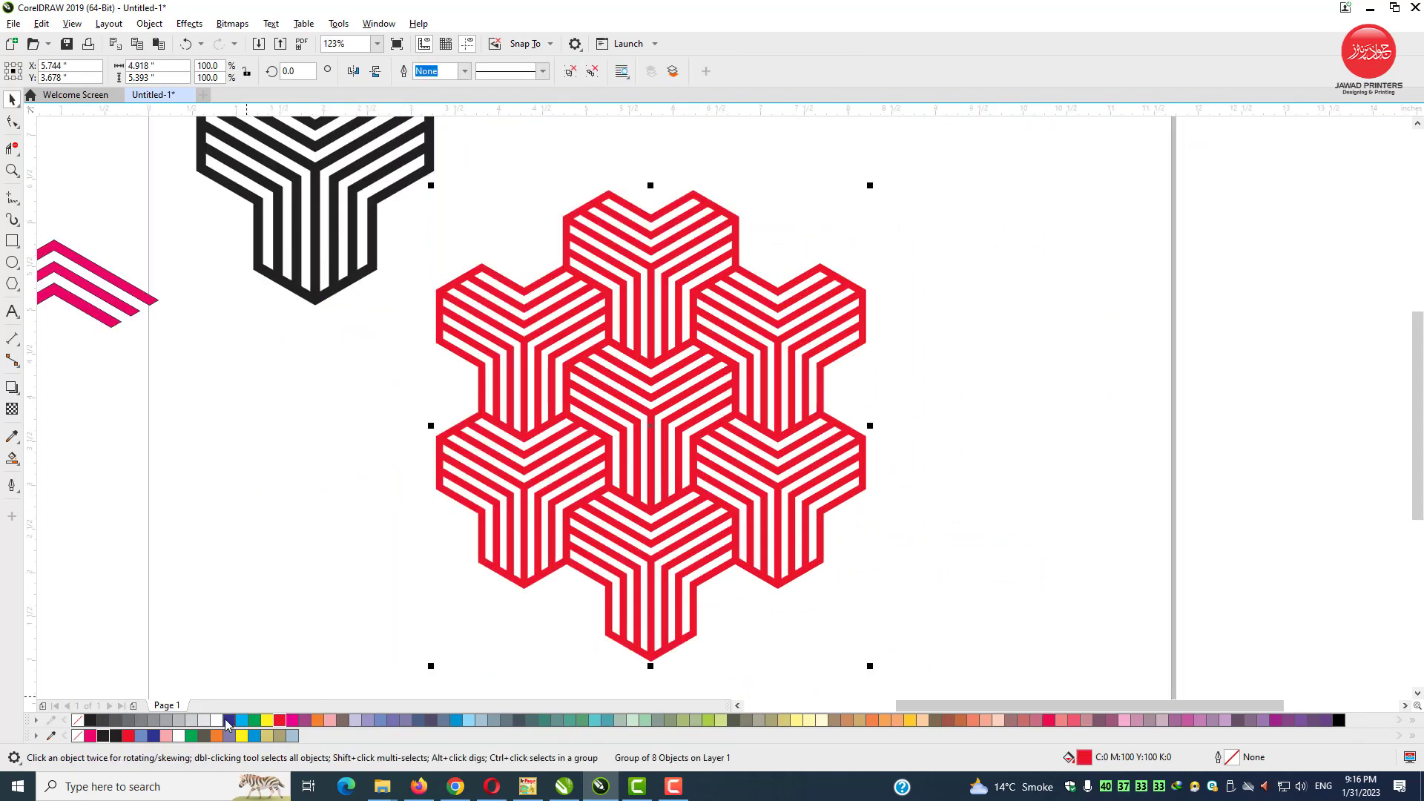
click(103, 737)
key(Escape)
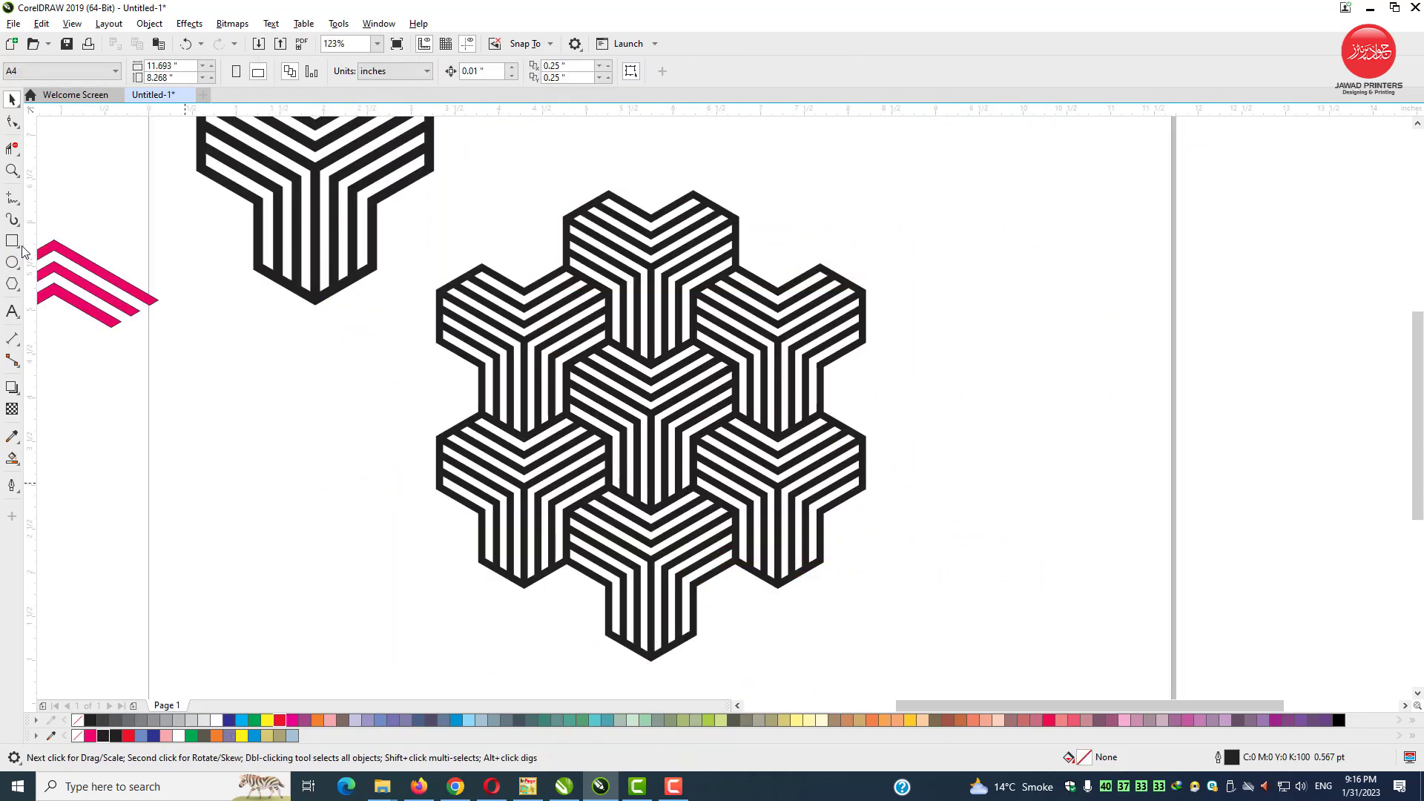
Draw a rectangle about 1.39 by 1.65 in from the centre logo's upper notch and fill it with red M:100 Y:100.
key(F6)
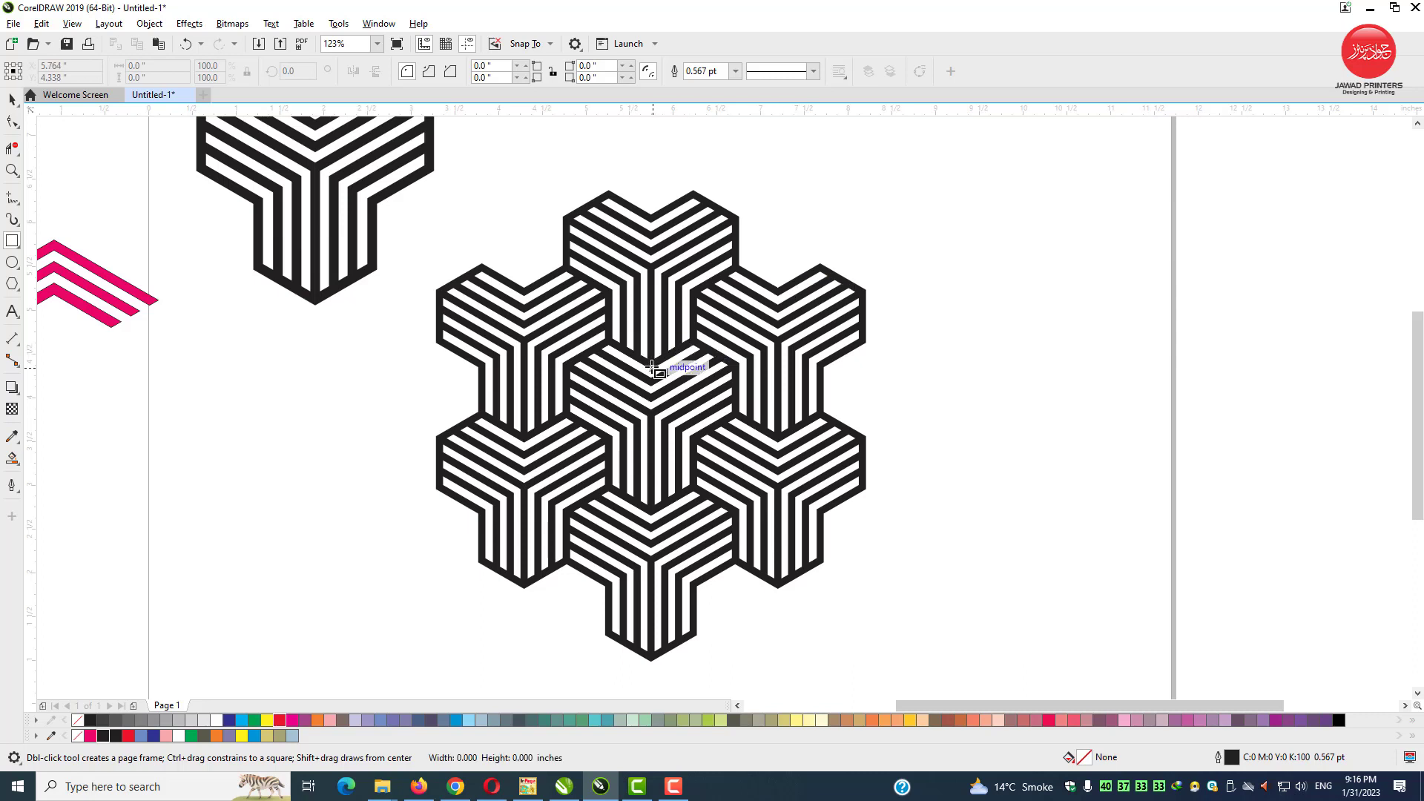
drag(652, 367, 775, 513)
key(space)
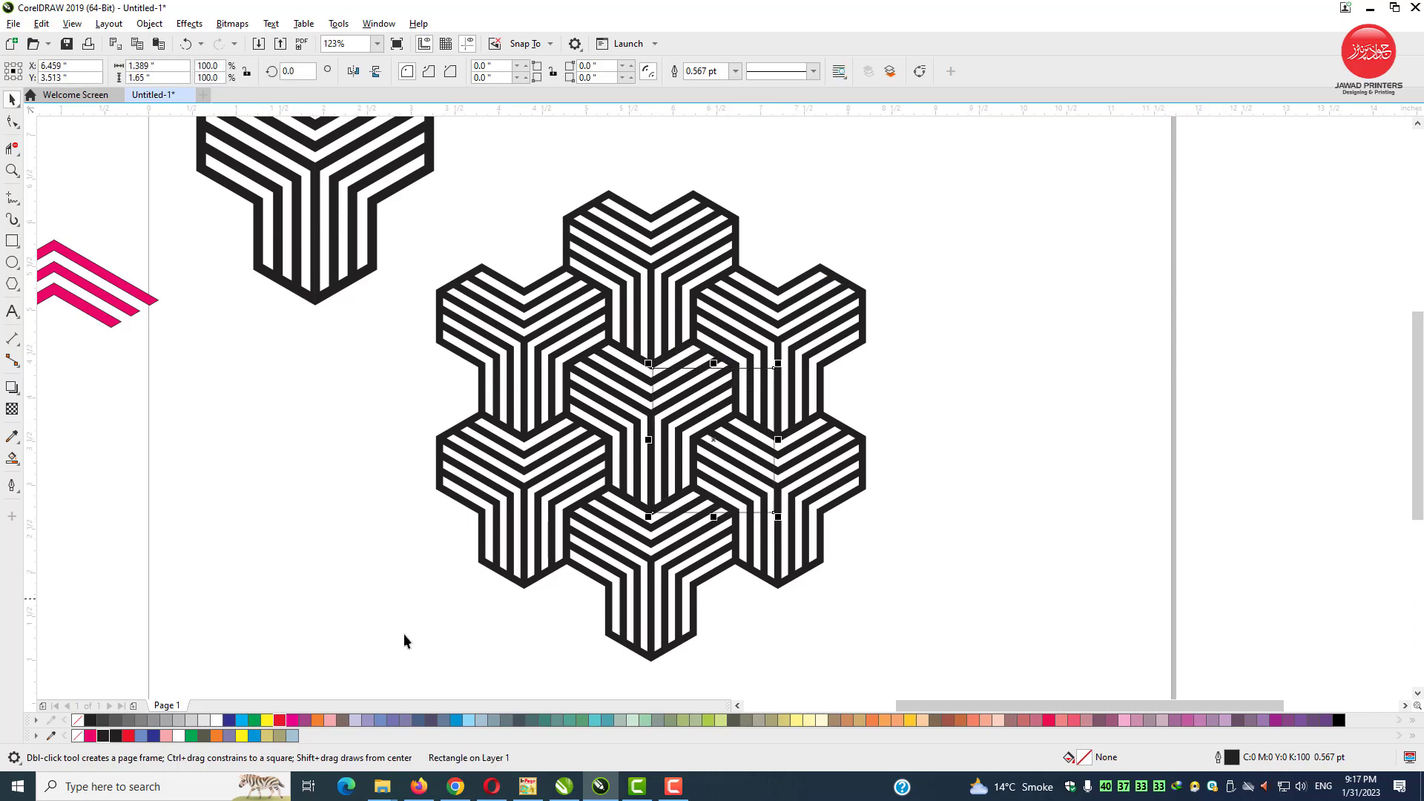
click(280, 721)
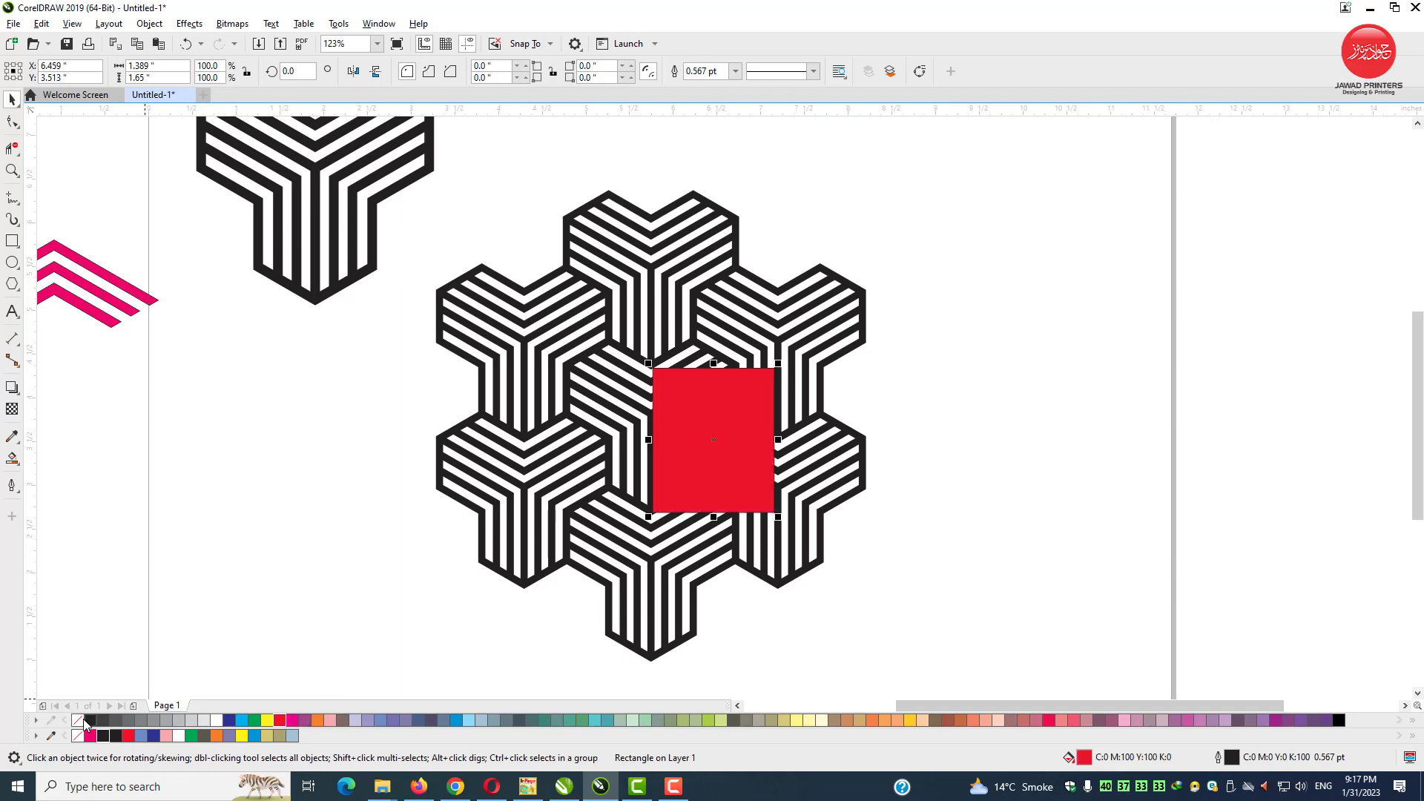
Remove the rectangle's outline and apply a uniform transparency so the pattern shows through.
click(12, 409)
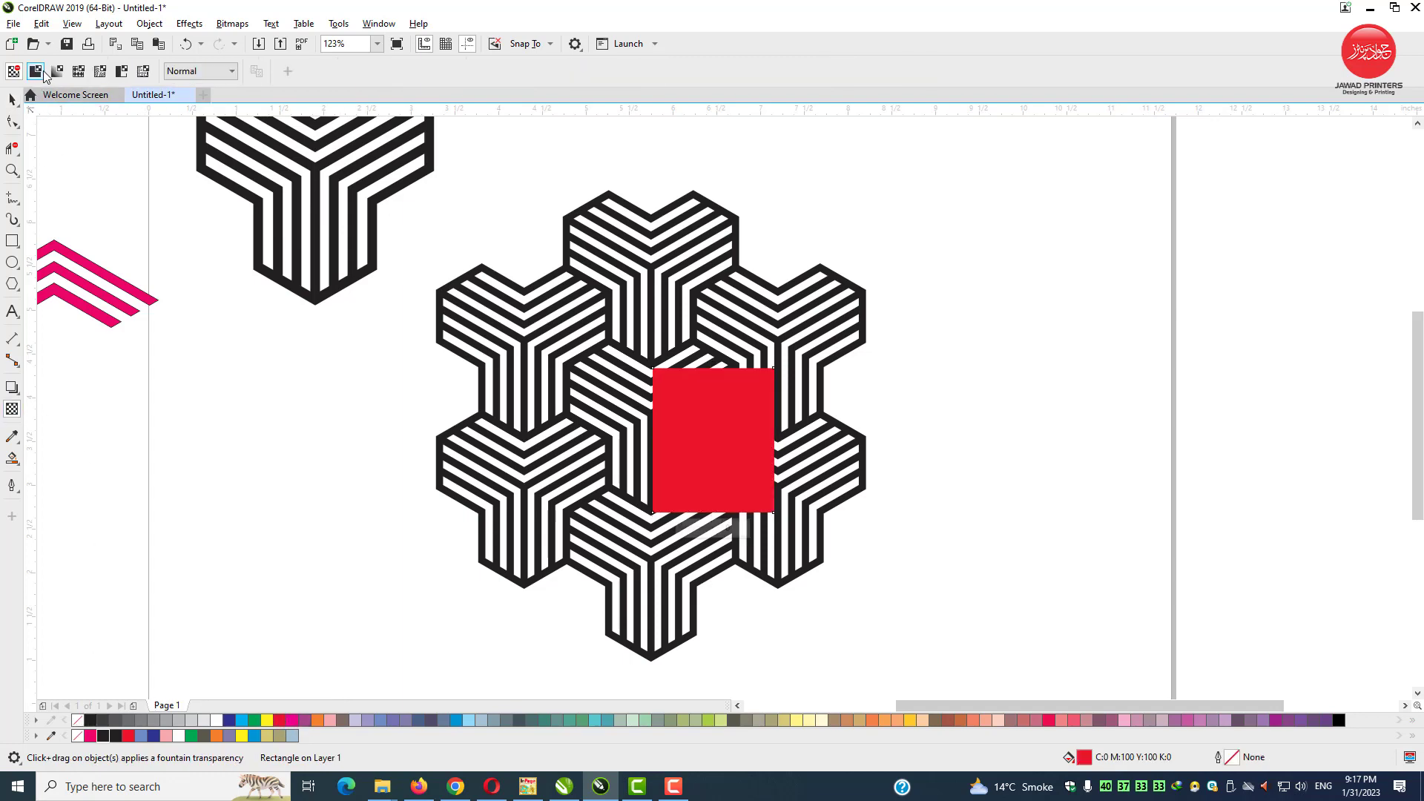
click(40, 72)
key(F2)
drag(435, 260, 883, 546)
key(space)
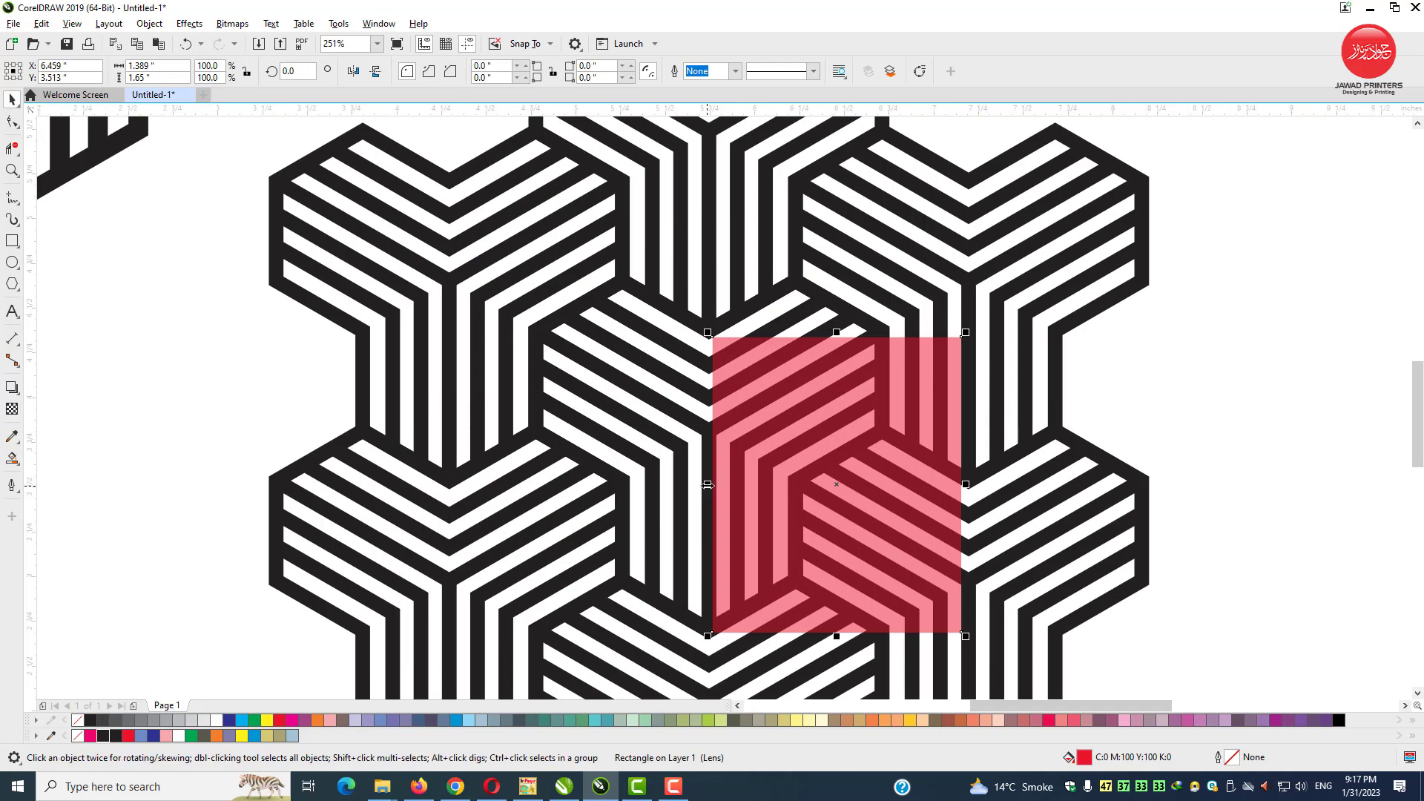
Widen the rectangle on both sides to about 2.92 in and align its top edge with the upper logo's bottom tip.
drag(707, 484, 445, 486)
drag(968, 485, 978, 485)
key(F2)
drag(692, 312, 852, 588)
key(F2)
drag(657, 308, 622, 390)
key(F2)
key(F2)
click(630, 375)
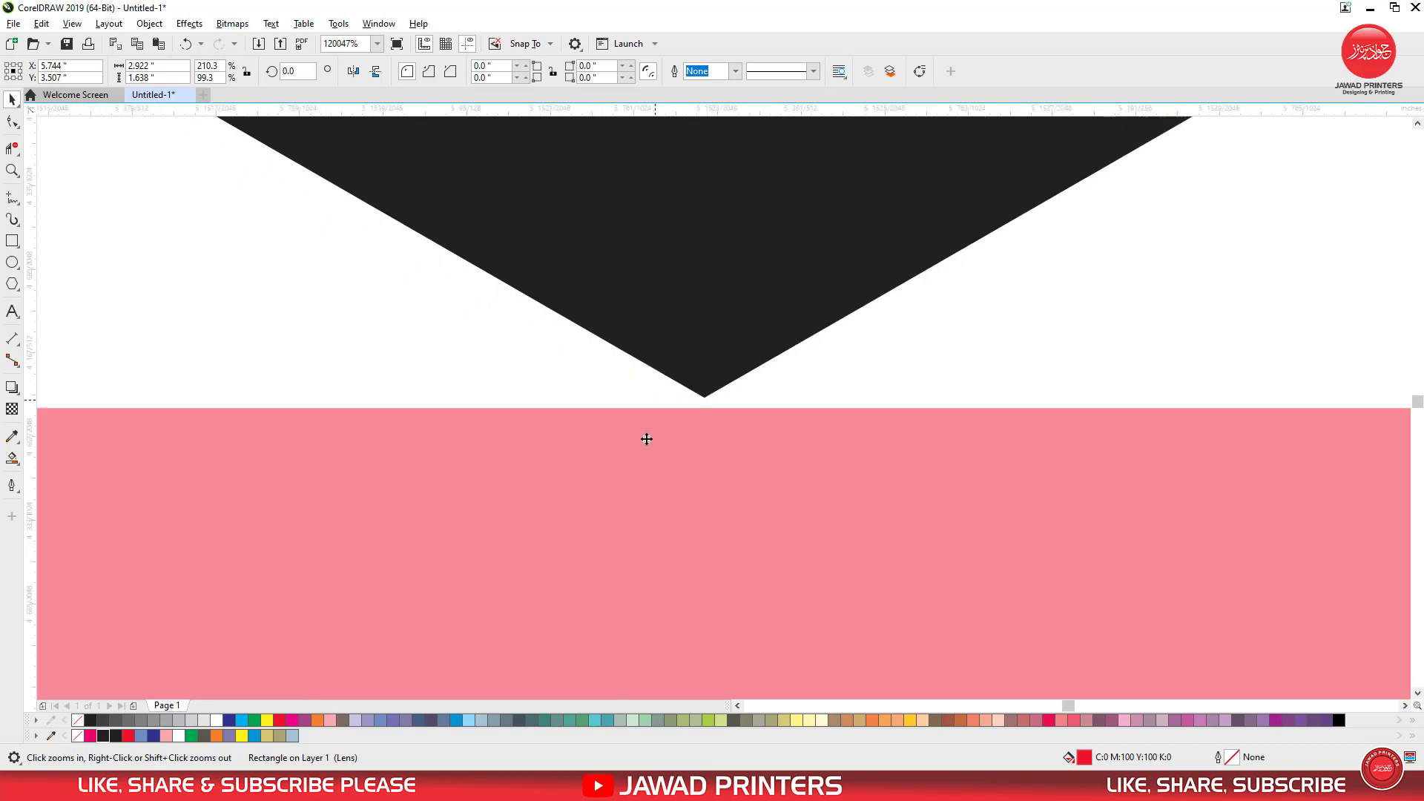
drag(715, 508, 714, 497)
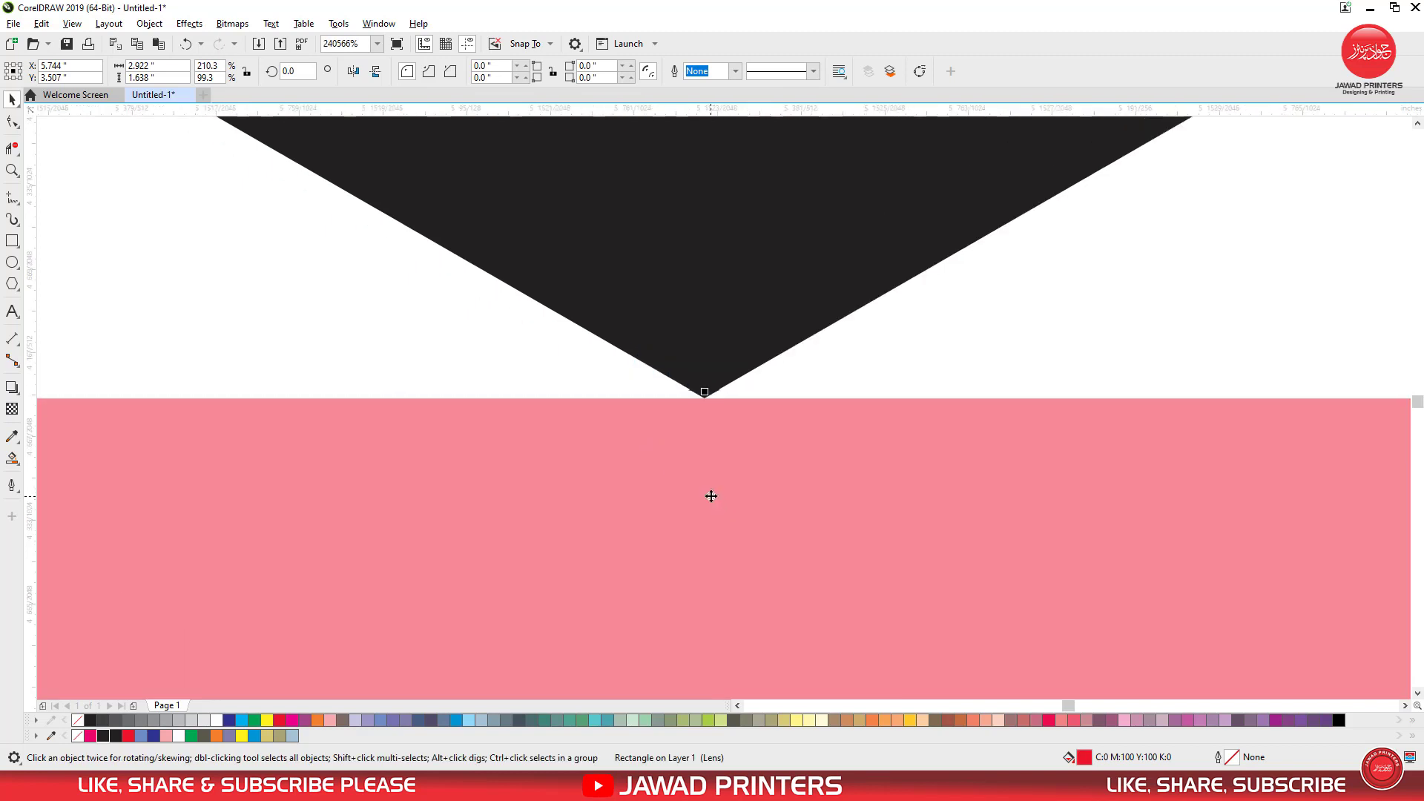
Extend the rectangle's bottom edge to the centre logo's bottom tip, making it about 1.67 in high.
scroll(674, 494, down, 8)
scroll(668, 535, down, 3)
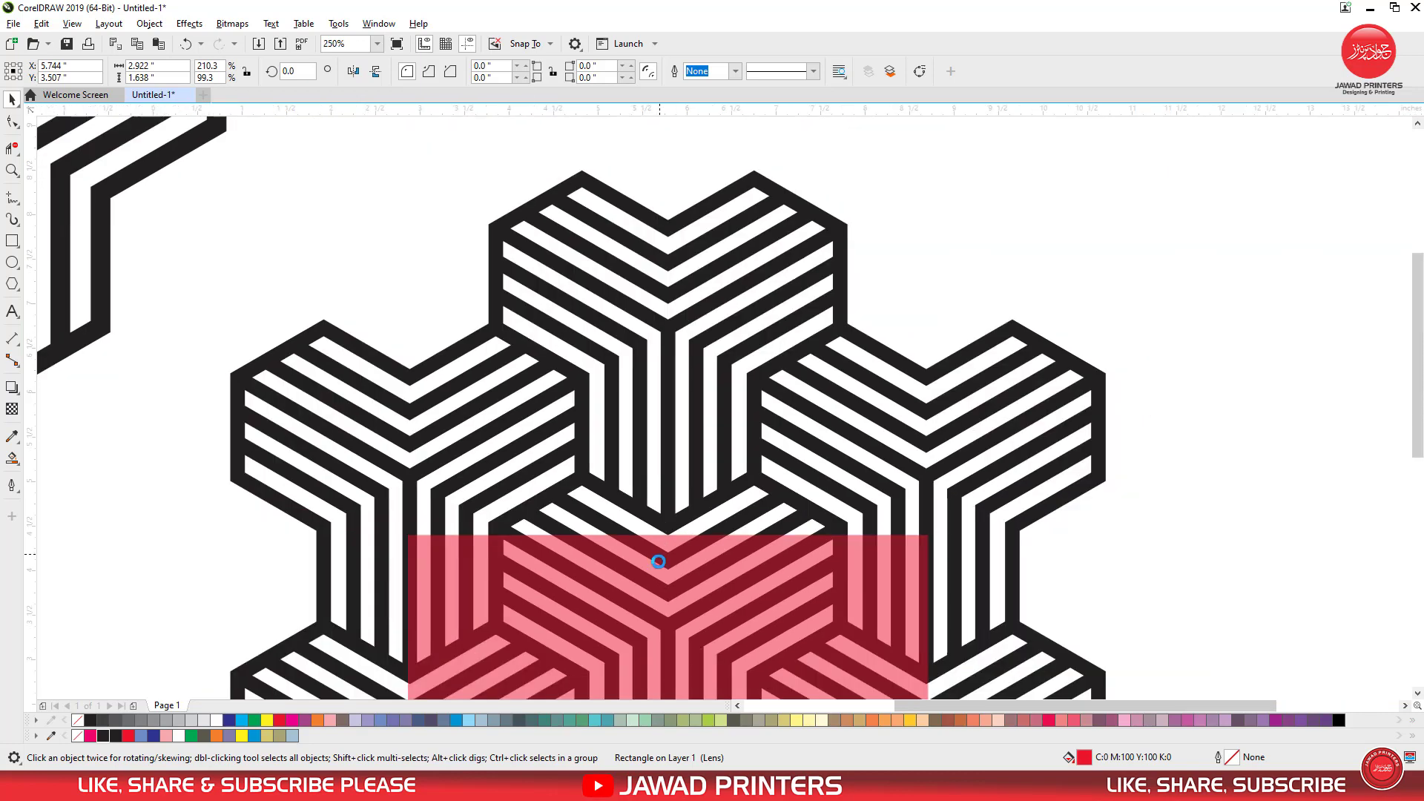
key(F2)
drag(601, 620, 749, 713)
key(F2)
drag(610, 346, 748, 468)
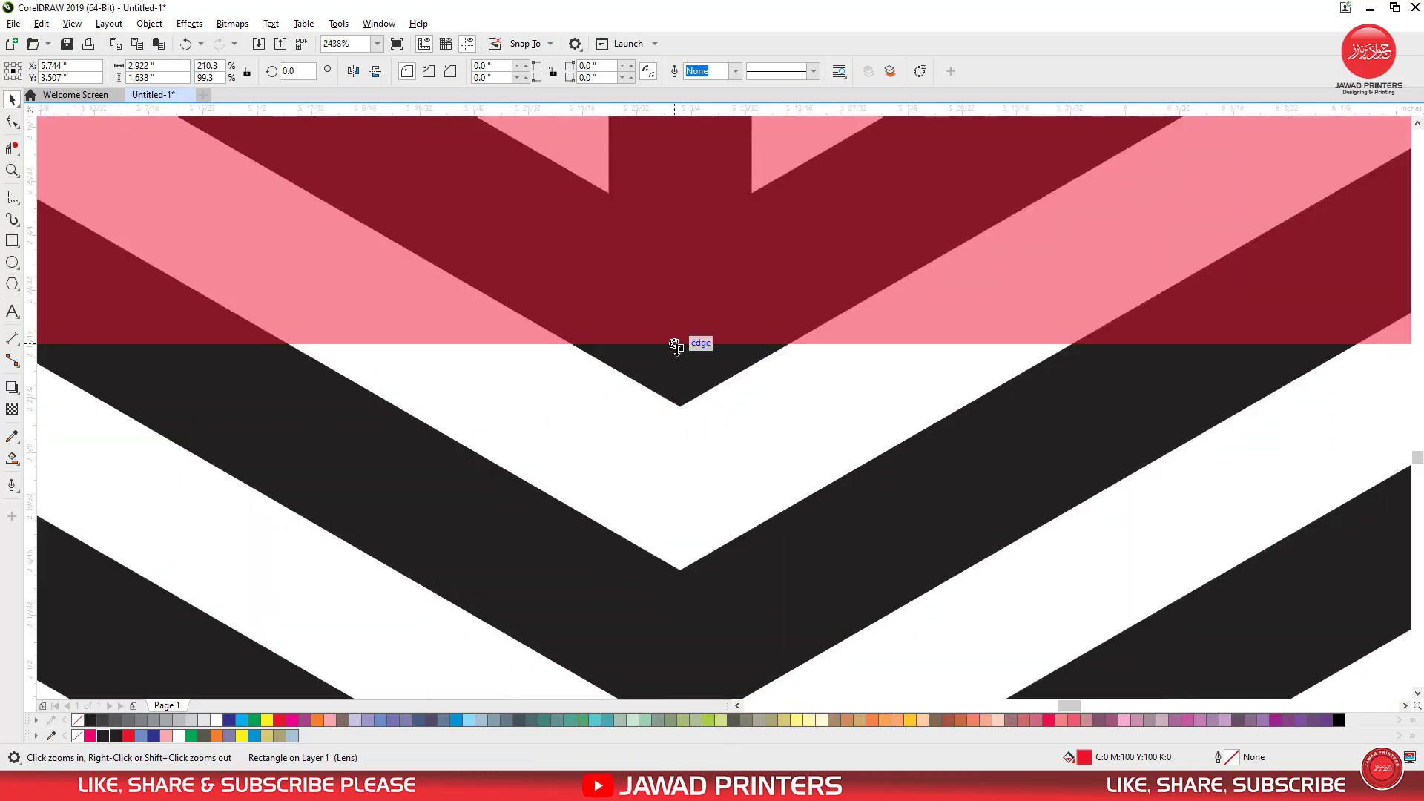
drag(676, 345, 700, 424)
scroll(697, 409, down, 1)
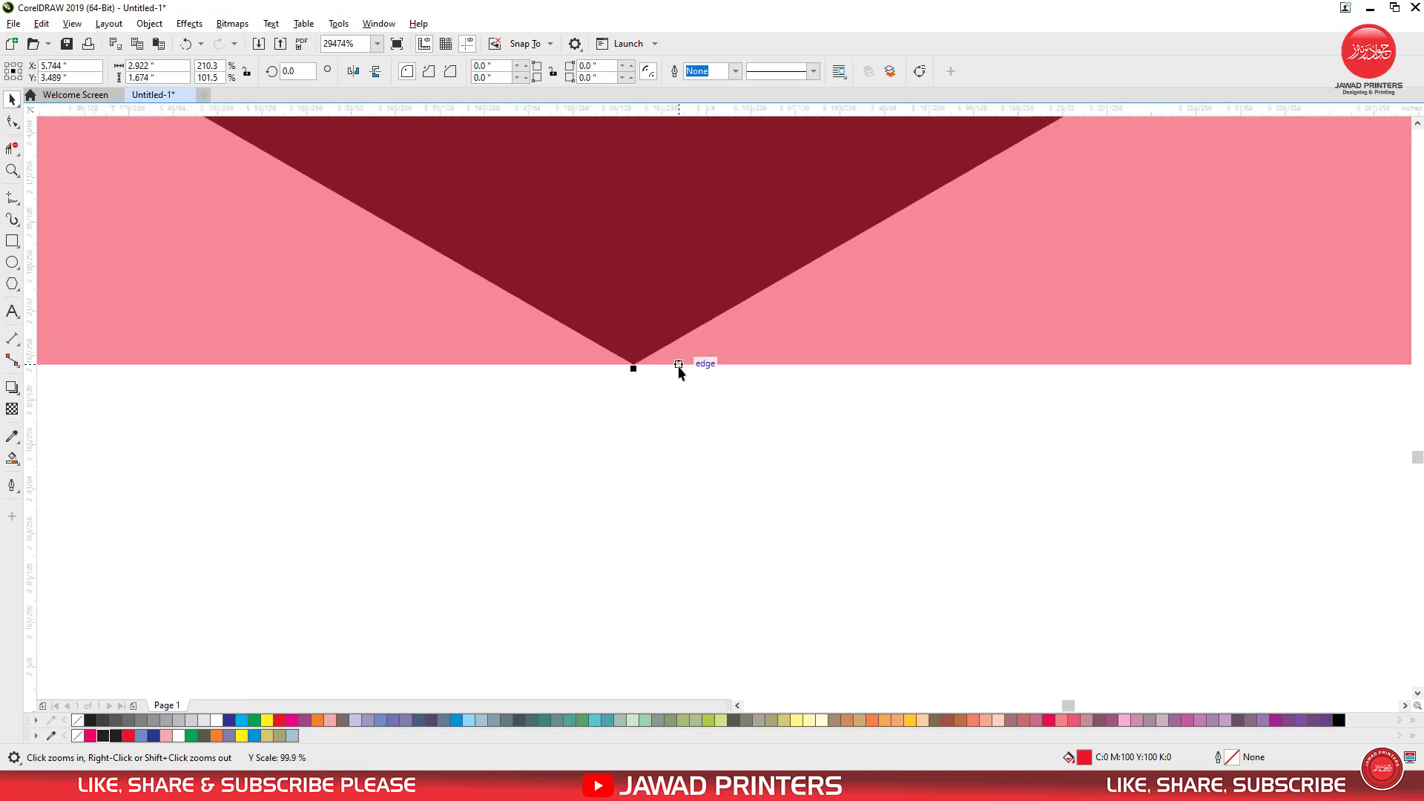
Pull the rectangle's left and right edges in to the side logos' centre lines, making it 2.902 in wide.
scroll(674, 371, down, 8)
scroll(782, 309, up, 1)
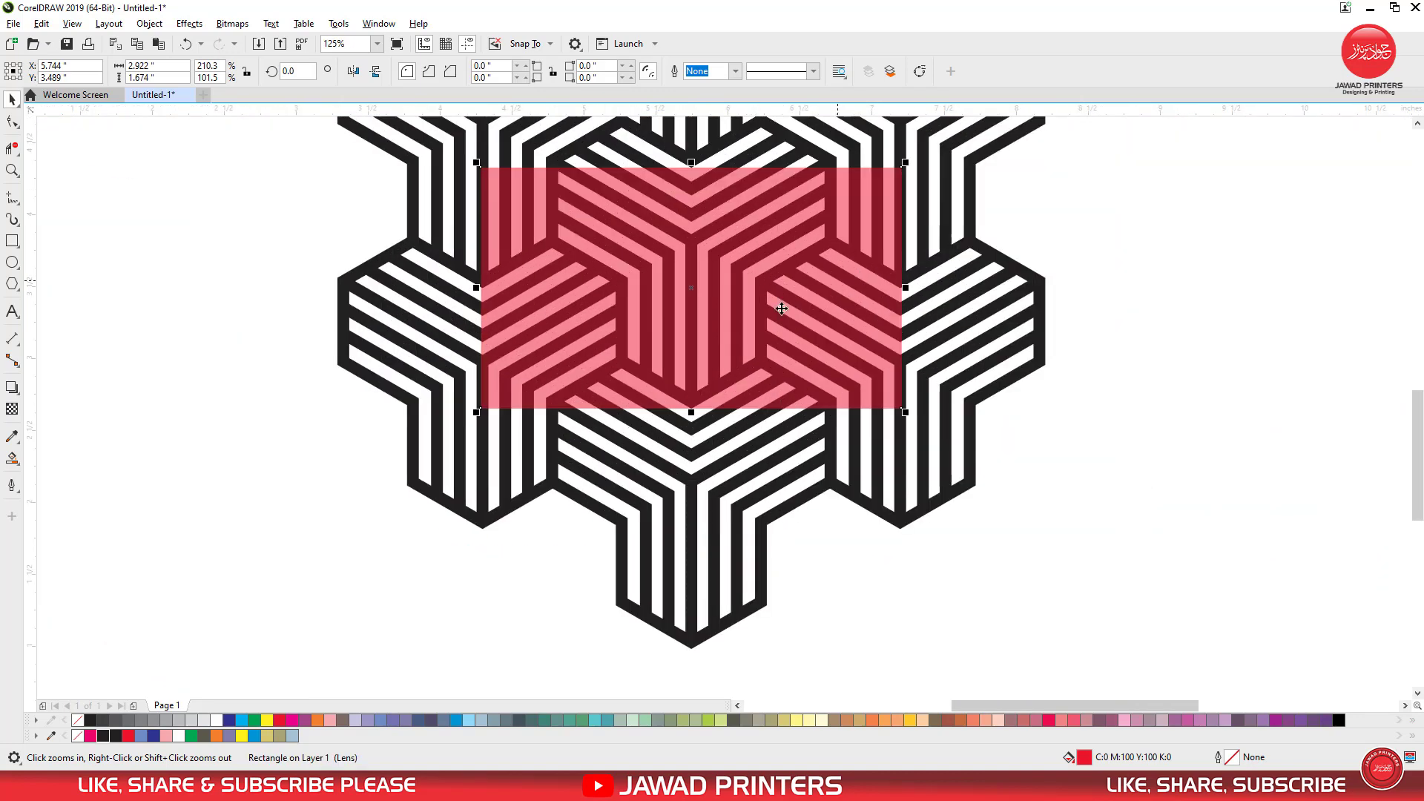
shift+click(693, 144)
click(1085, 216)
click(513, 190)
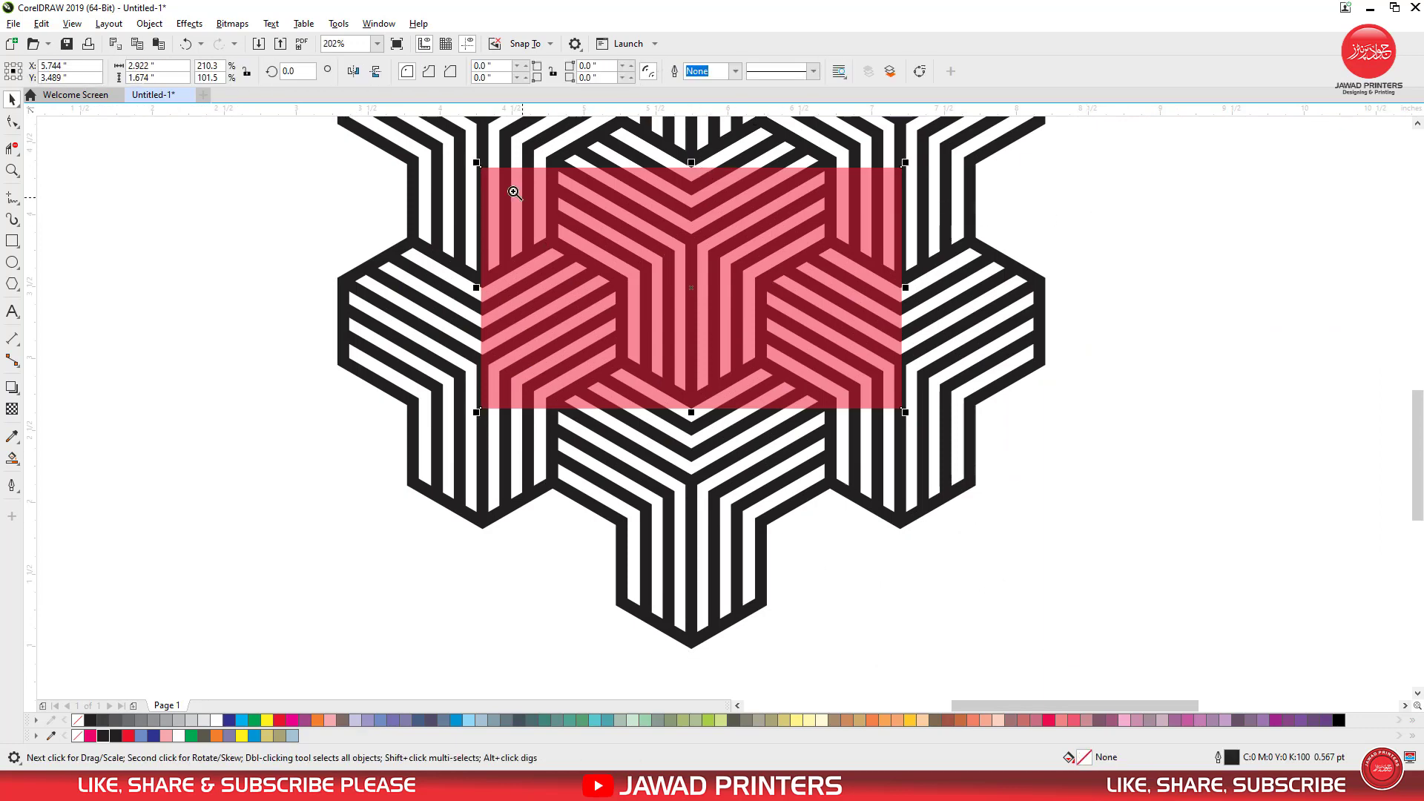
key(F2)
drag(458, 251, 533, 330)
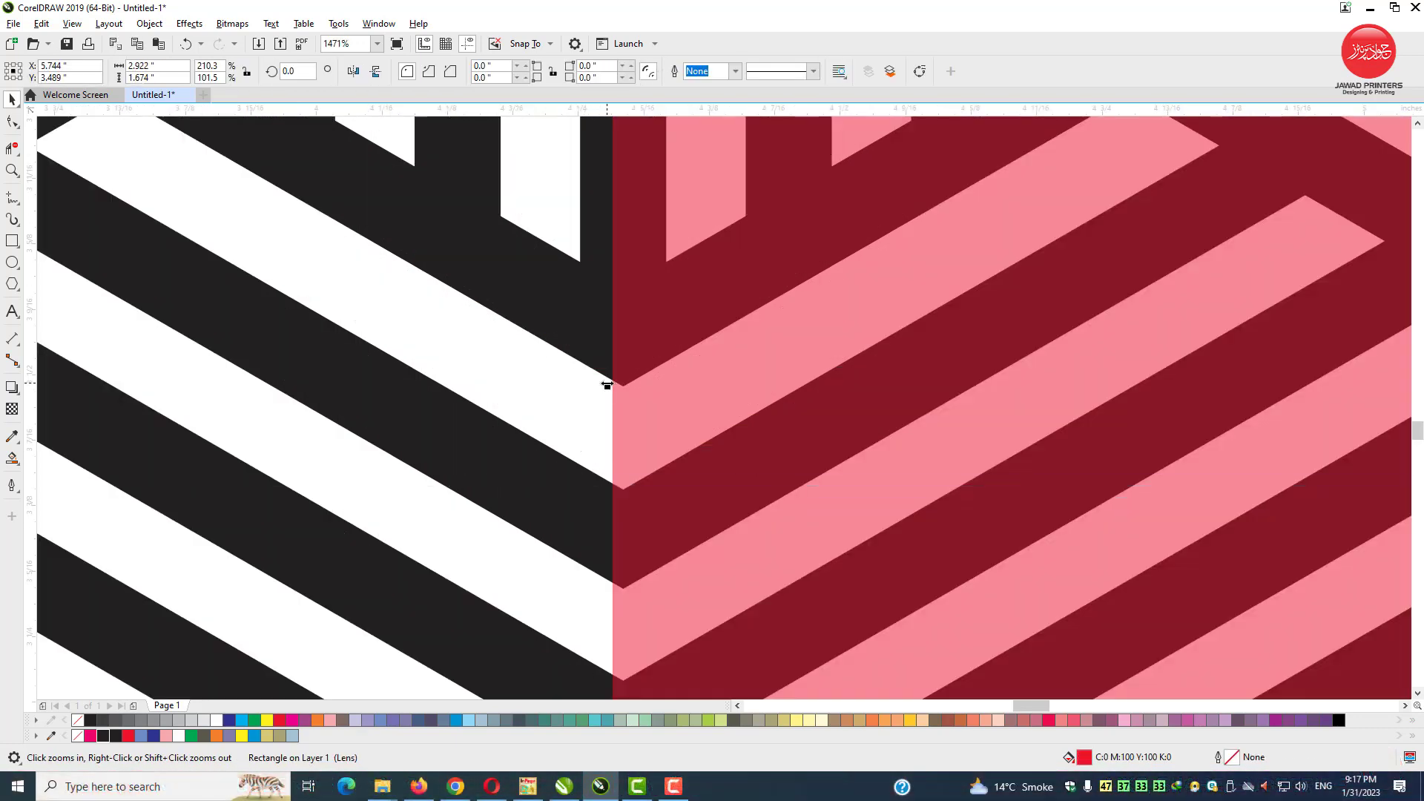
mouse_move(607, 385)
mouse_down()
mouse_move(631, 384)
mouse_move(617, 385)
mouse_up()
scroll(773, 354, down, 3)
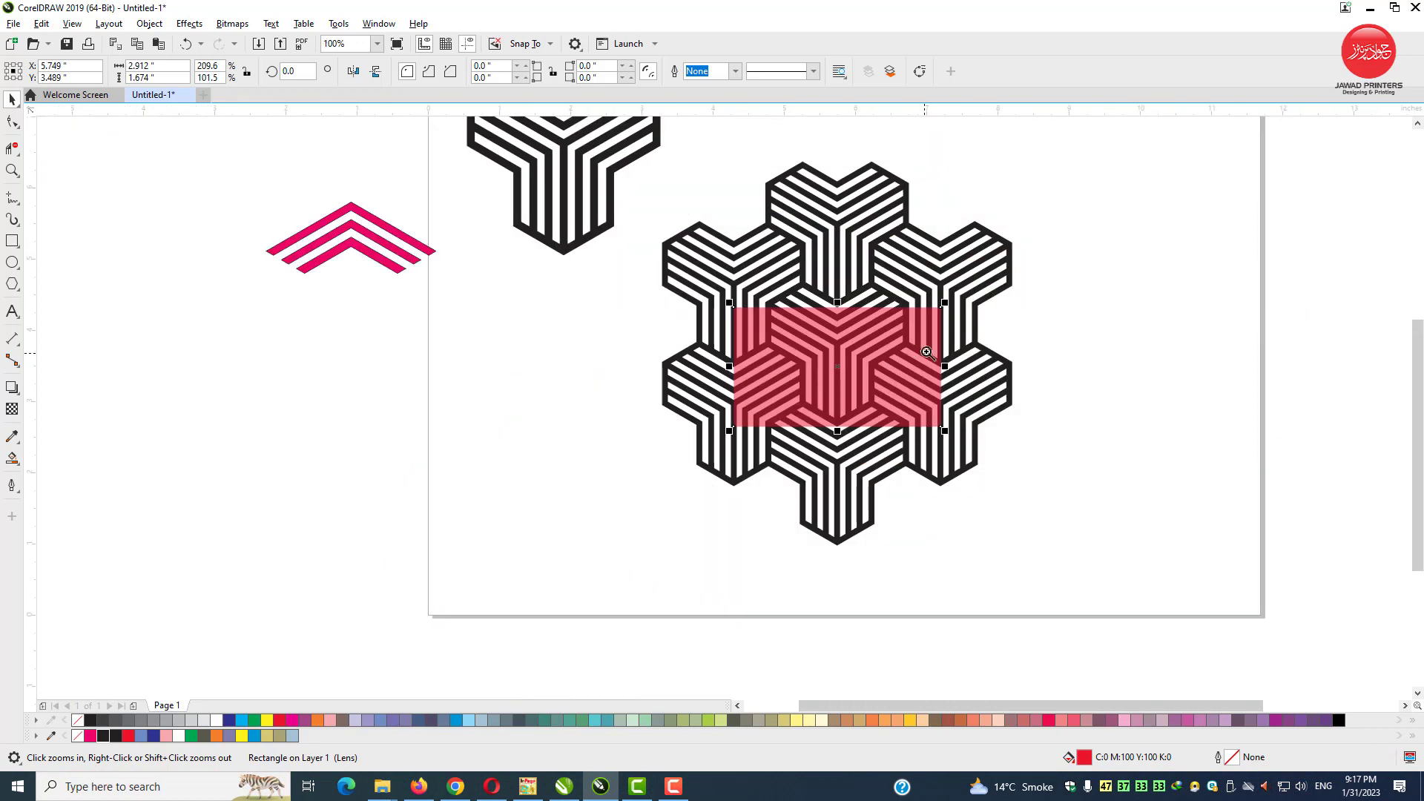
drag(973, 393, 973, 393)
drag(609, 439, 602, 440)
scroll(601, 440, down, 3)
click(675, 318)
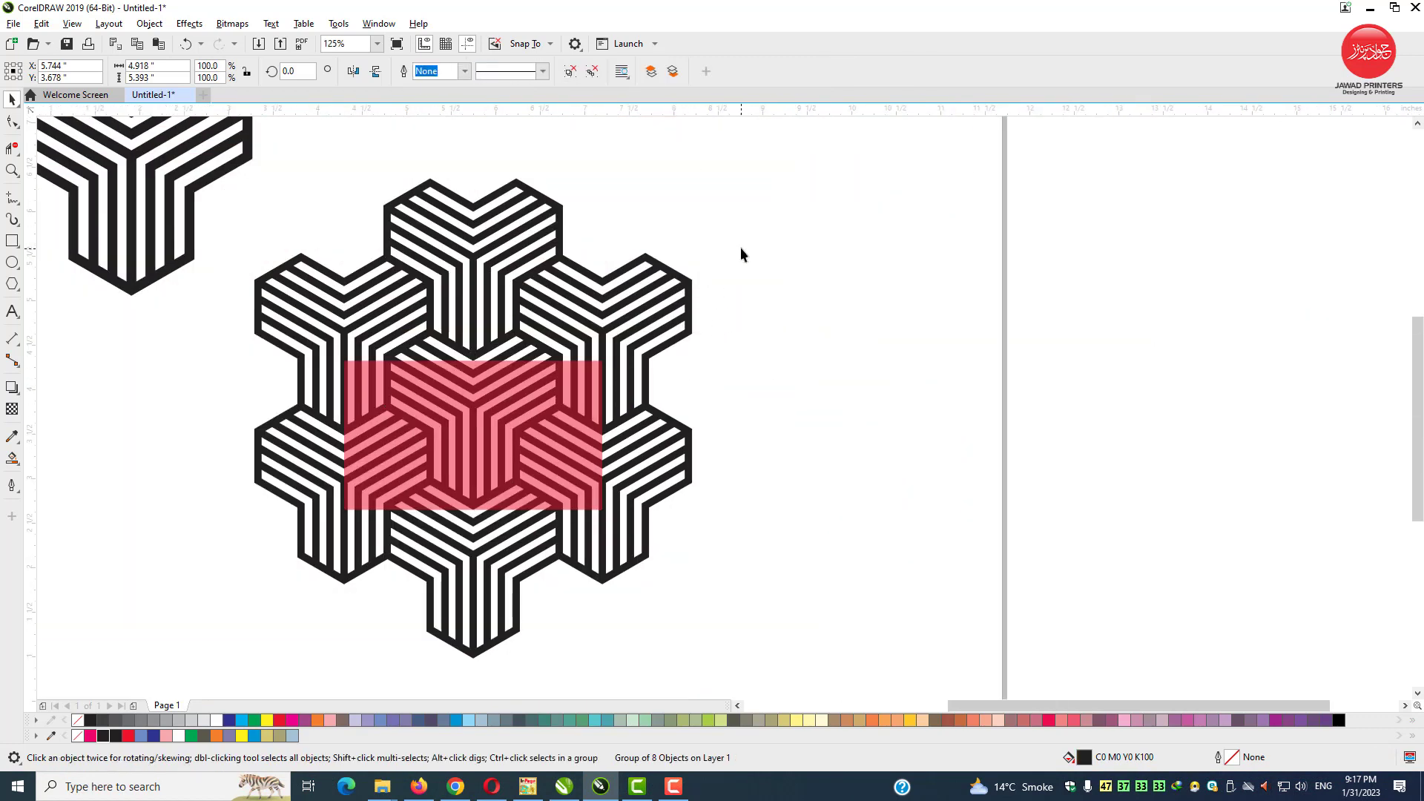
click(741, 246)
drag(665, 296, 745, 298)
key(ctrl+z)
Intersect the logo group with the transparent rectangle and move the resulting pattern tile out to the right of the cluster.
scroll(485, 444, up, 2)
click(626, 306)
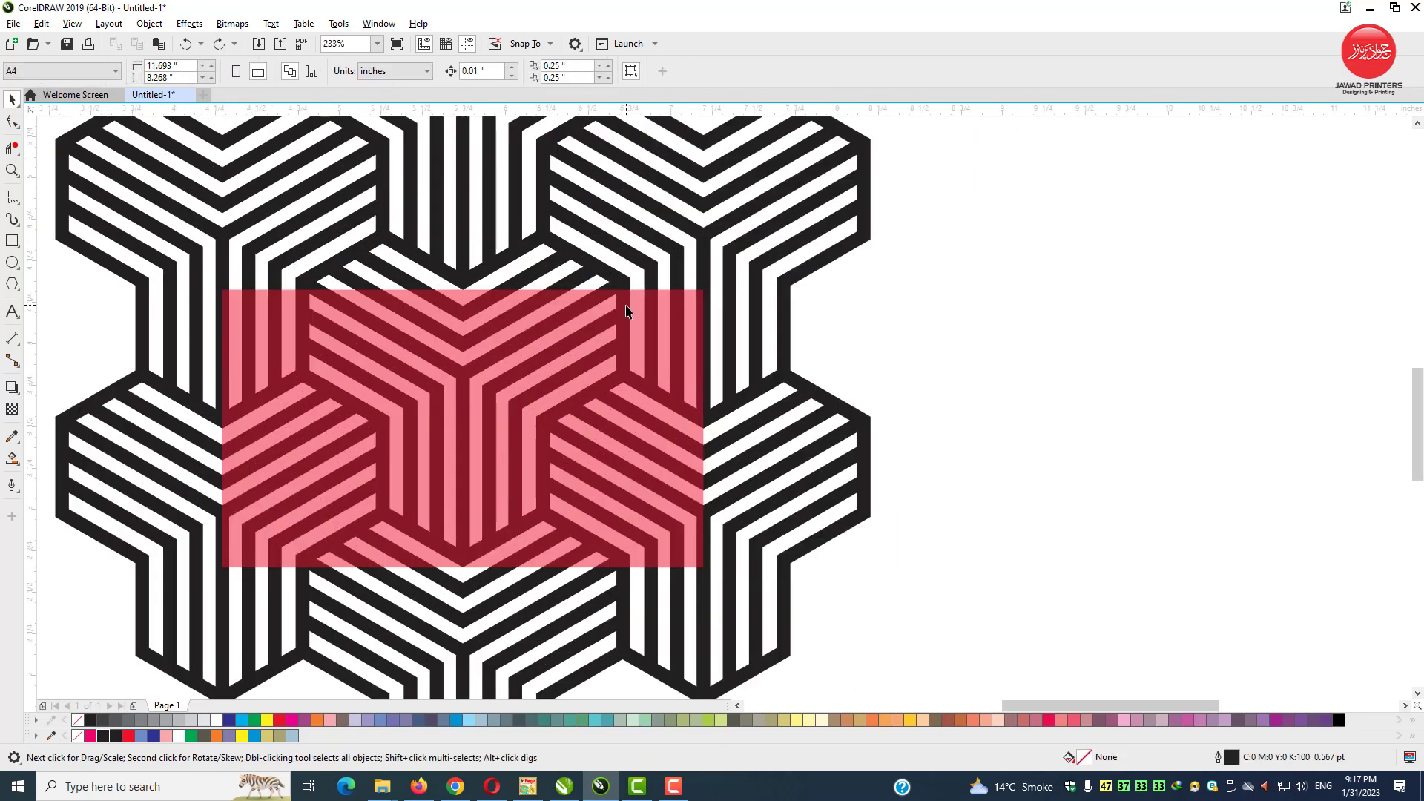
click(641, 266)
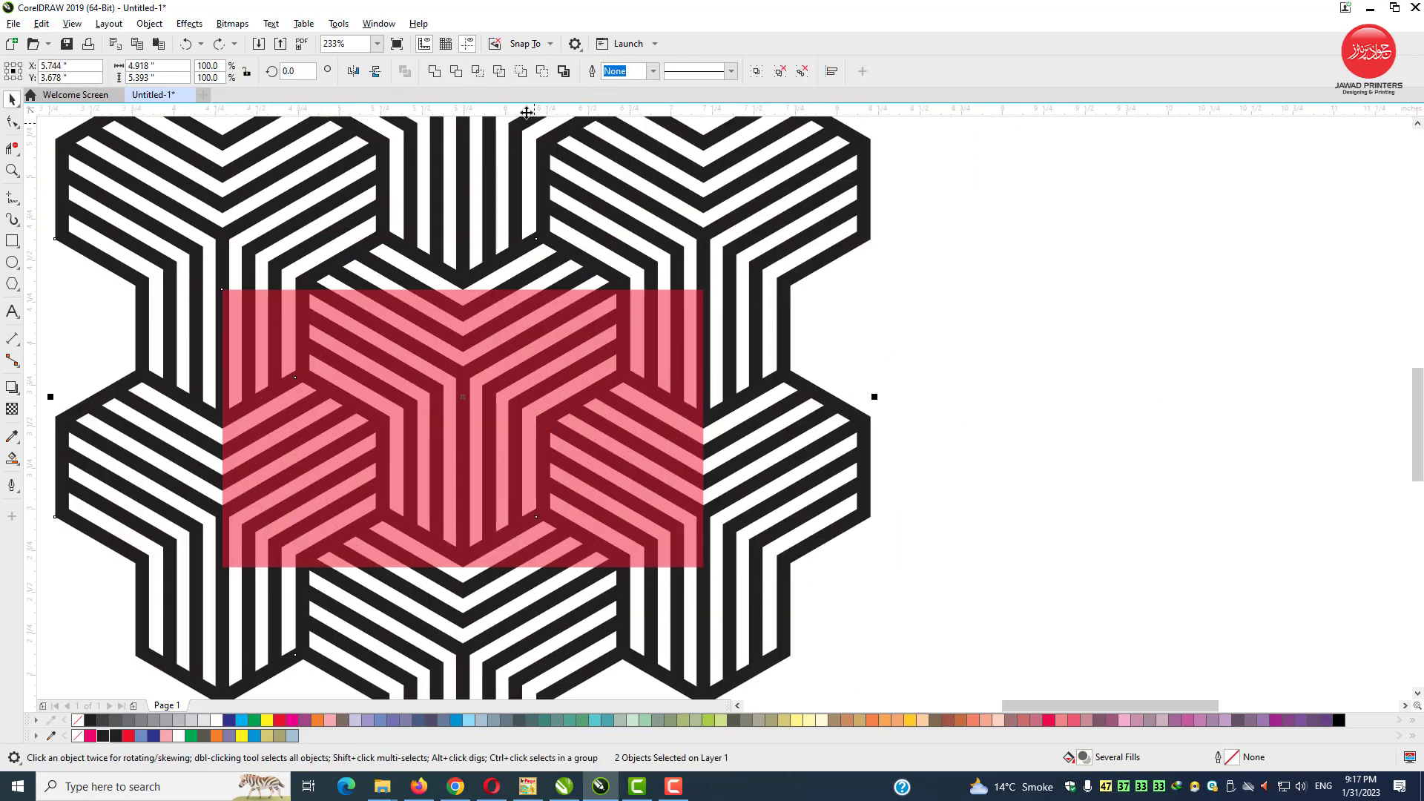
click(477, 71)
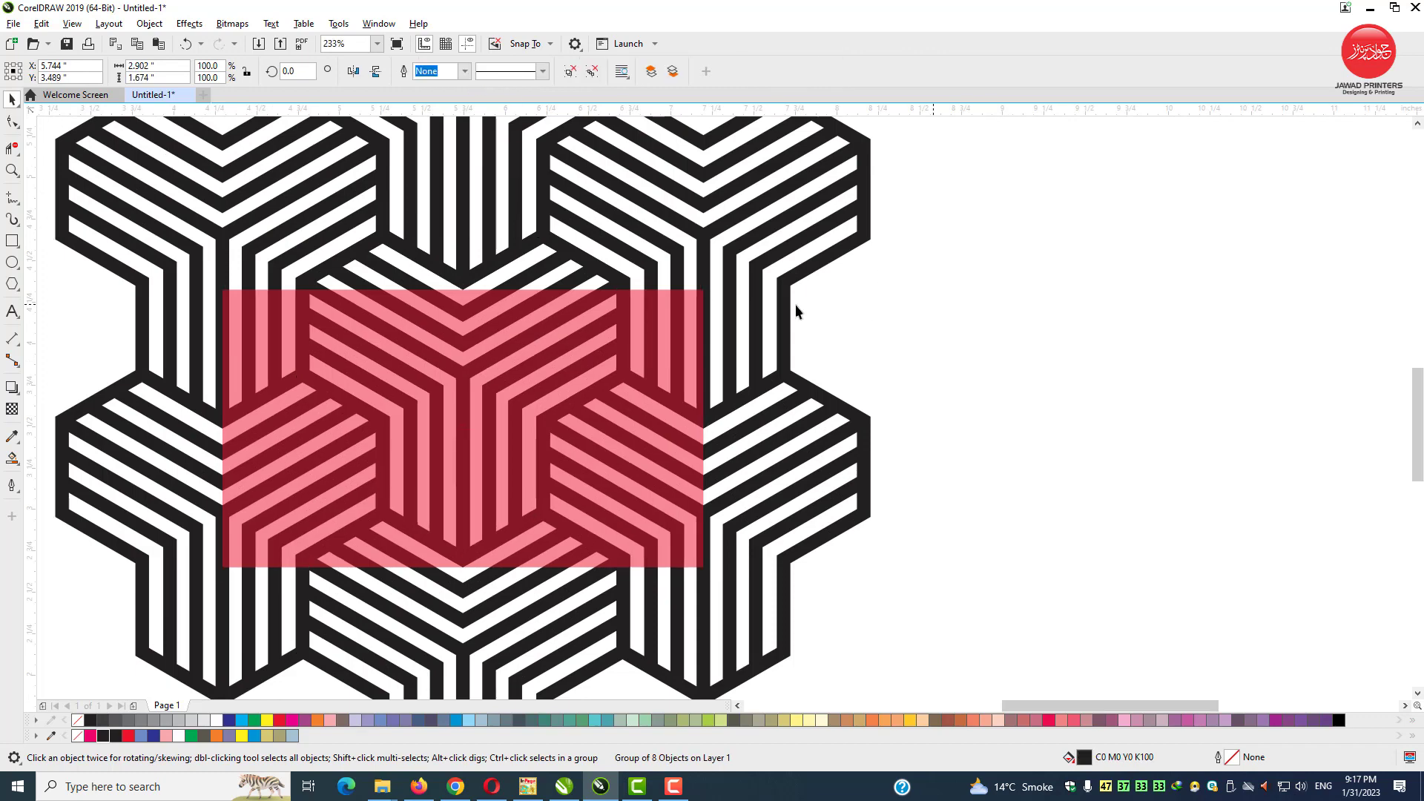
click(795, 304)
click(656, 304)
alt+click(656, 304)
drag(464, 429, 1200, 429)
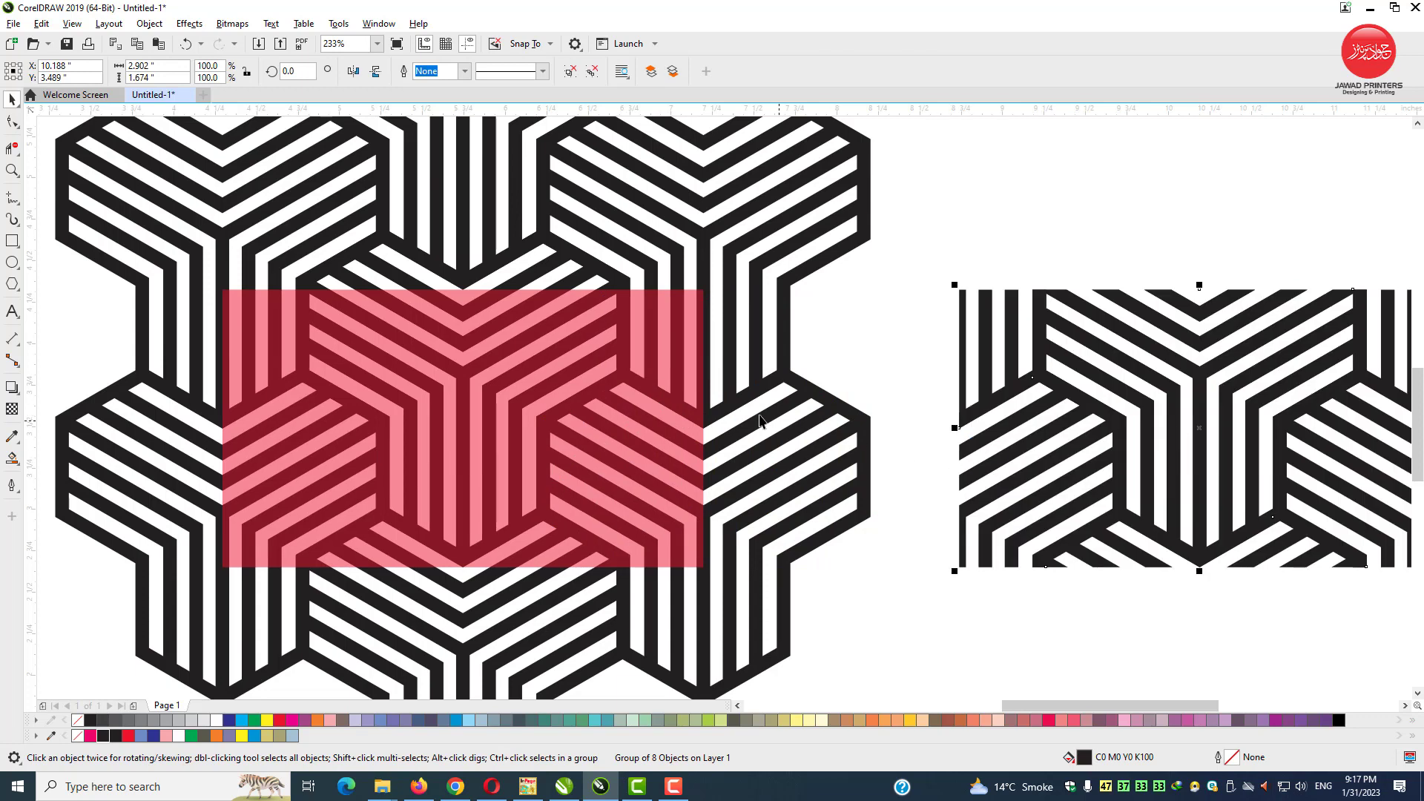
Intersect the rectangle and logo group again and move the second pattern tile out to the left of the cluster.
click(591, 190)
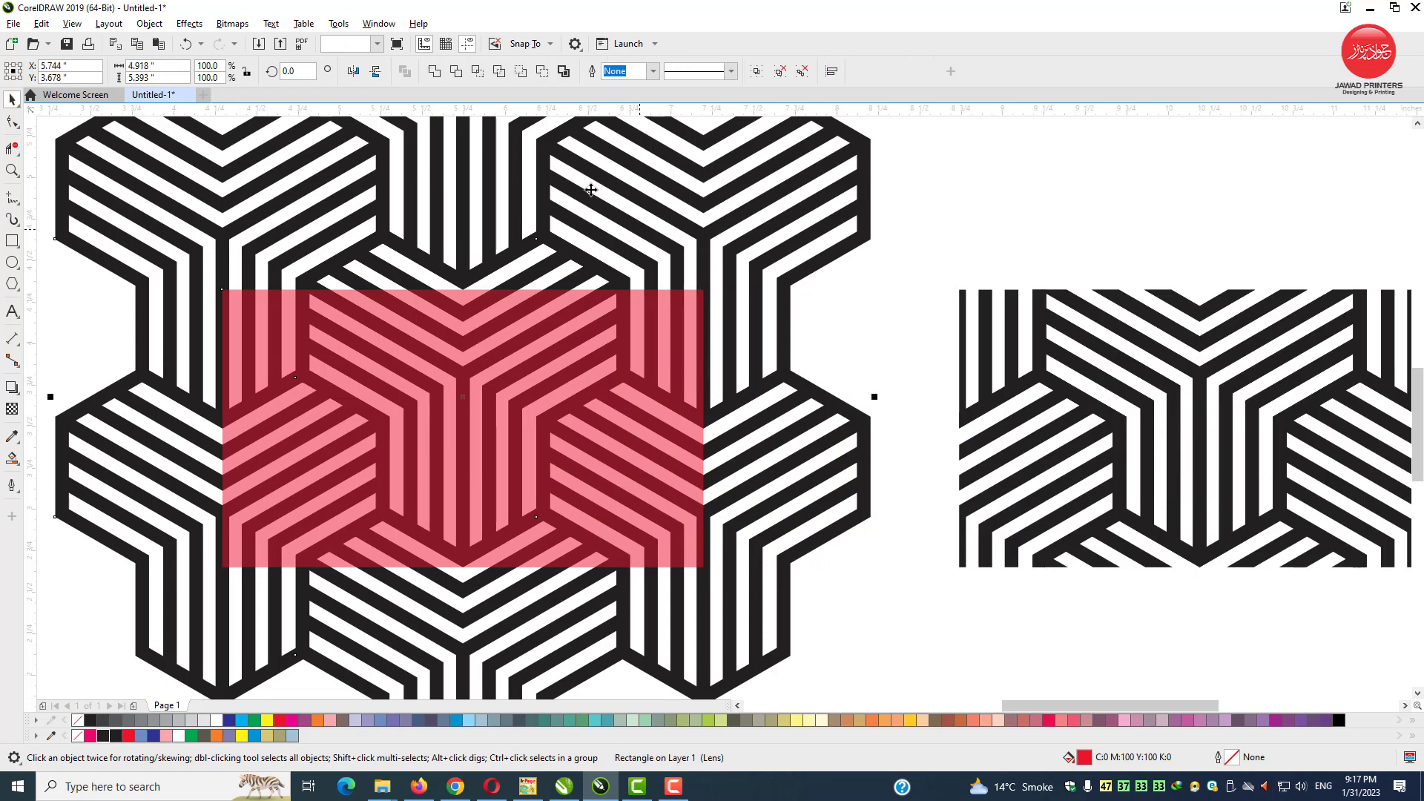
click(478, 71)
click(787, 229)
click(675, 325)
scroll(676, 323, down, 2)
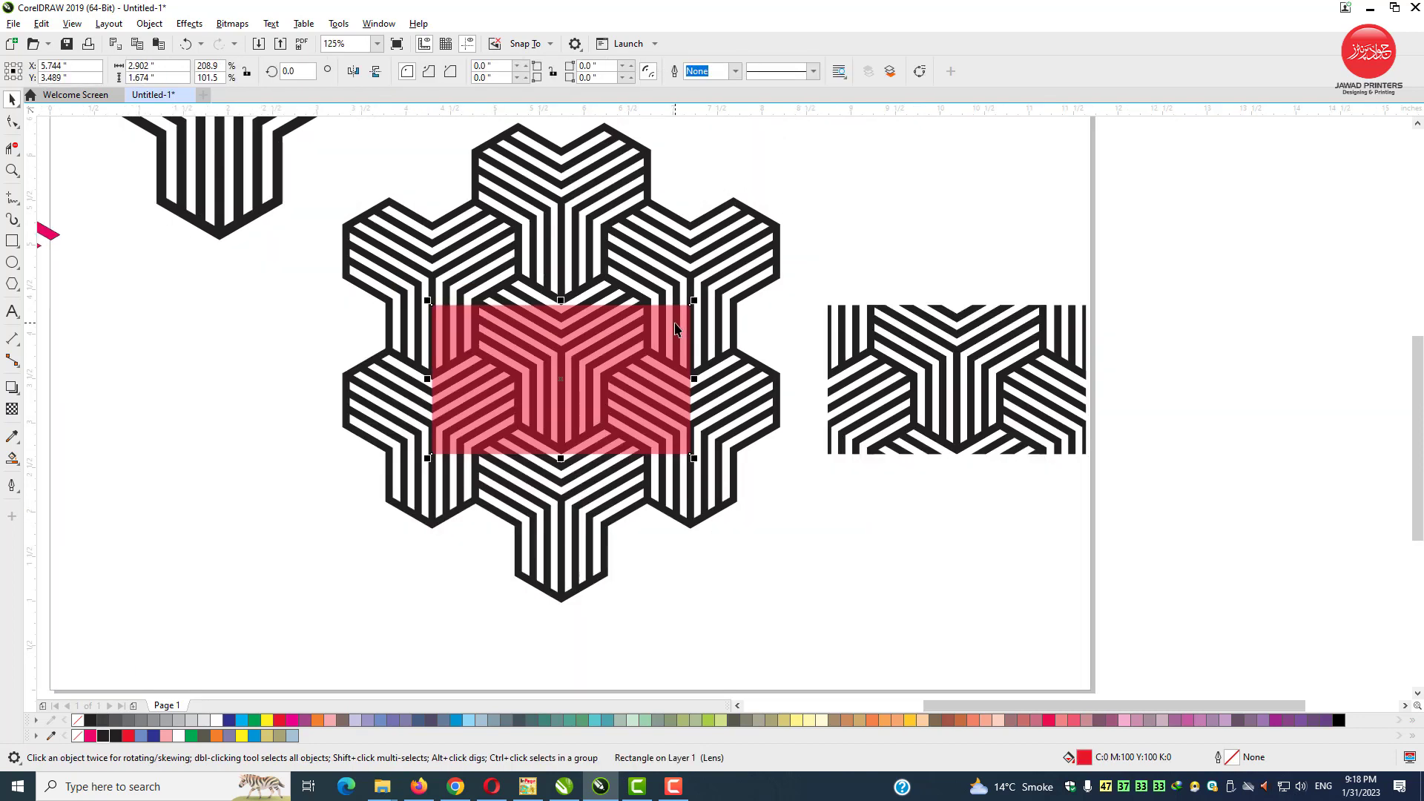
alt+click(675, 324)
drag(564, 379, 178, 378)
Move the logo cluster together with its red rectangle off the left side of the page.
scroll(746, 278, down, 2)
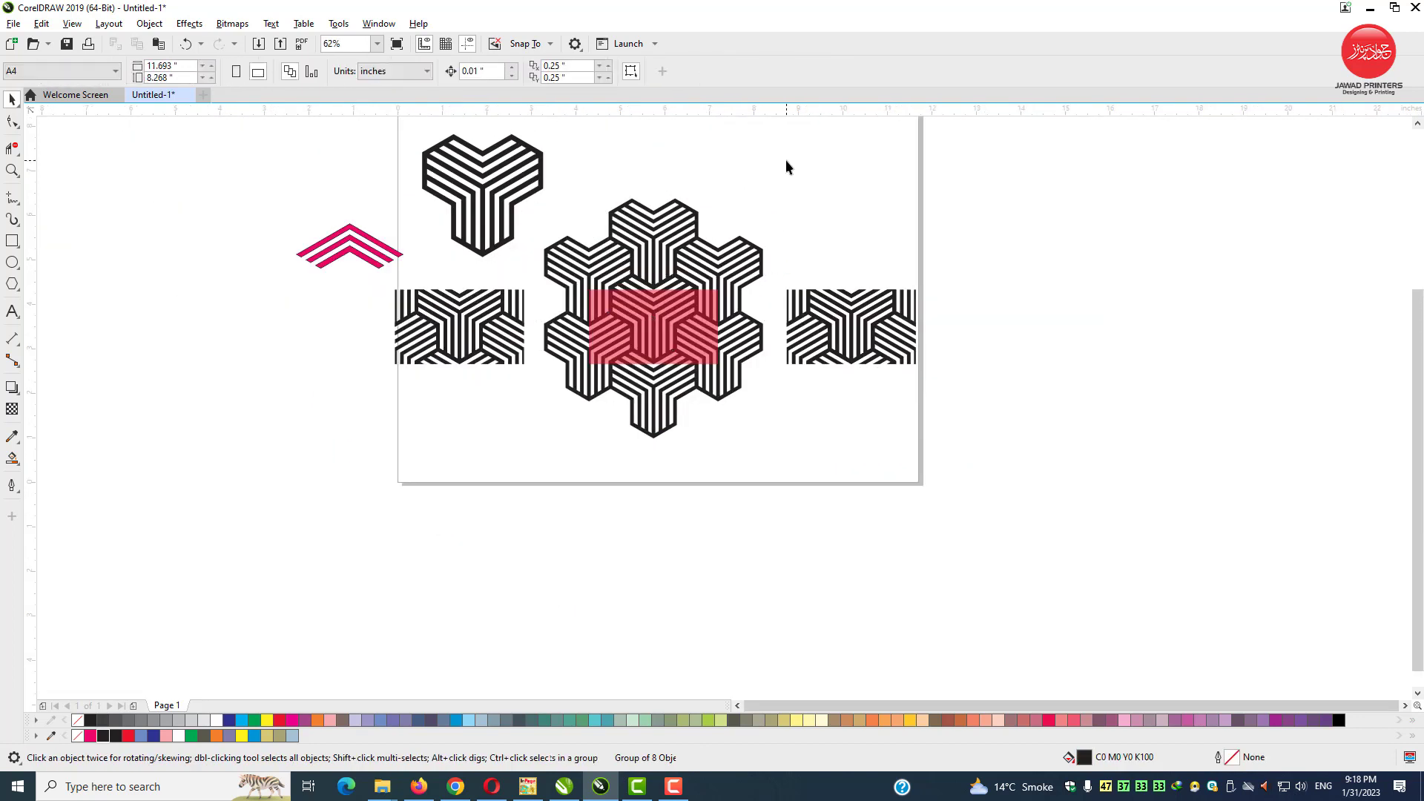
drag(785, 159, 541, 438)
drag(655, 328, 153, 243)
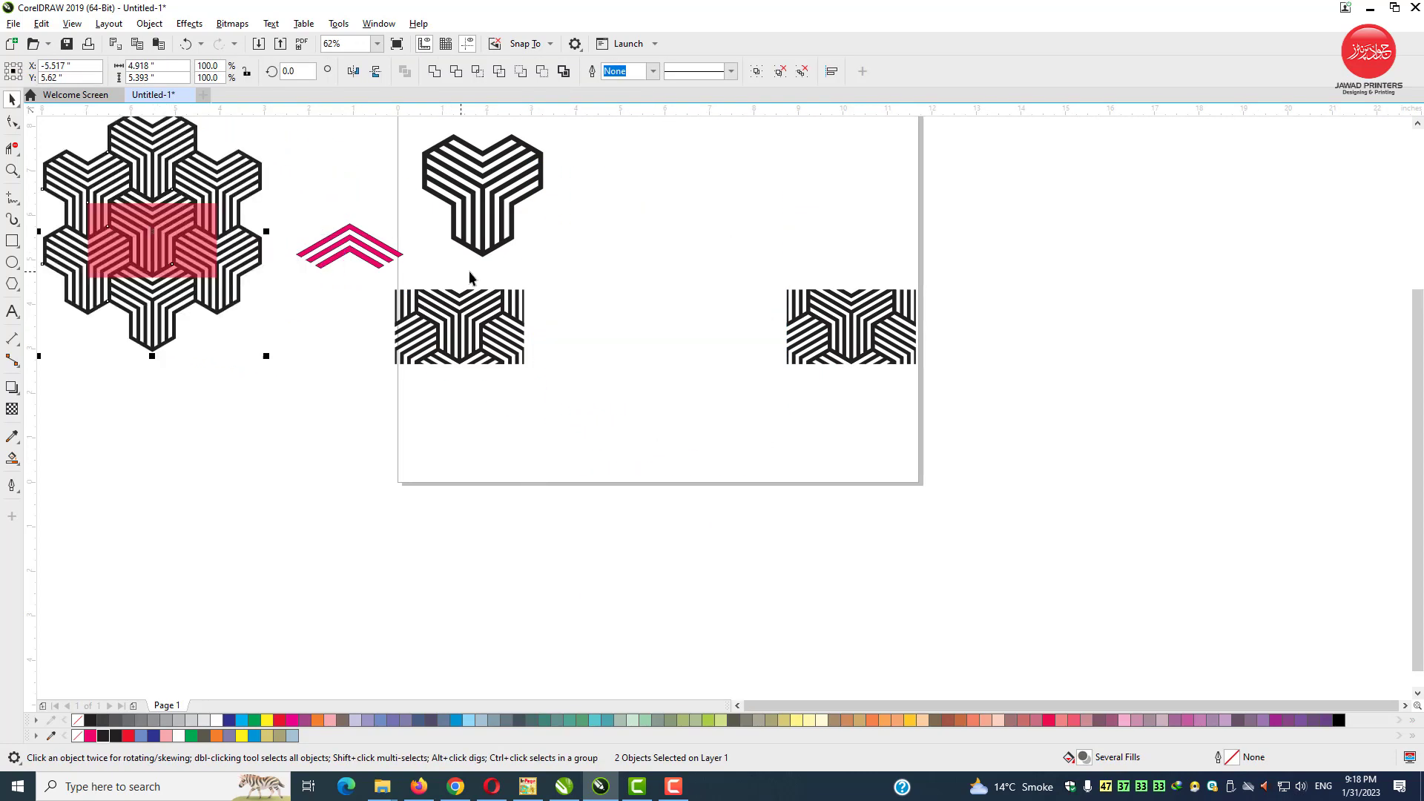
Keep one pattern tile, reduced in size at the page's upper right, and delete the other tile.
drag(498, 319, 799, 211)
click(809, 342)
key(Delete)
Place a copy of the reduced pattern tile in the page's left half and move the large black logo off the page.
drag(716, 238, 517, 320)
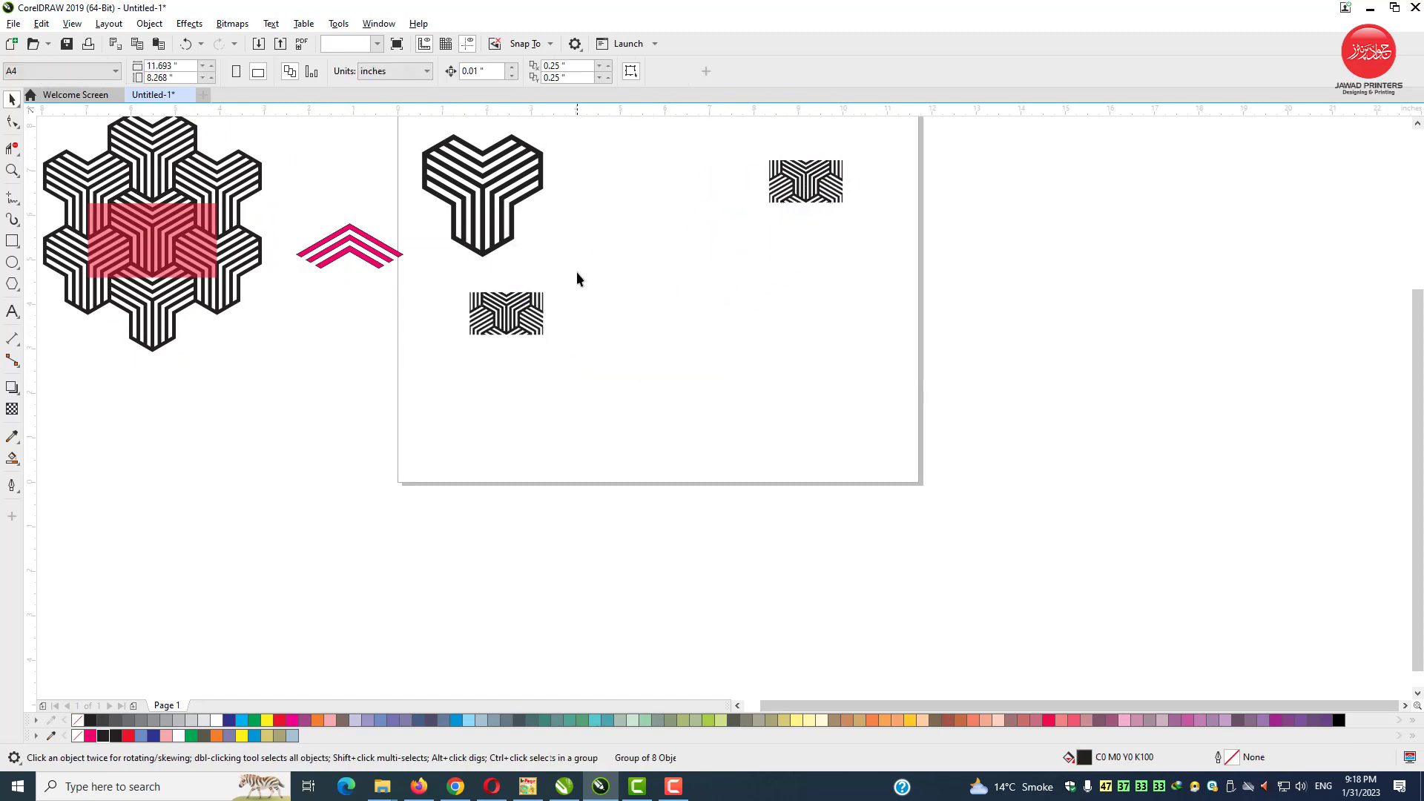
click(496, 155)
drag(496, 155, 269, 366)
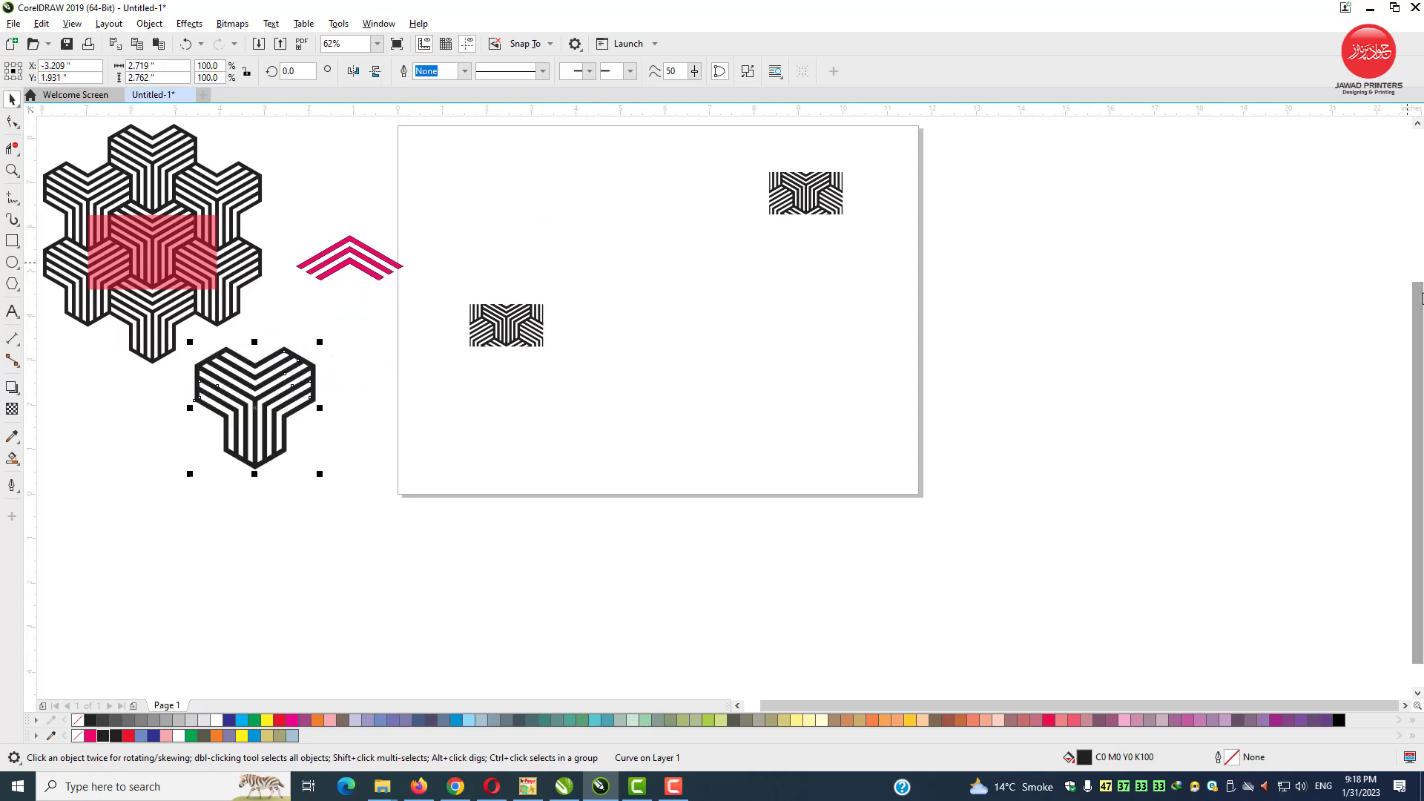
Move the upper pattern tile closer to the page's upper-right corner.
scroll(927, 248, up, 1)
drag(817, 224, 864, 189)
click(665, 269)
key(F2)
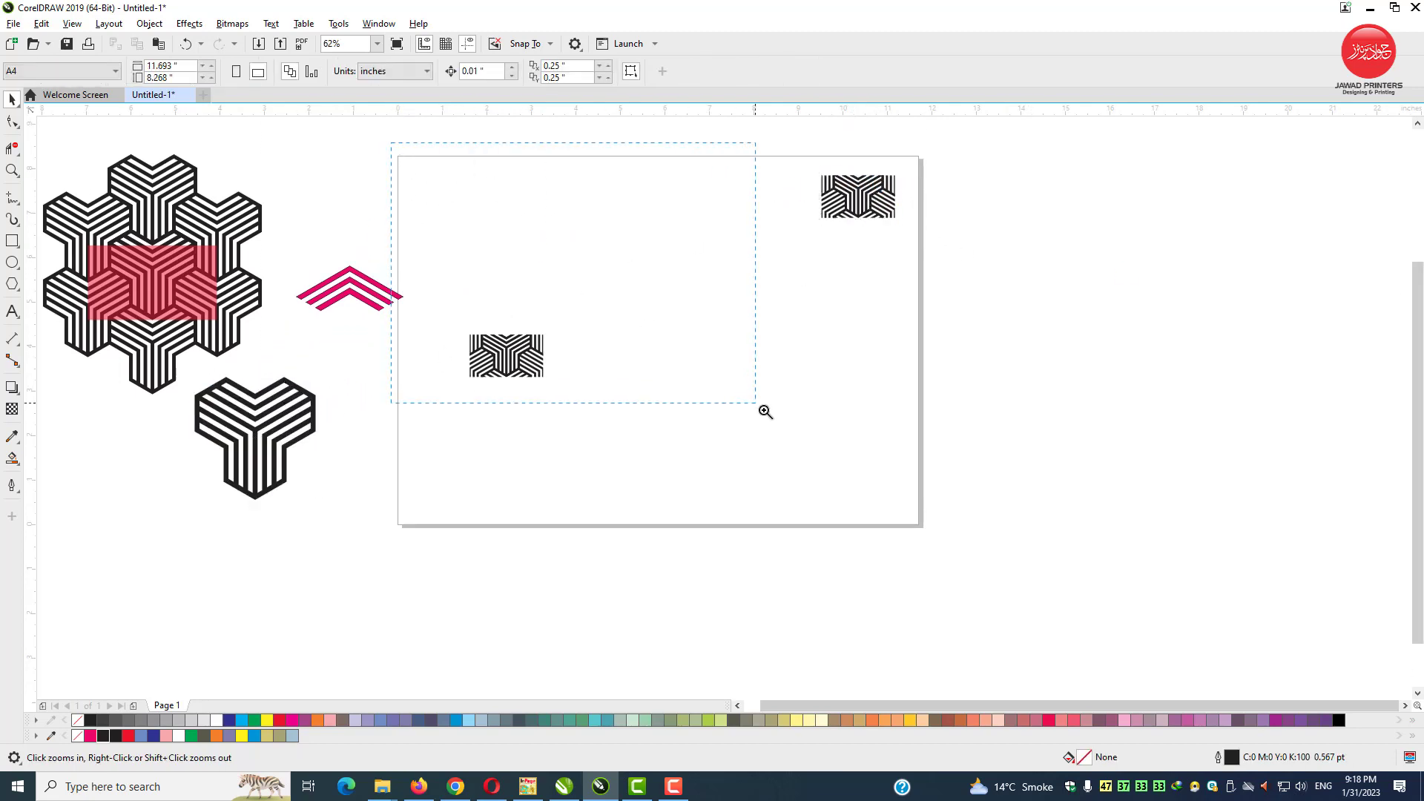
Move the three magenta chevrons off the page, up beyond its upper-left corner.
drag(1055, 568, 1054, 567)
click(229, 331)
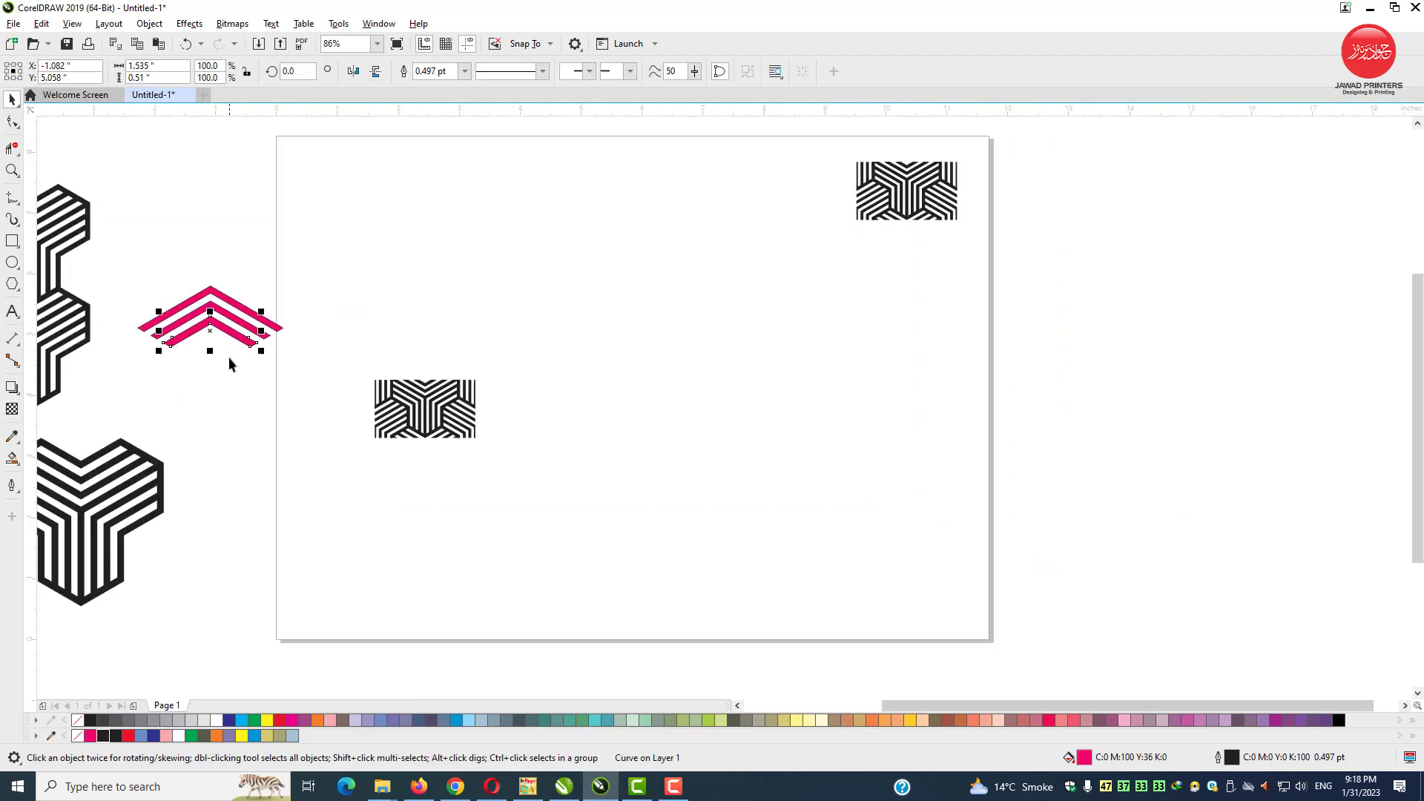
drag(230, 331, 80, 159)
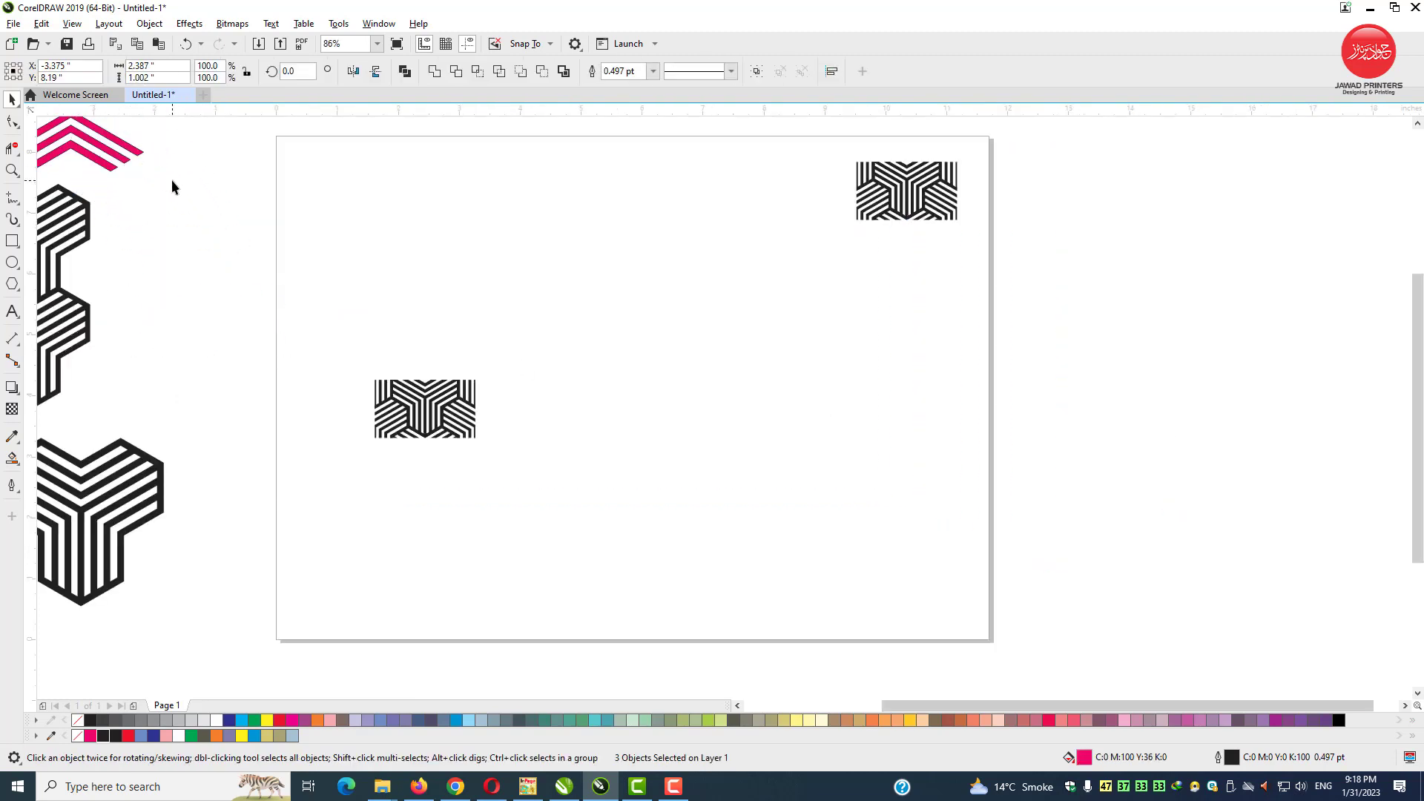
key(Escape)
Draw a rectangle of about 11.67 by 8.22 inches covering the page.
key(F6)
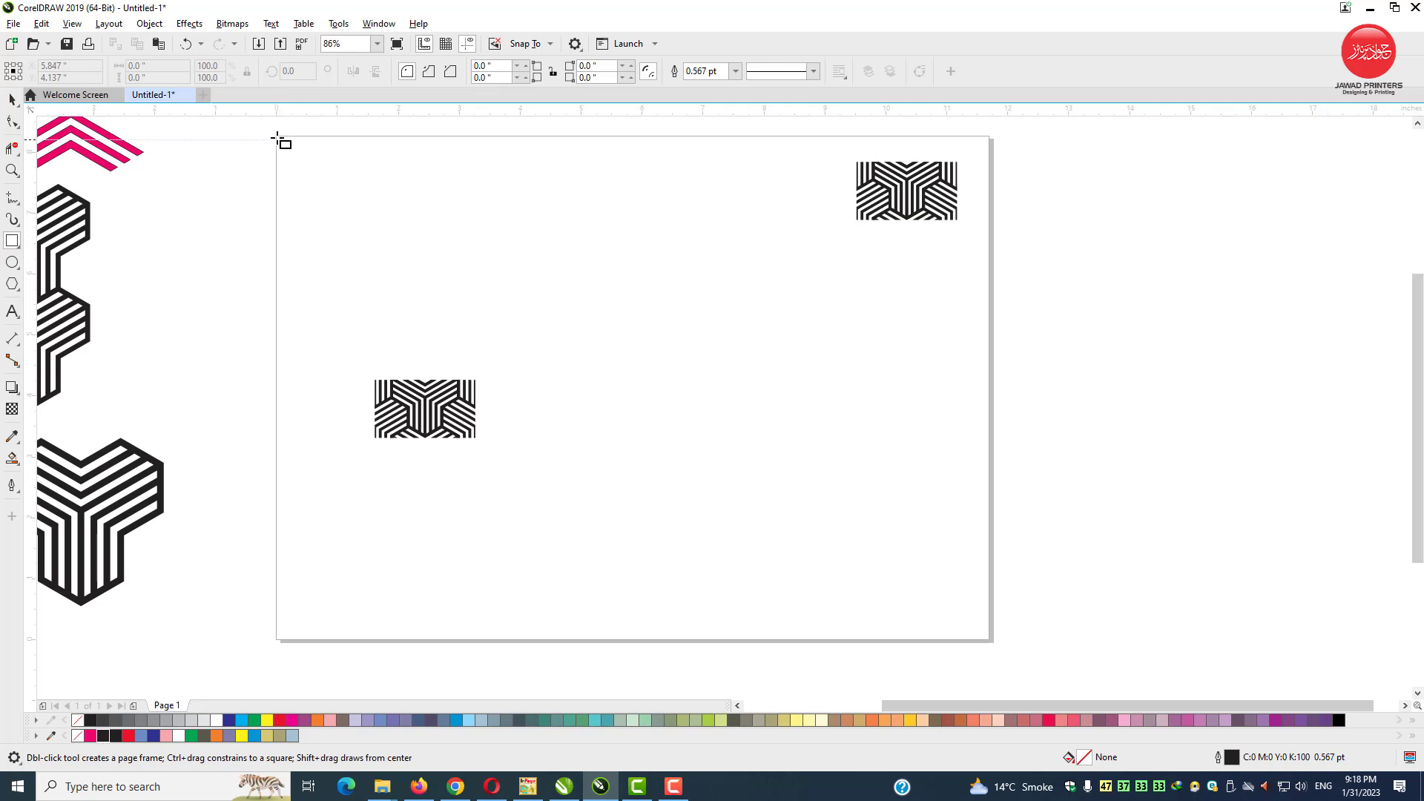
drag(276, 138, 973, 630)
key(space)
Stretch the rectangle's lower edge down to the page's bottom edge, for a height of about 8.27 inches.
key(z)
drag(608, 632, 664, 656)
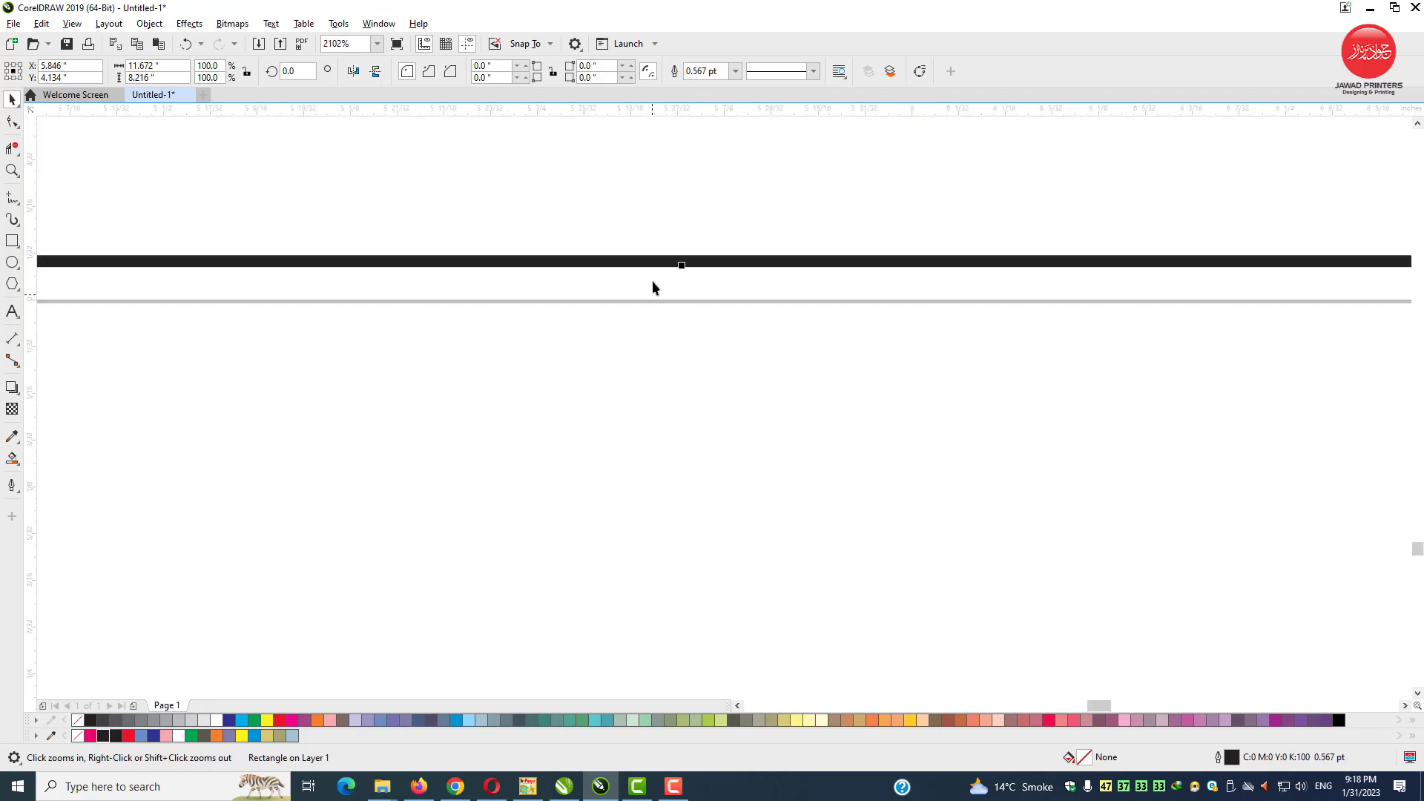
drag(681, 267, 680, 302)
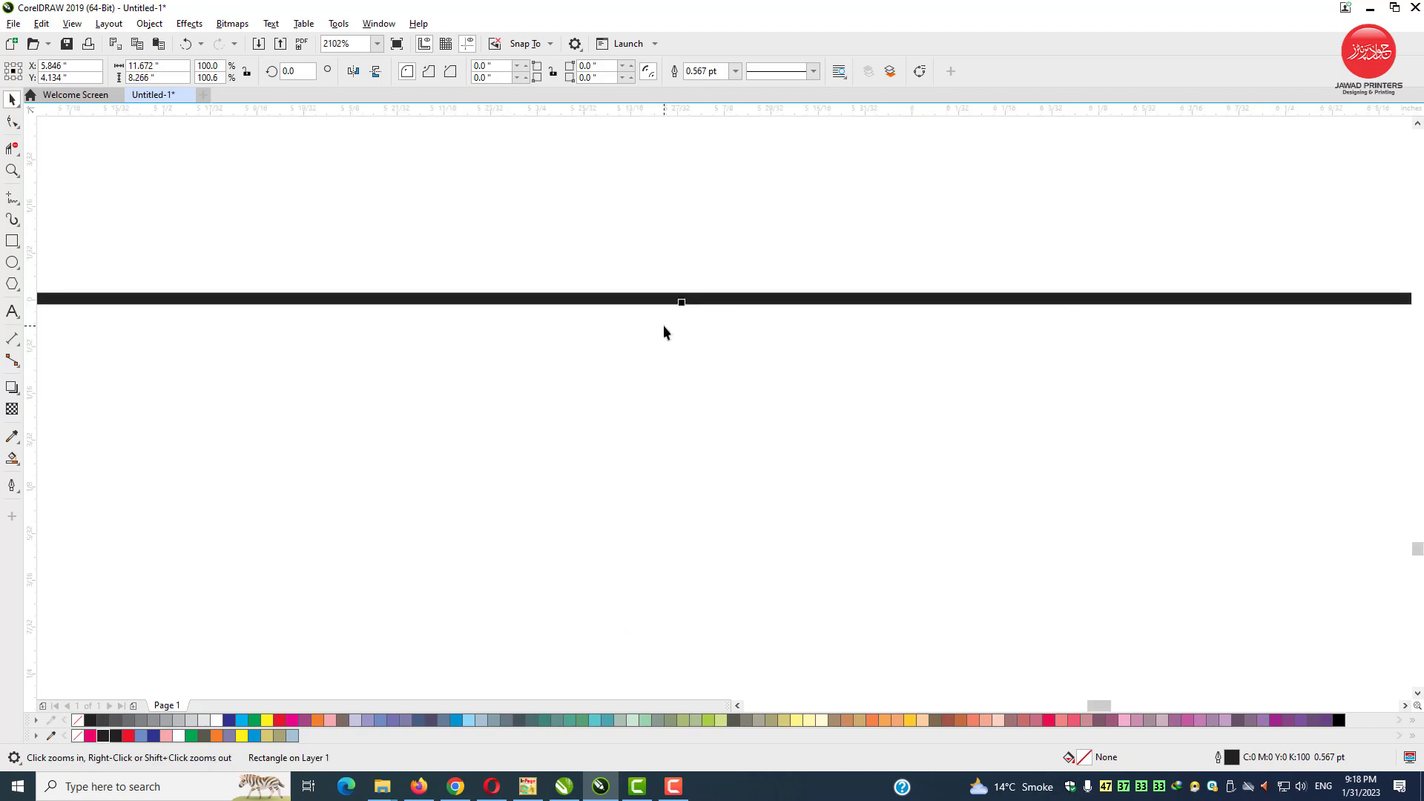
scroll(653, 301, down, 5)
scroll(654, 301, down, 4)
drag(879, 72, 902, 33)
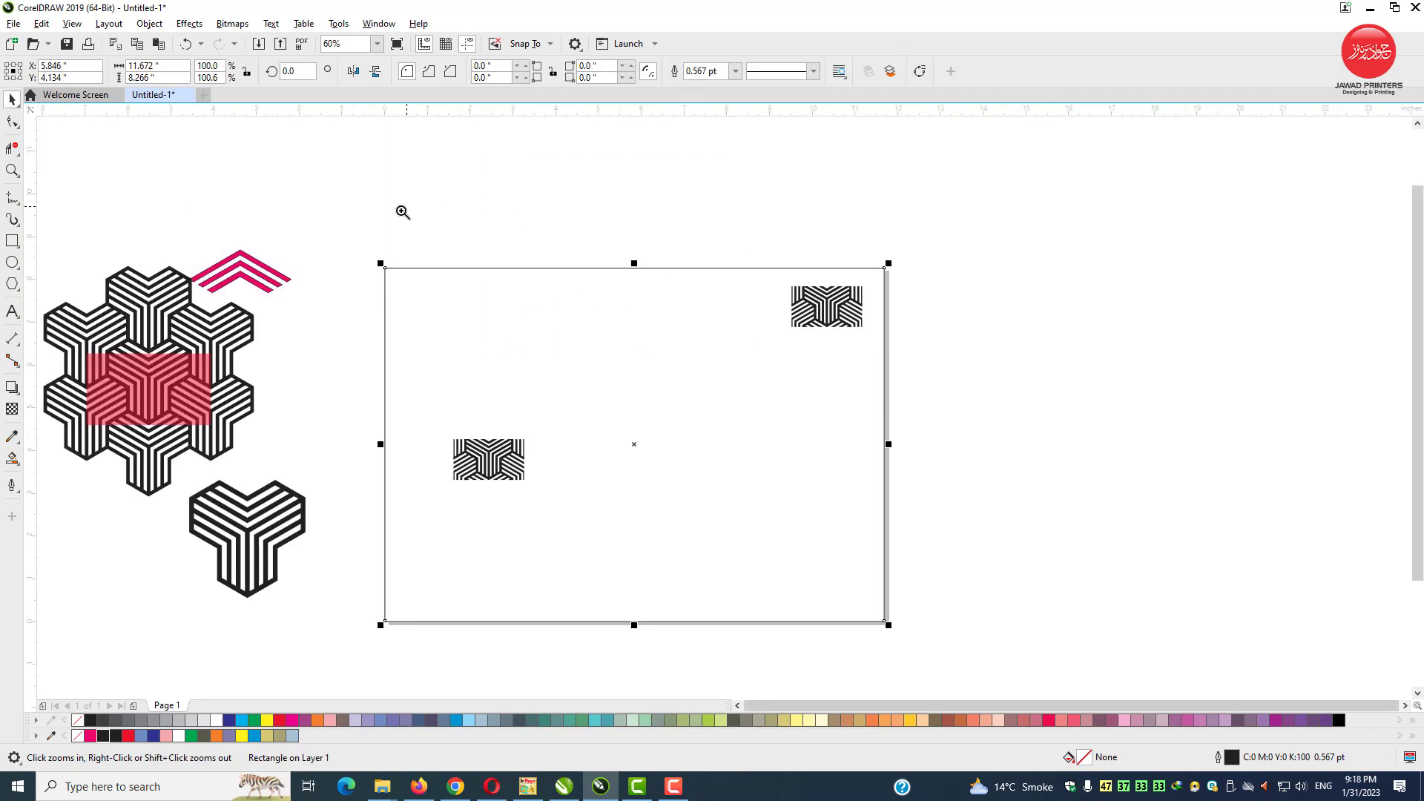
drag(961, 639, 961, 638)
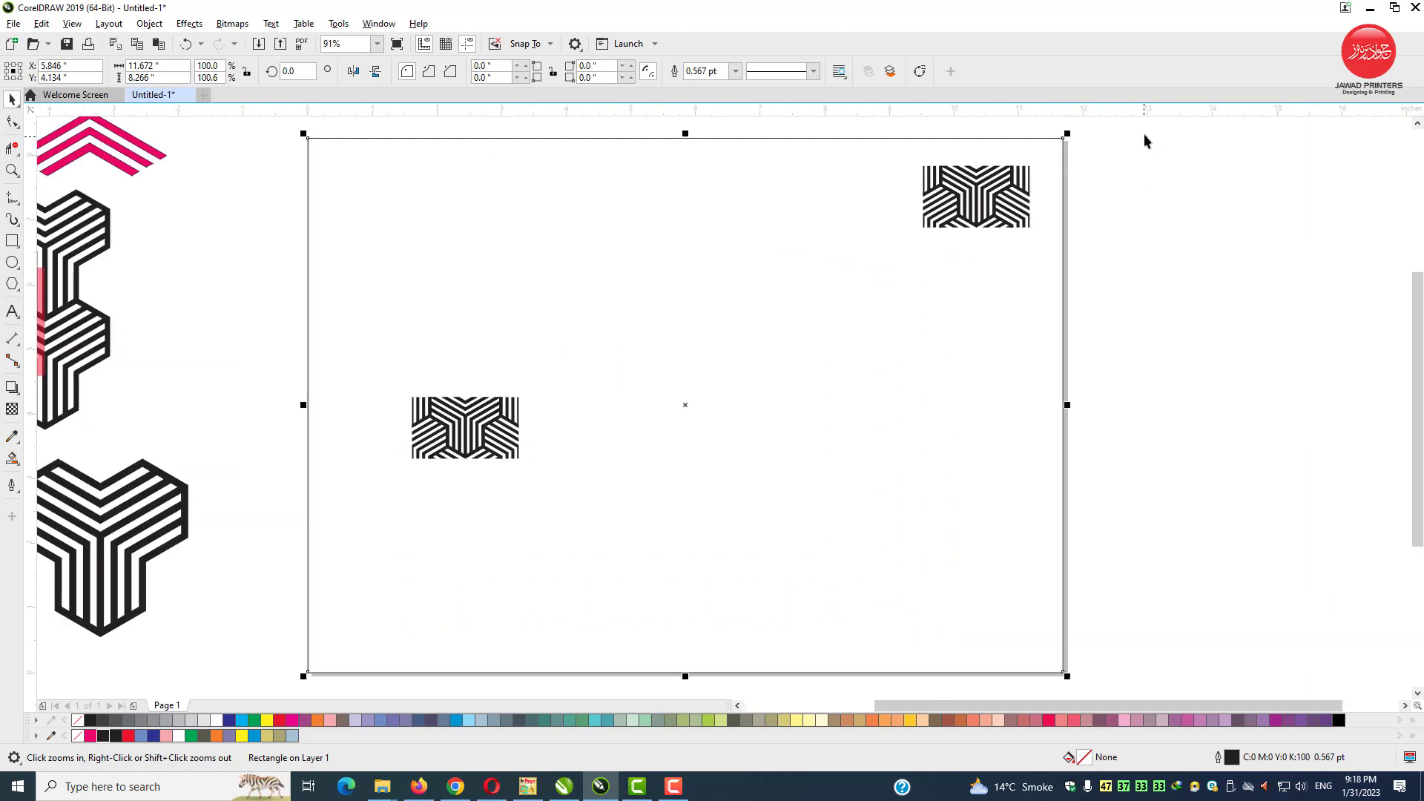
Fill the page-sized rectangle with the olive color.
drag(395, 498, 384, 494)
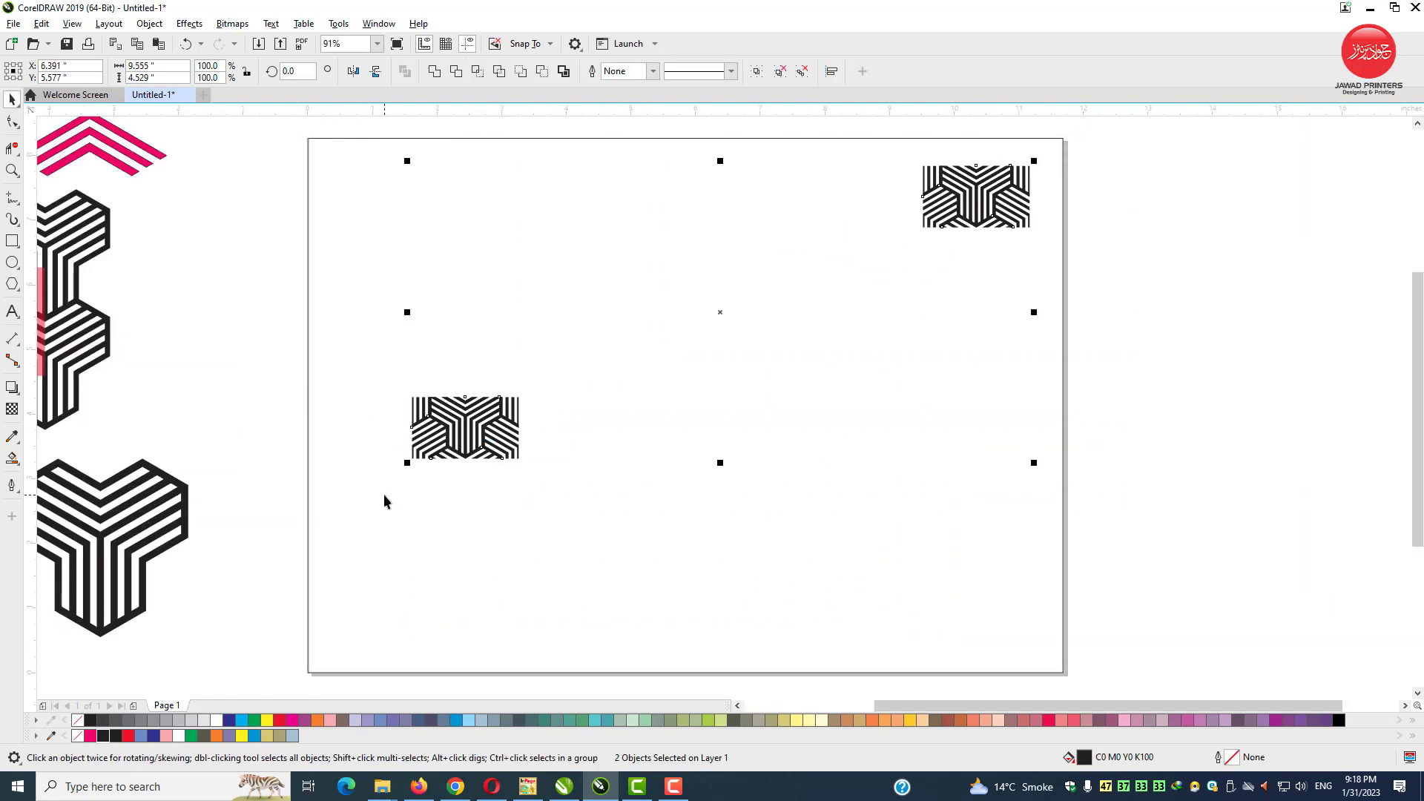
click(379, 401)
click(280, 736)
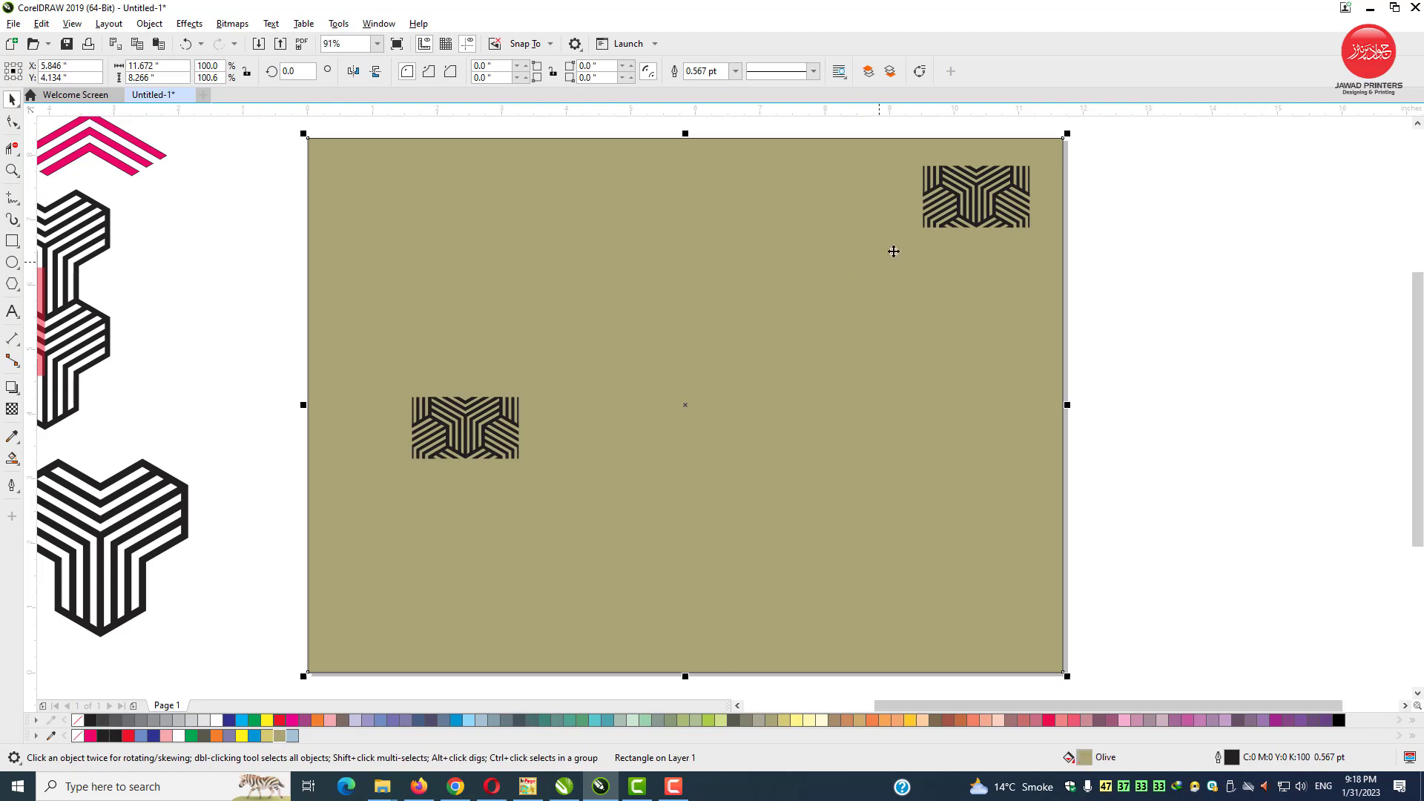
Align the upper pattern tile to the right and top edges of the olive rectangle.
click(954, 213)
mouse_move(973, 193)
mouse_down()
mouse_move(992, 172)
mouse_move(977, 195)
mouse_up()
shift+click(1001, 284)
key(r)
key(t)
Place a copy of the corner pattern tile directly below it.
click(974, 195)
key(F2)
drag(958, 141, 1079, 247)
drag(852, 171, 852, 455)
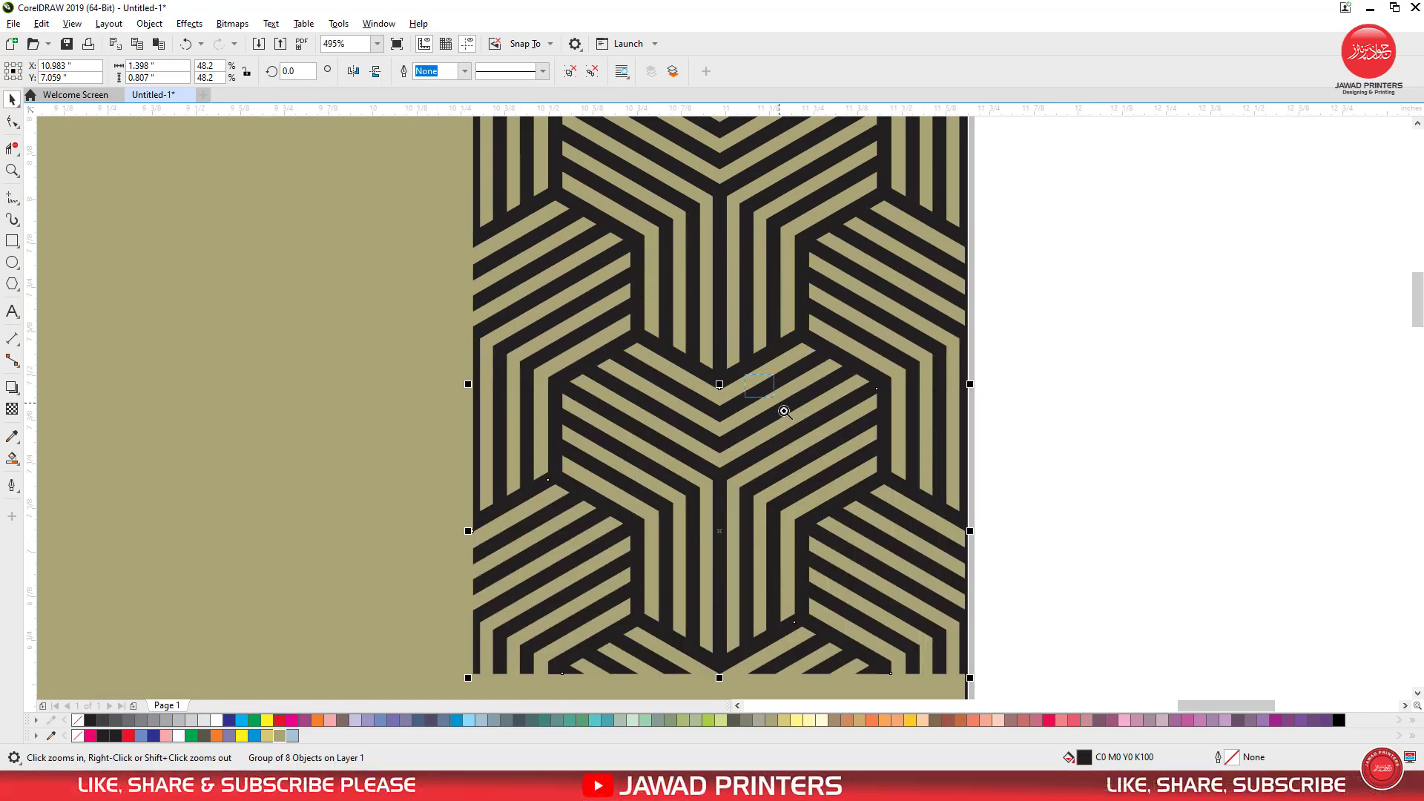
Move the copied tile up to close the gap between it and the tile above.
scroll(776, 411, up, 2)
scroll(677, 477, up, 5)
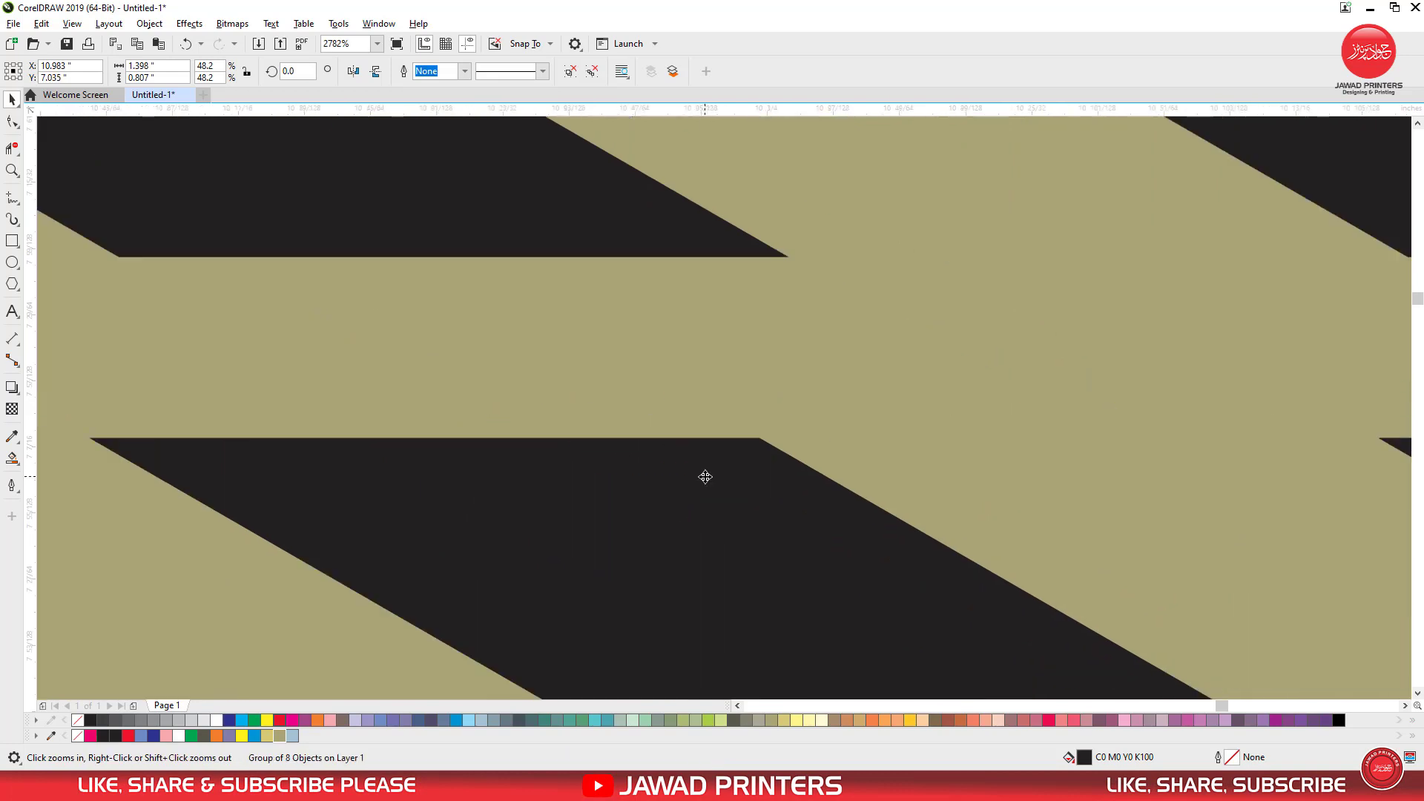
drag(705, 476, 811, 327)
shift+click(635, 195)
scroll(635, 196, down, 2)
scroll(635, 201, down, 4)
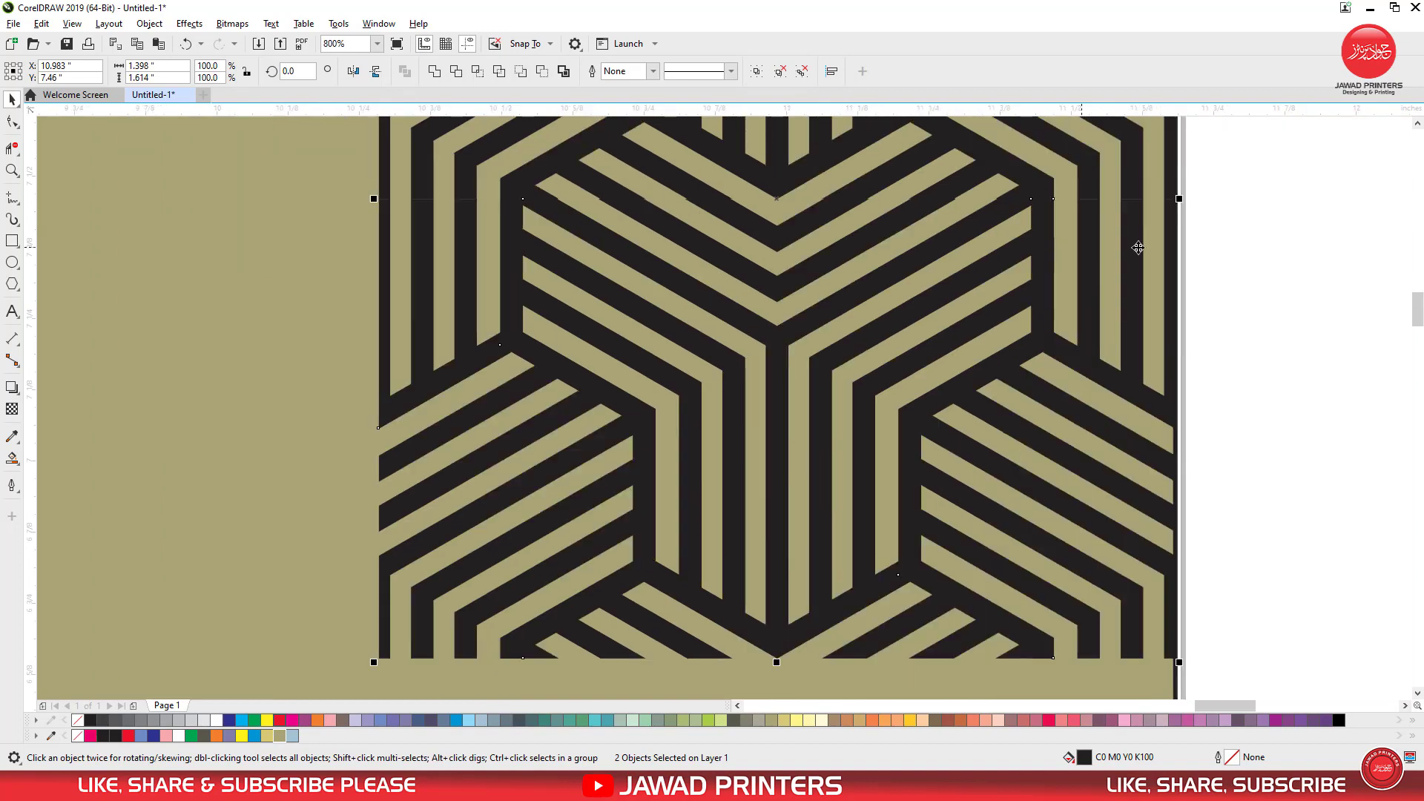
Fine-tune the lower tile's vertical position so its stripes join the upper tile's stripes along the seam.
click(687, 240)
shift+click(749, 173)
click(1210, 265)
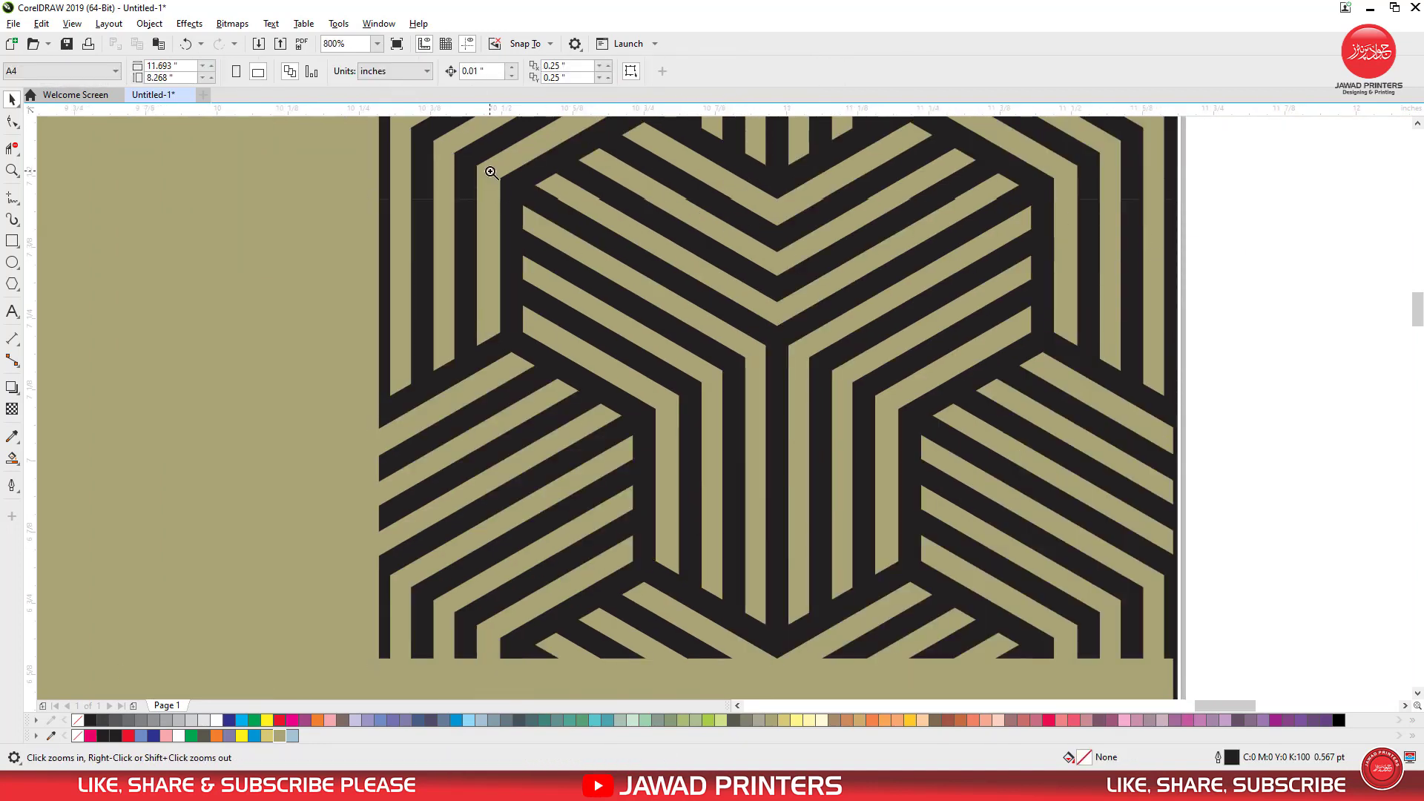
scroll(655, 366, up, 5)
click(738, 382)
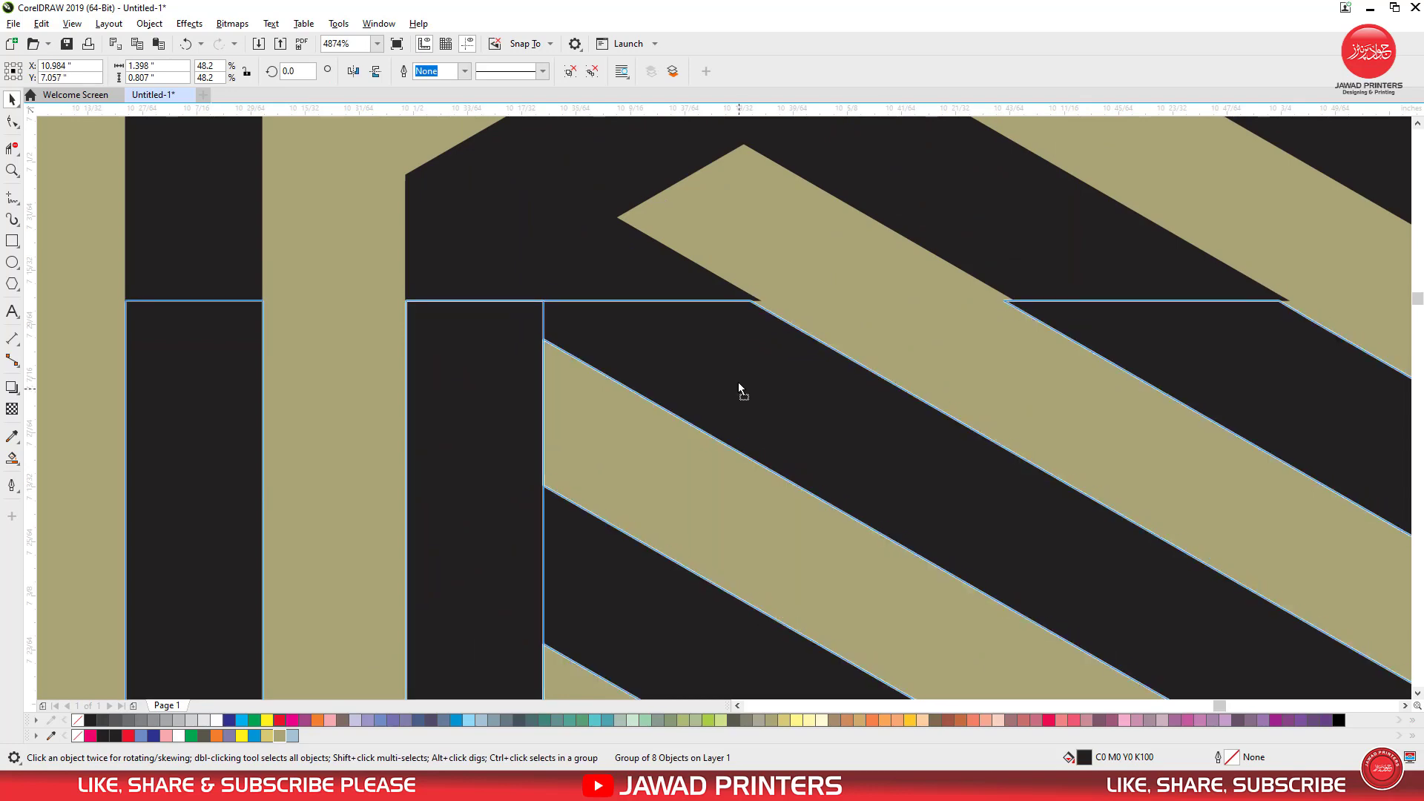
key(z)
drag(701, 265, 779, 328)
drag(778, 438, 786, 412)
scroll(734, 385, down, 12)
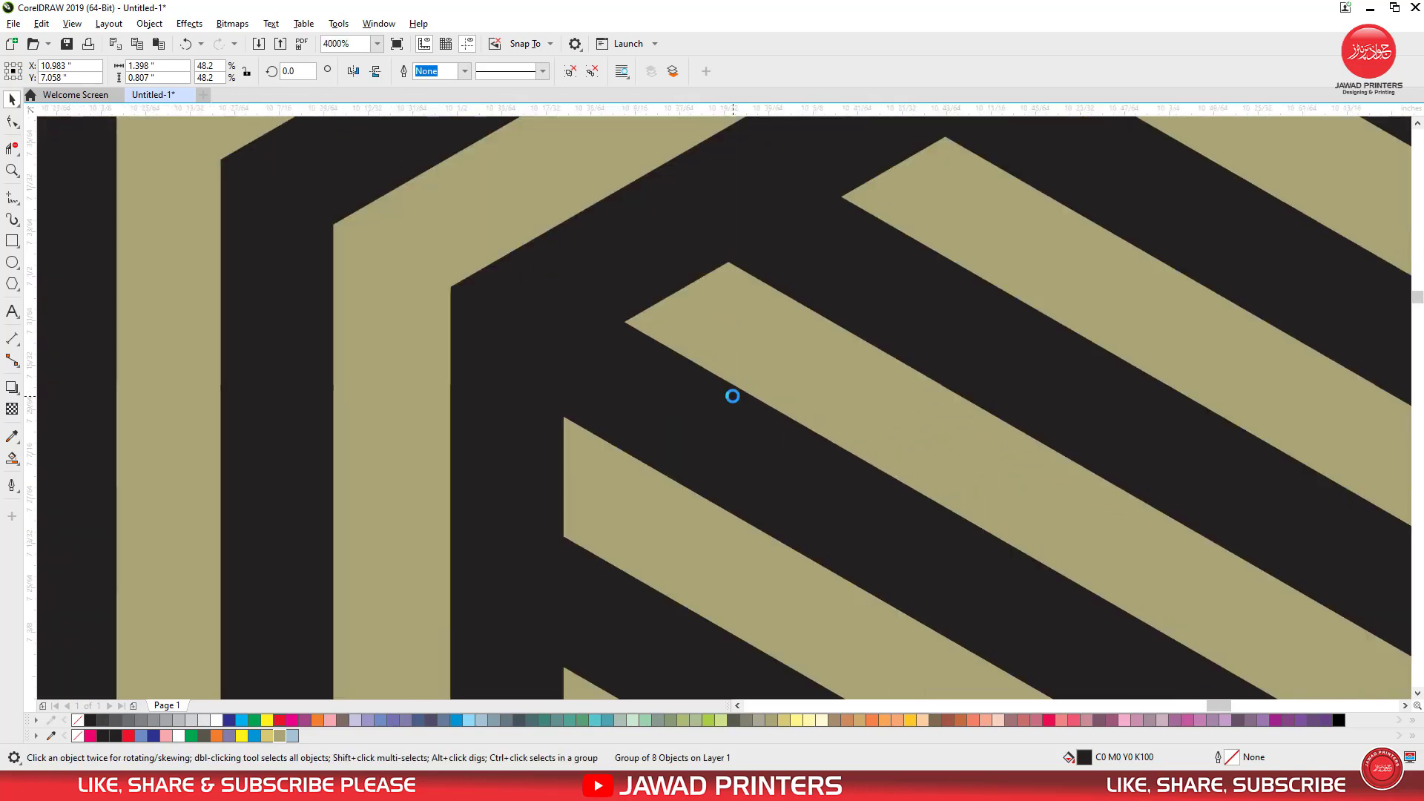
Group the two stacked tiles and place a copy of the group directly below them.
shift+click(822, 293)
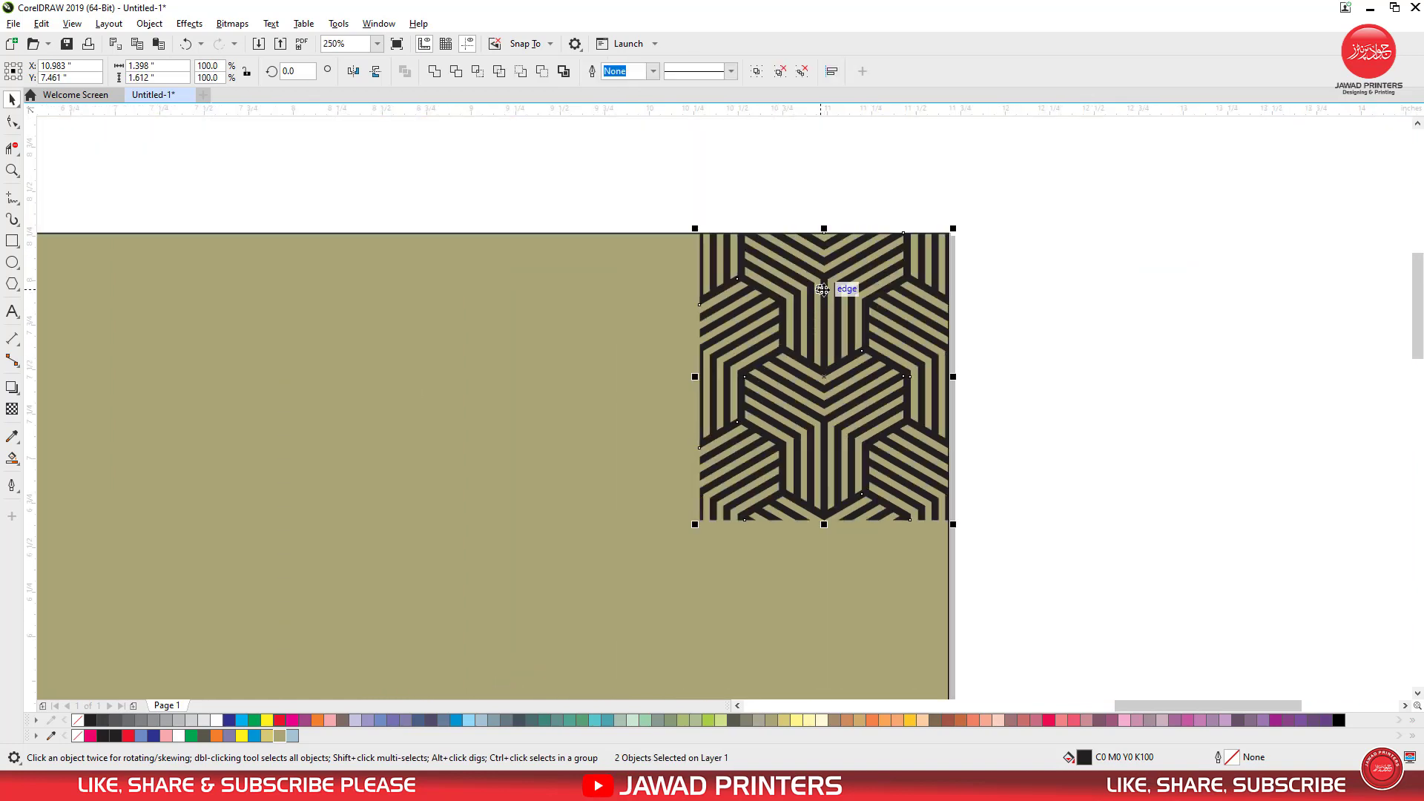
key(ctrl+g)
drag(828, 247, 831, 539)
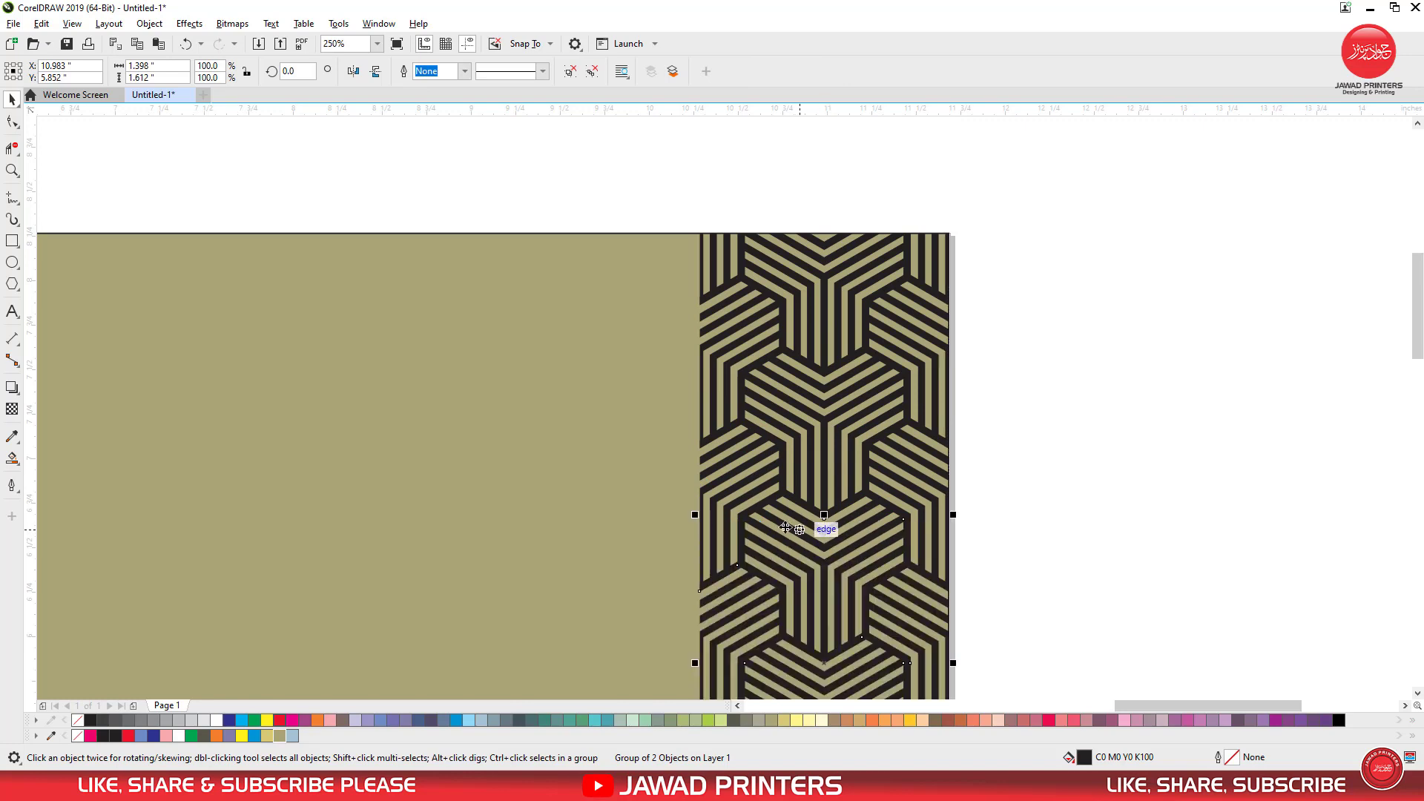
Repeat the downward duplication of the tile group three times to extend the column toward the page's bottom edge.
key(z)
click(741, 497)
scroll(742, 497, down, 3)
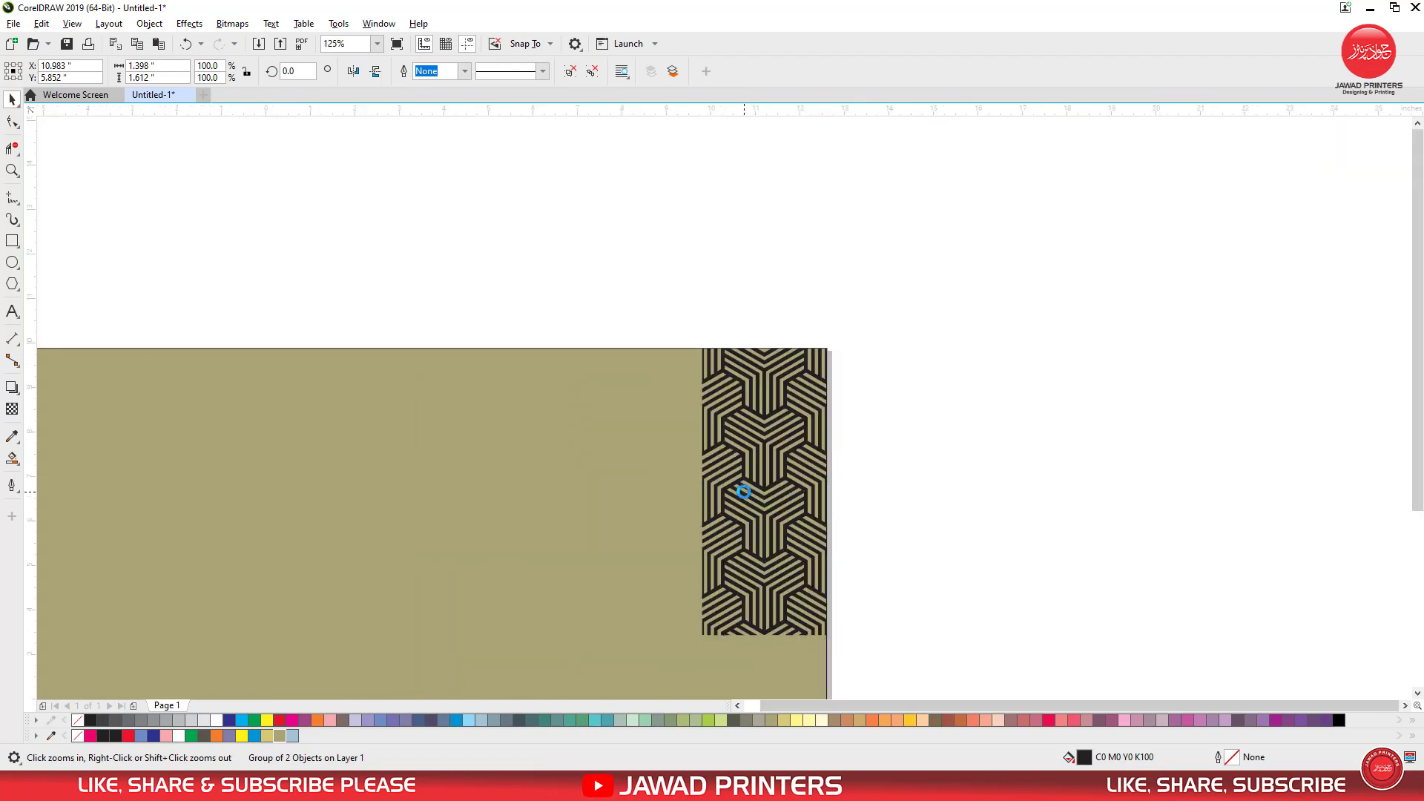
key(F2)
drag(681, 428, 921, 745)
key(ctrl+r)
key(ctrl+r)
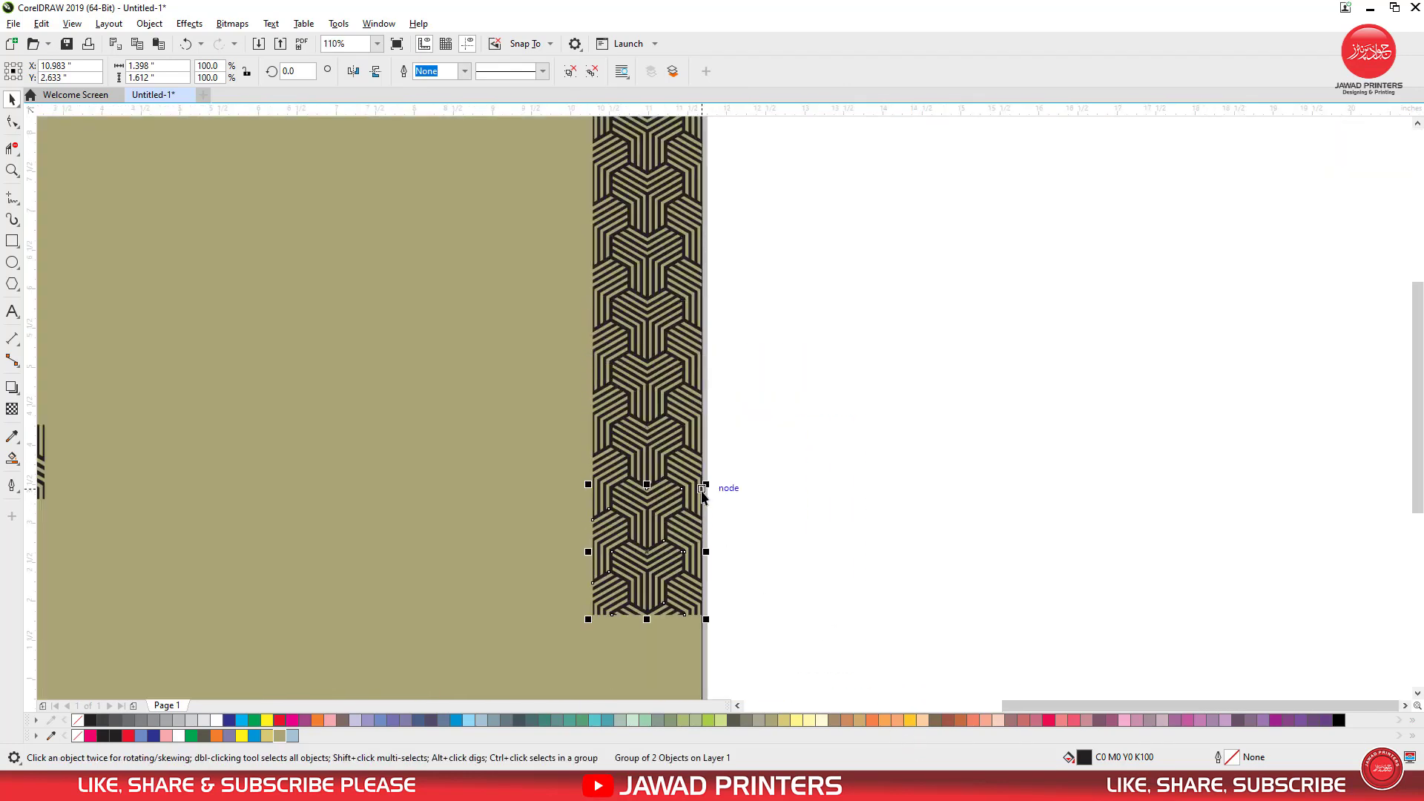
scroll(737, 456, down, 3)
key(ctrl+r)
Group the whole tile column and place a copy of it flush against its left side.
drag(621, 547, 608, 587)
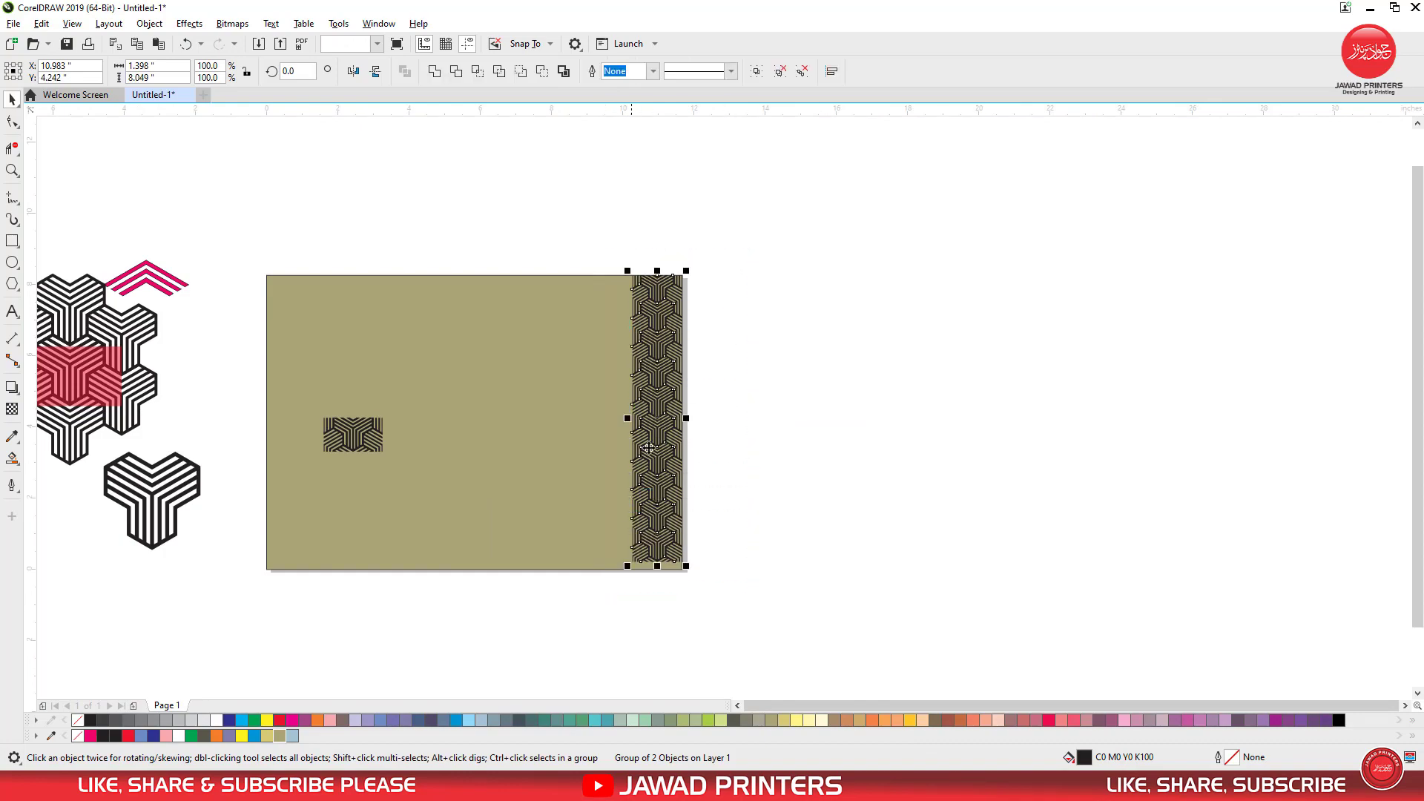
key(ctrl+g)
key(F2)
drag(631, 268, 685, 334)
drag(847, 329, 395, 357)
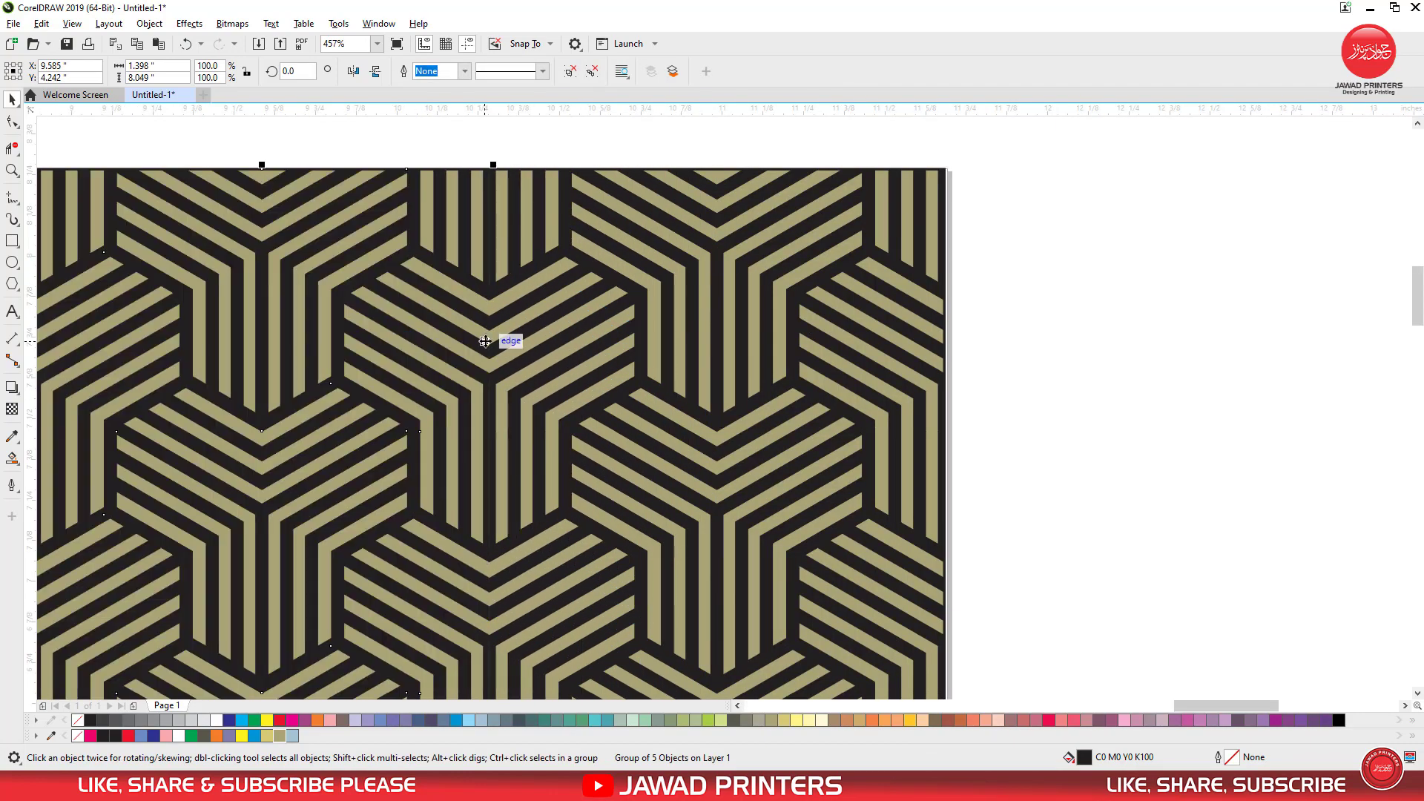
Repeat the column copy leftward twice so four columns cover the page's right half.
scroll(485, 339, down, 5)
key(F2)
drag(360, 295, 559, 699)
key(ctrl+d)
key(ctrl+d)
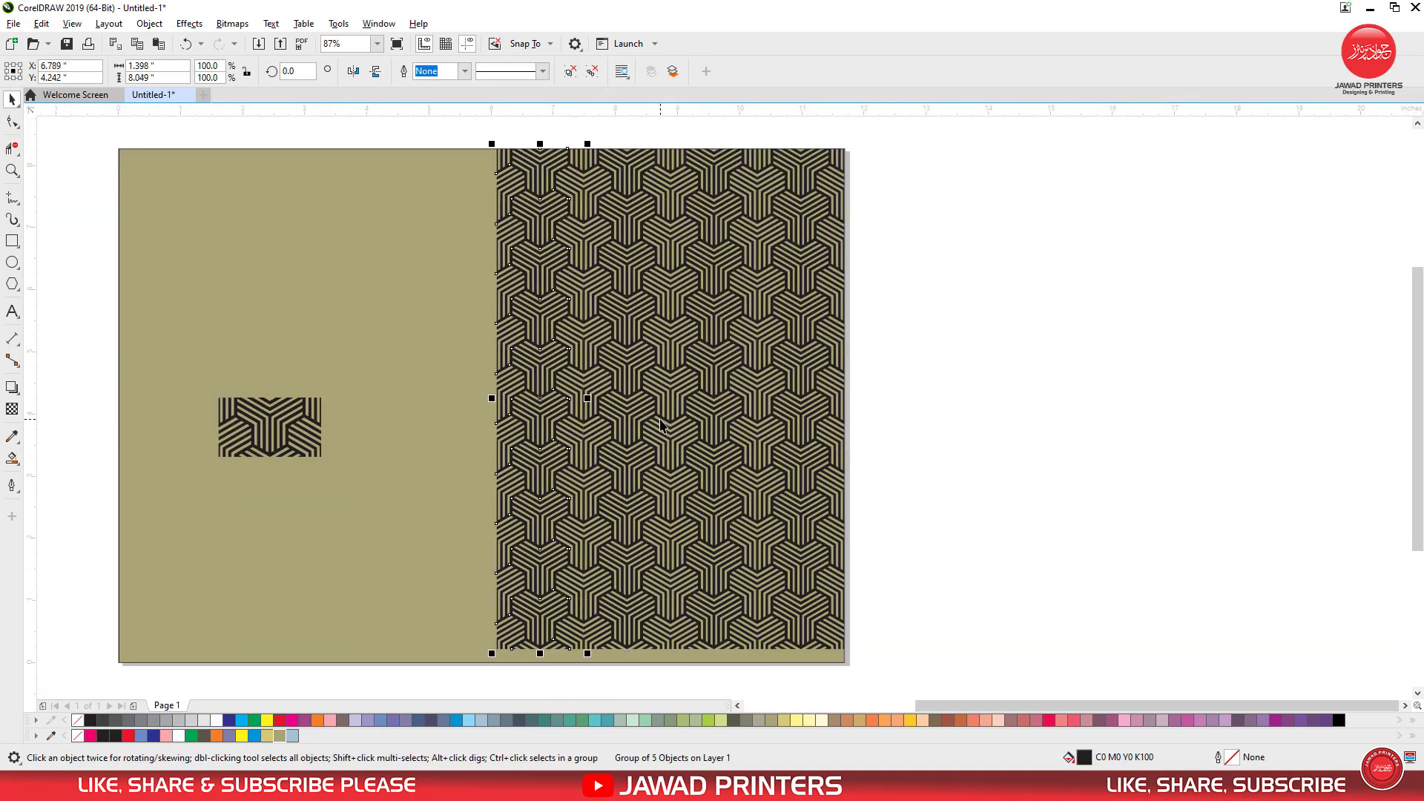
key(ctrl+d)
key(ctrl+z)
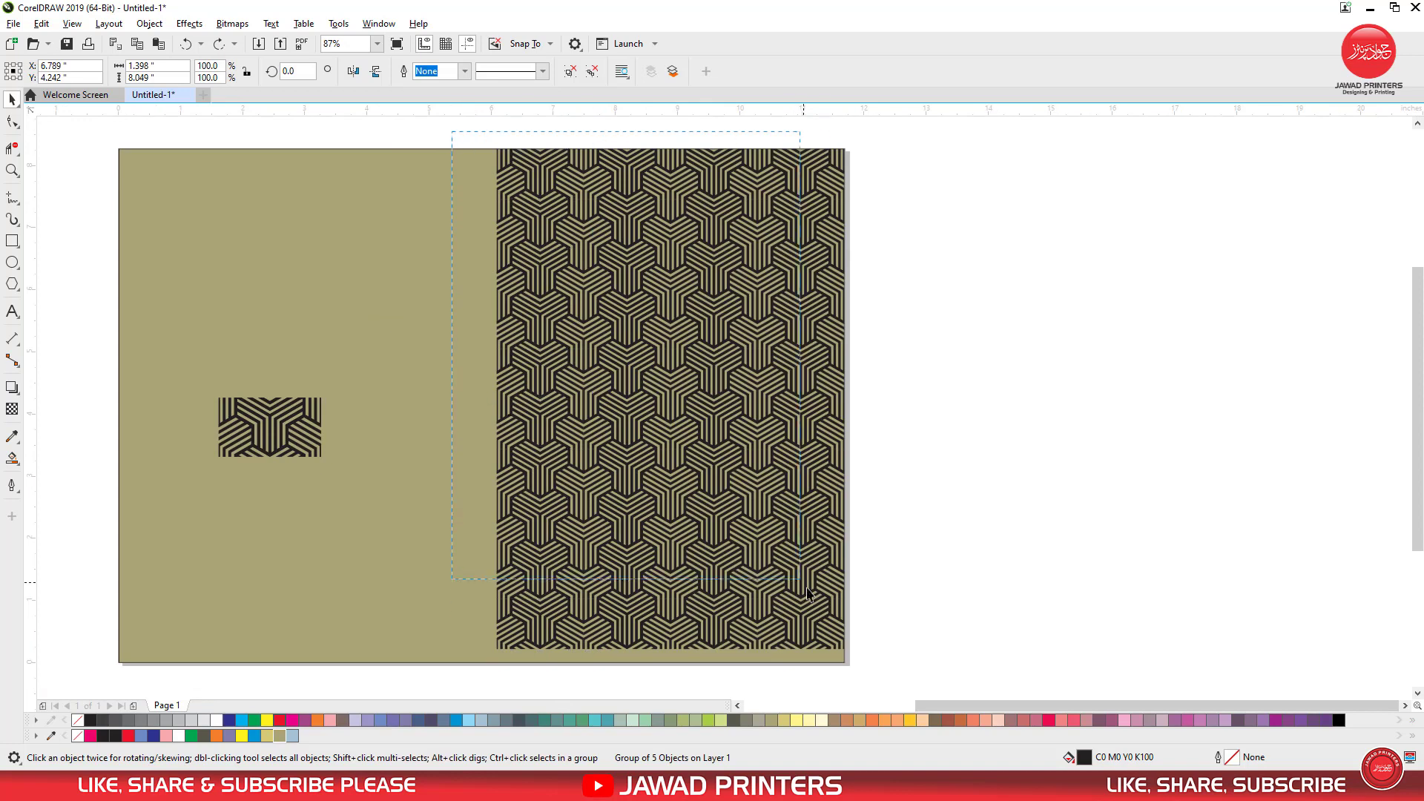
Group the four columns and scale the pattern proportionally to 102.7% so it reaches the page's bottom edge.
key(ctrl+g)
key(F2)
drag(500, 622, 546, 679)
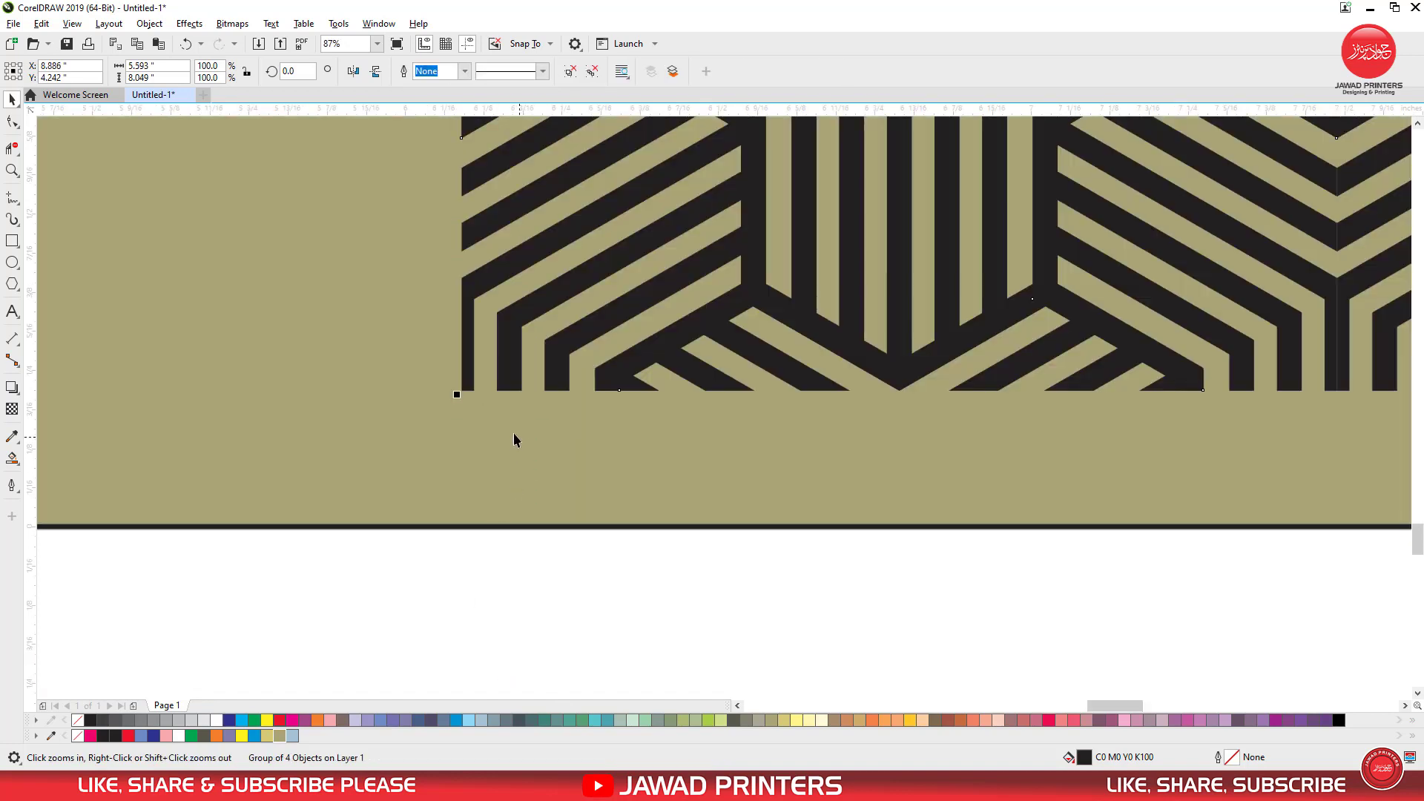
drag(348, 524, 343, 529)
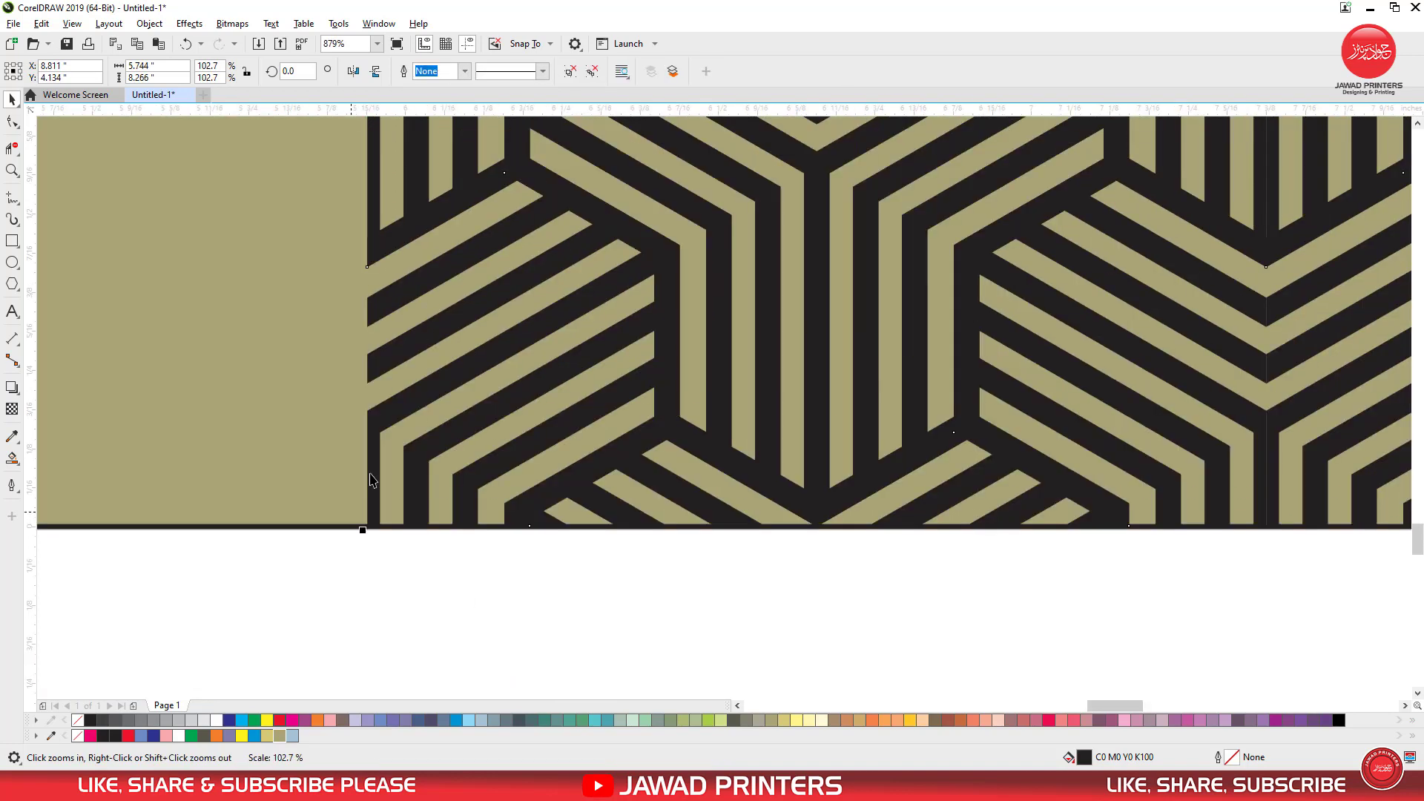
scroll(427, 399, down, 4)
Enlarge the single pattern tile and position it in the middle of the page's left half.
click(304, 247)
key(F2)
drag(215, 152, 635, 381)
drag(492, 340, 561, 380)
scroll(527, 324, down, 2)
key(Escape)
Select the olive rectangle together with the pattern group and view the finished layout in full-screen preview.
click(598, 296)
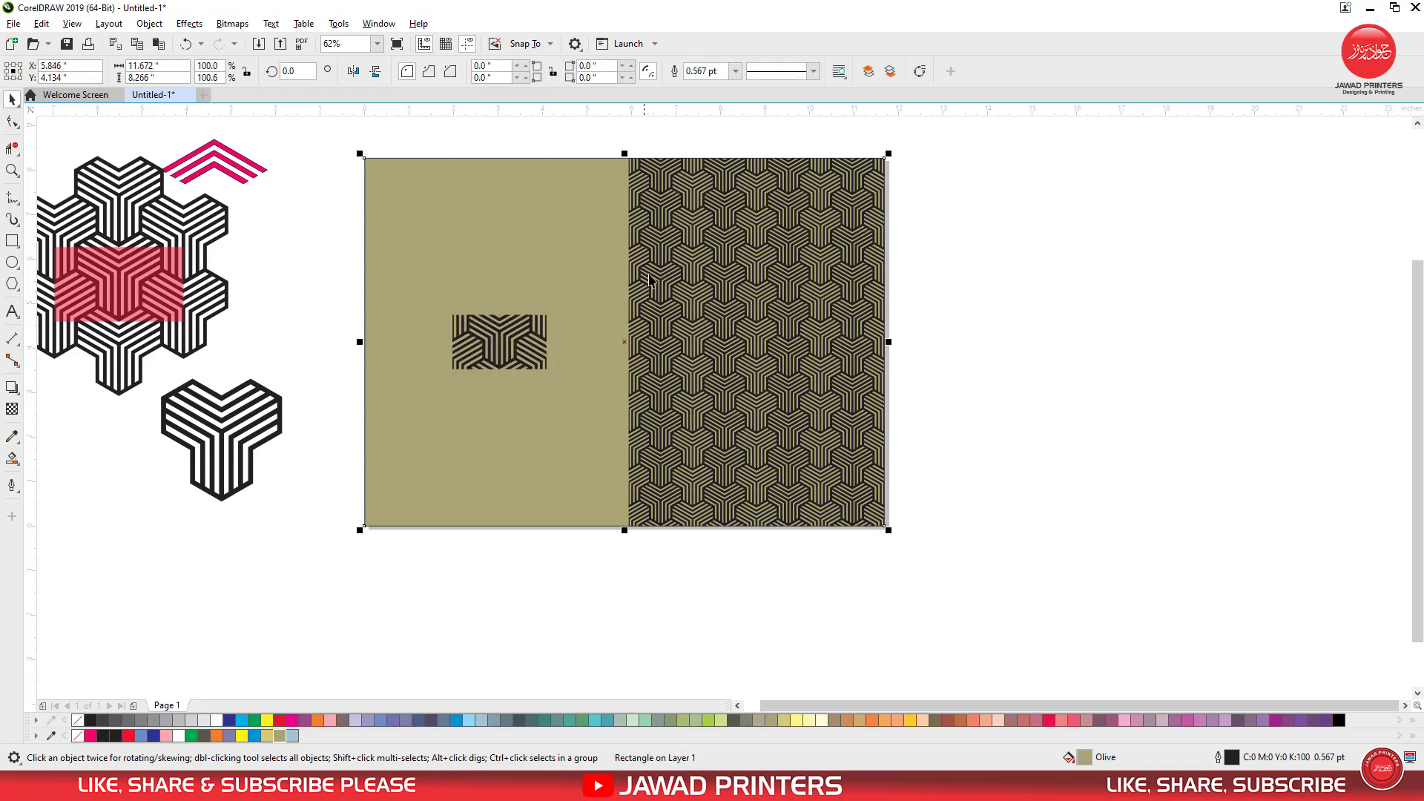
shift+click(740, 236)
scroll(742, 233, up, 2)
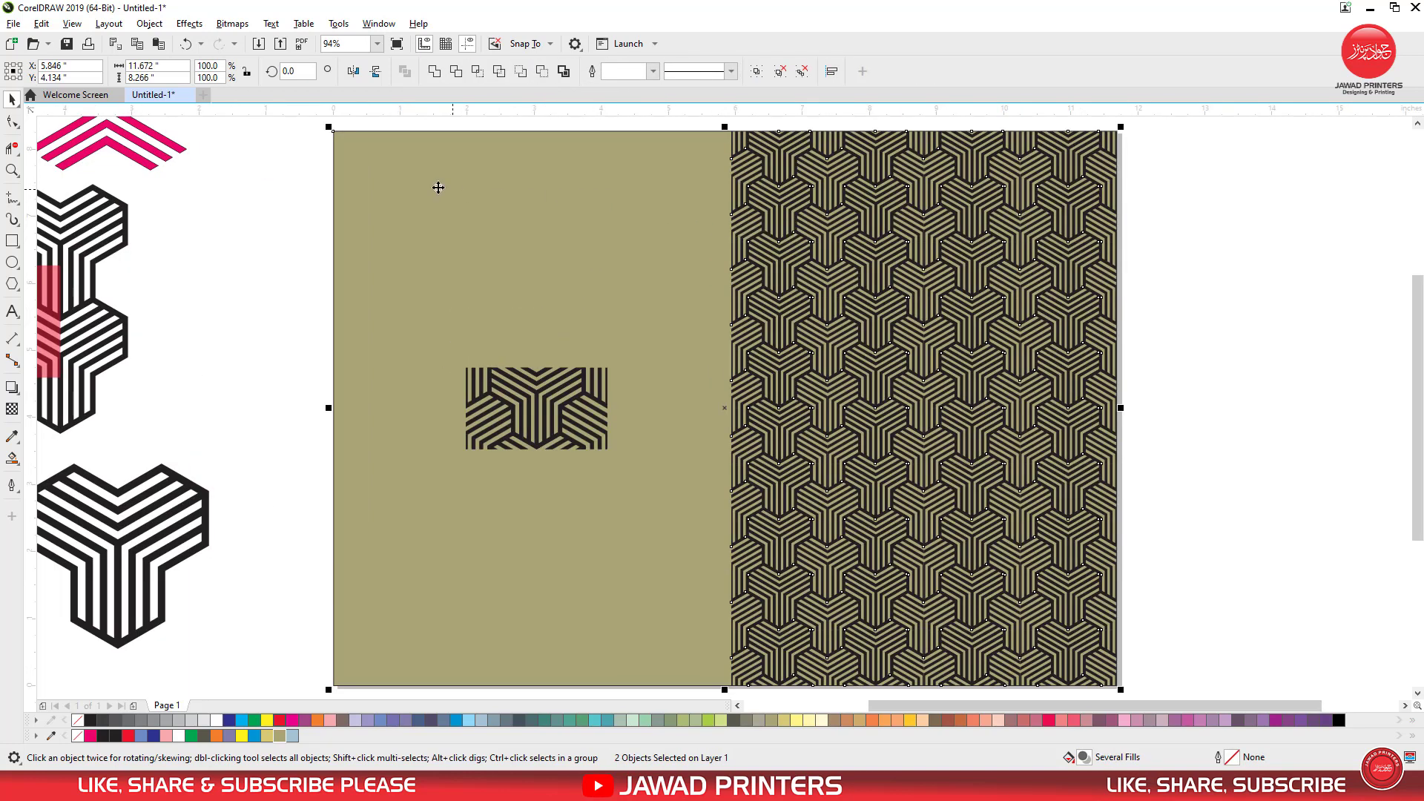
click(13, 171)
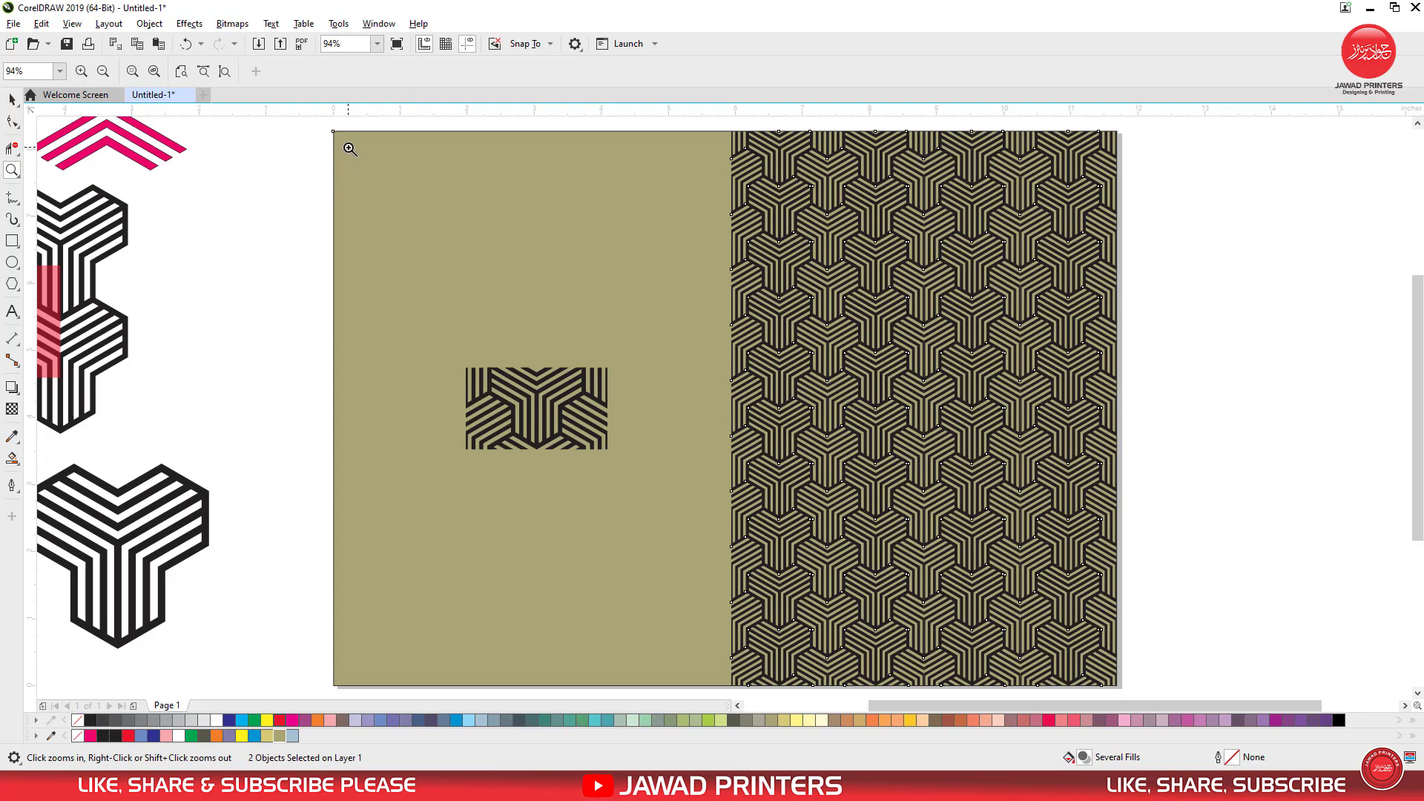
drag(1088, 668, 1093, 669)
click(410, 45)
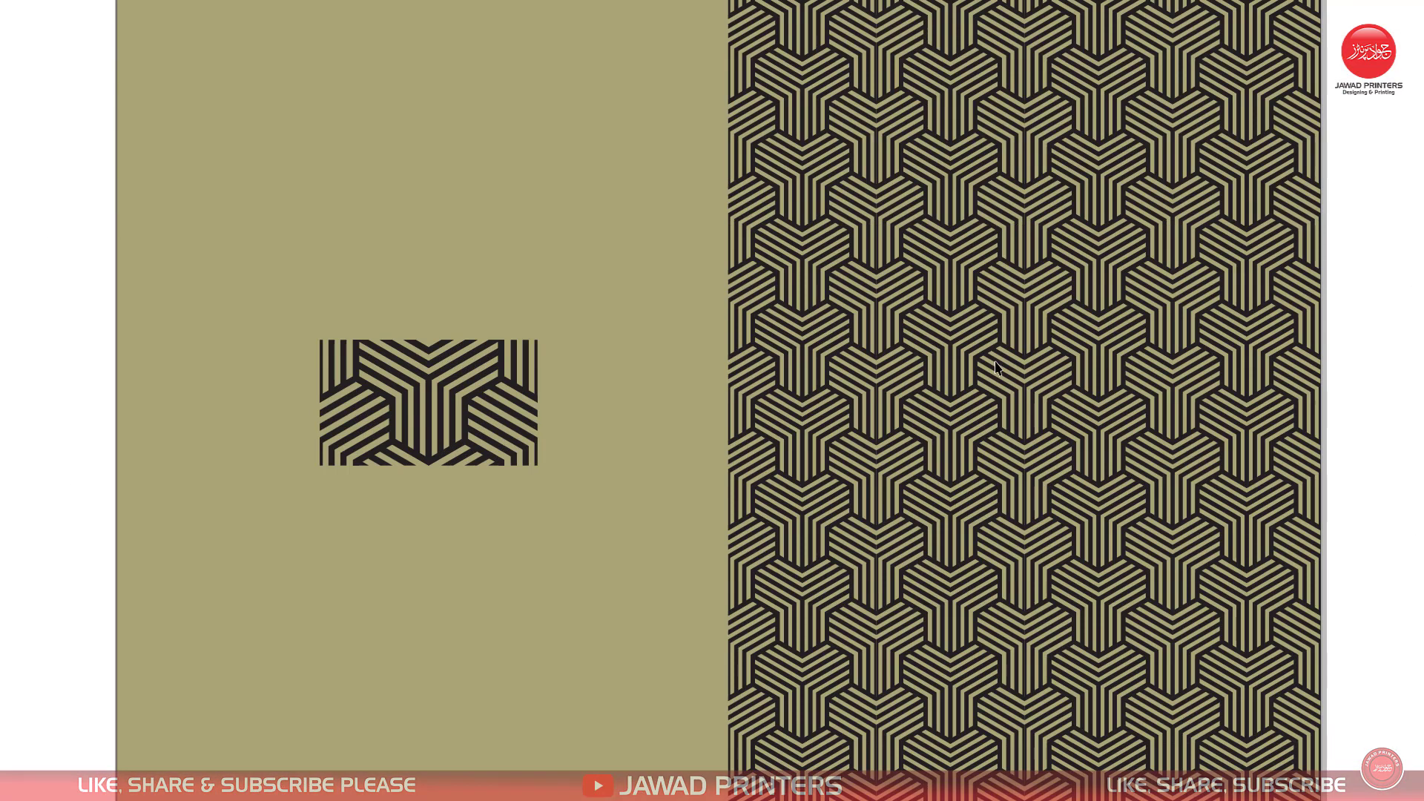